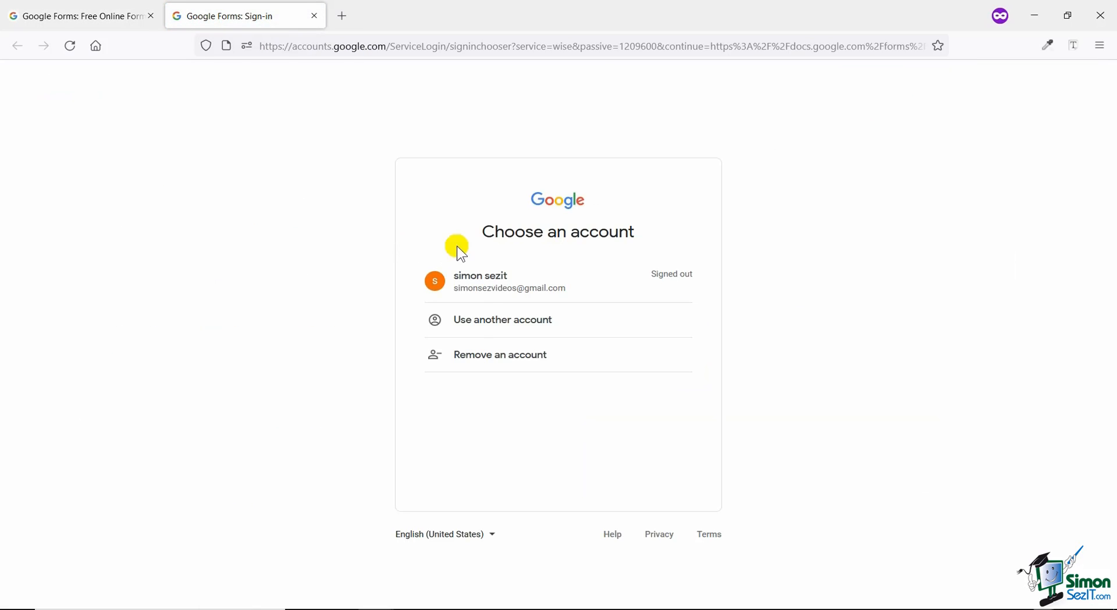
Sign in to the listed Google account by entering the account password.
left_click(536, 292)
left_click(494, 323)
type("•••••")
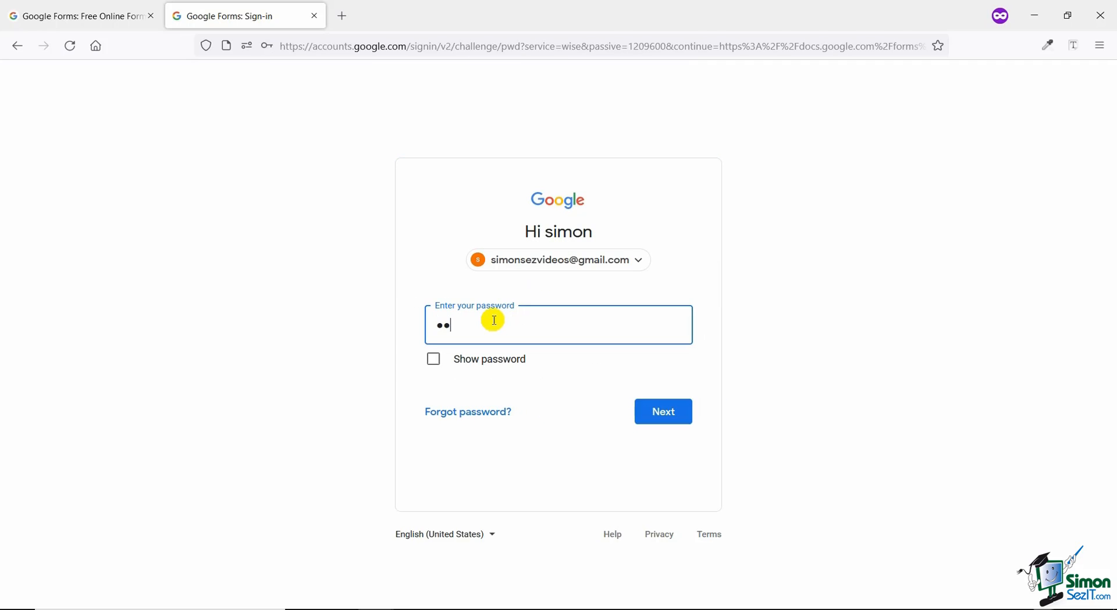
type("•••••")
left_click(657, 423)
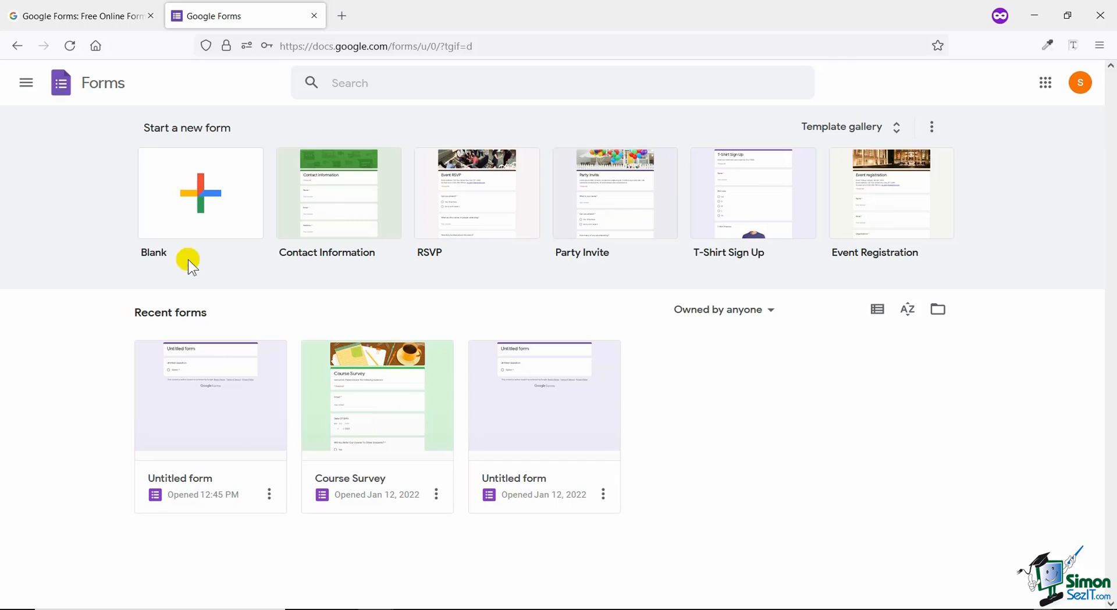
Create a new blank form and name it "Quiz".
left_click(194, 223)
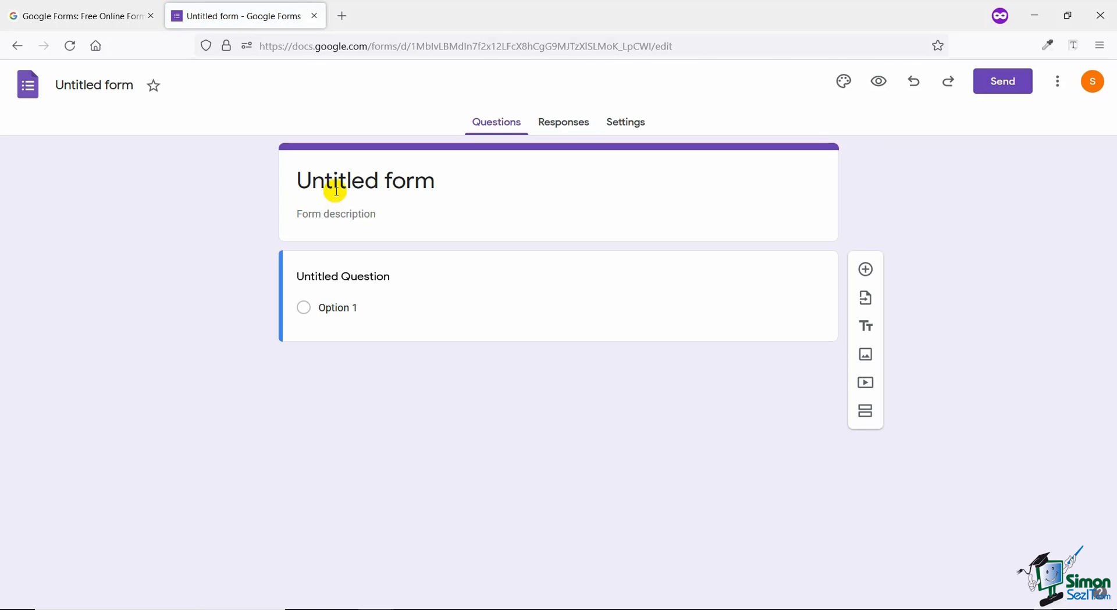
left_click(330, 191)
left_click(93, 81)
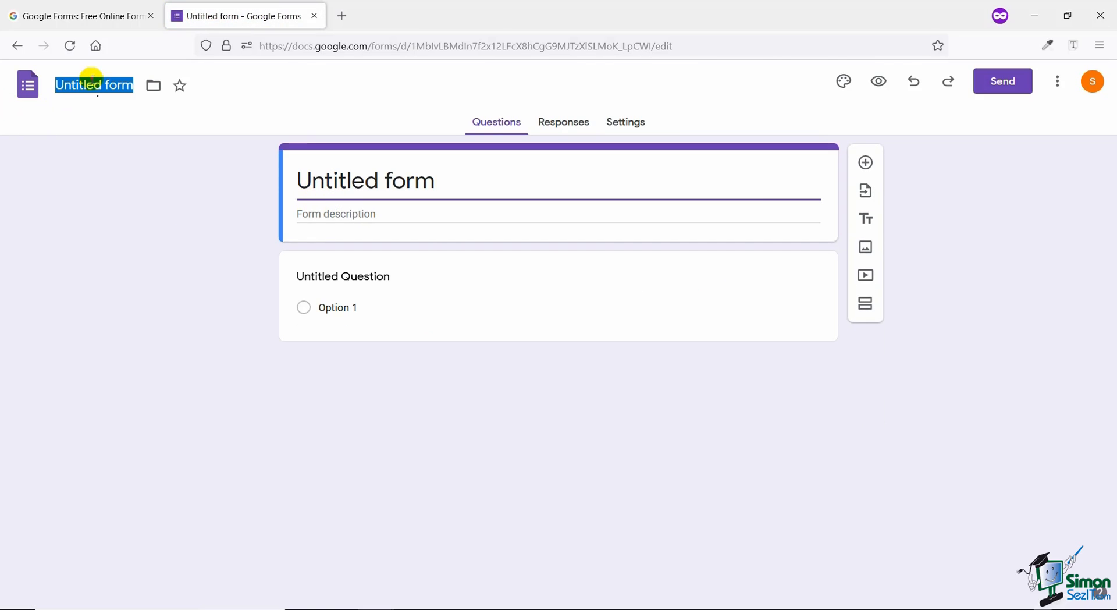
type("Quiz")
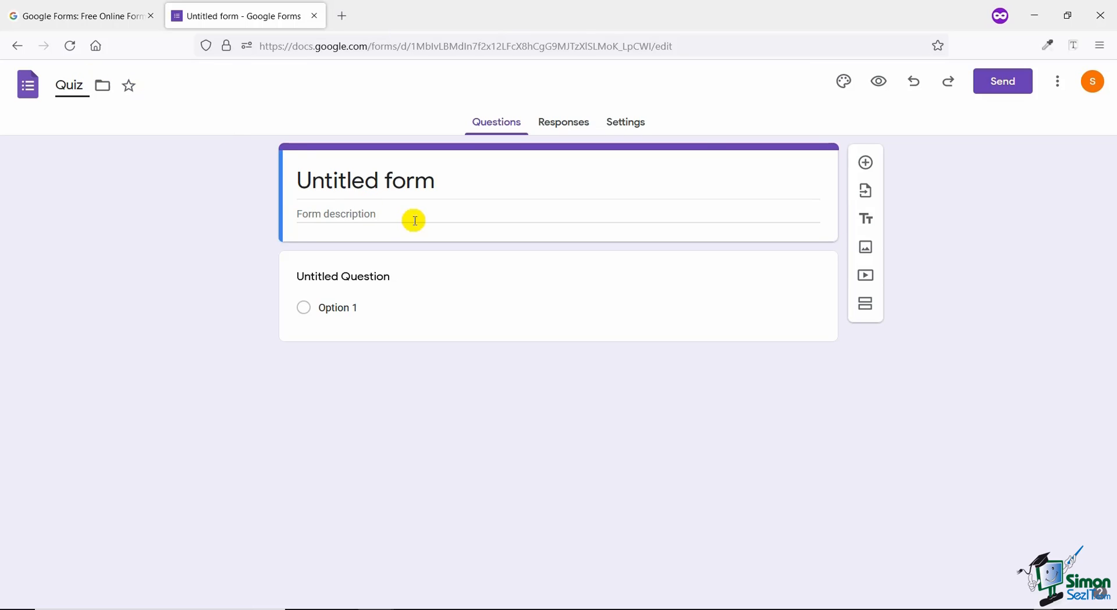
left_click(260, 219)
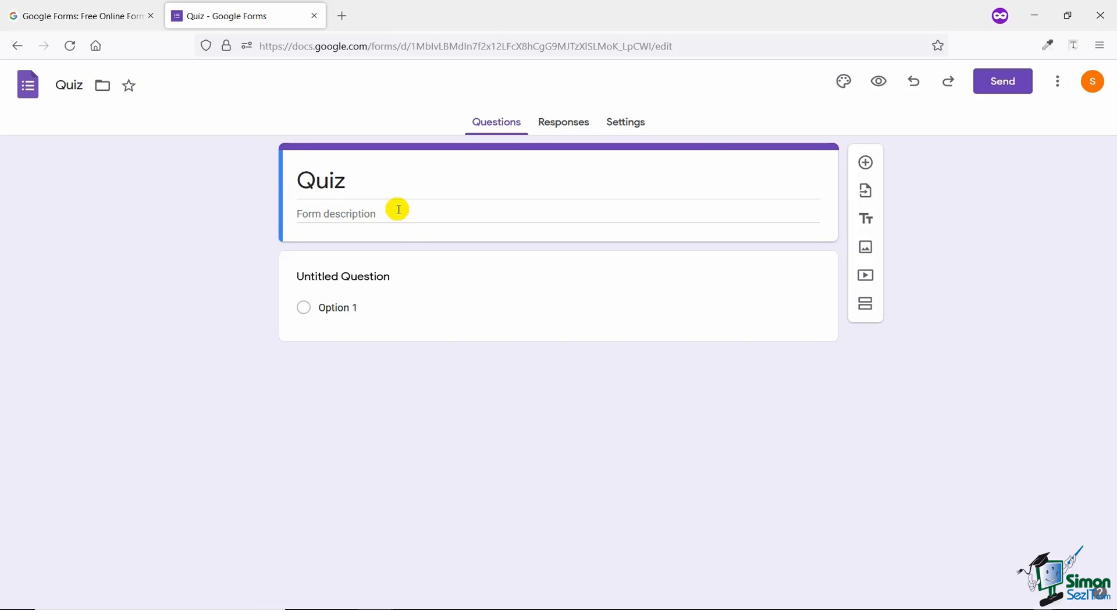
Set the form description to "My First Quiz".
left_click(446, 217)
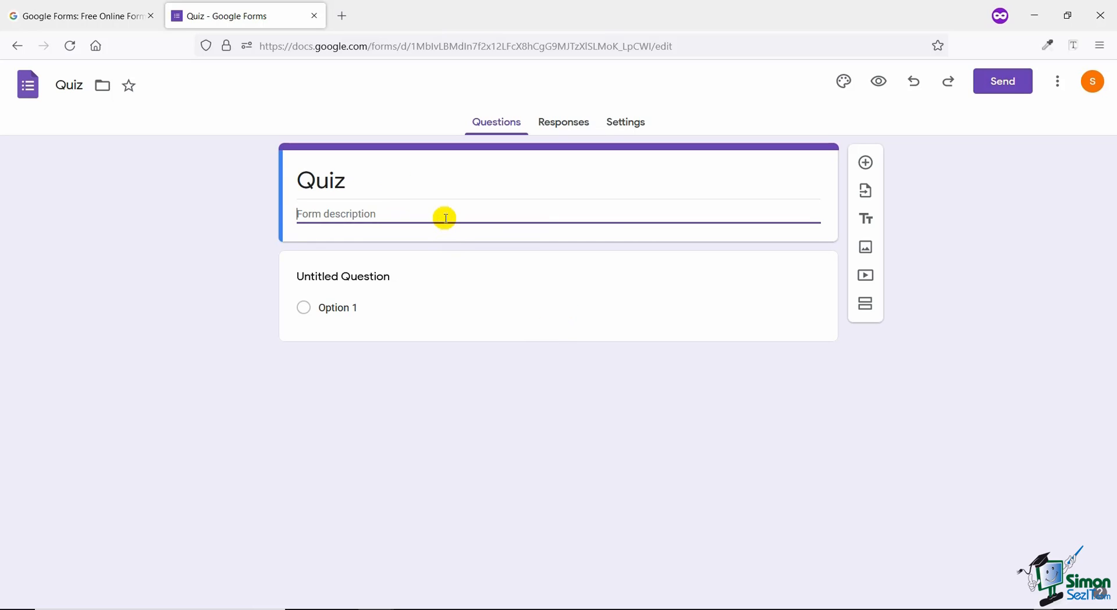
type("My First Quiz")
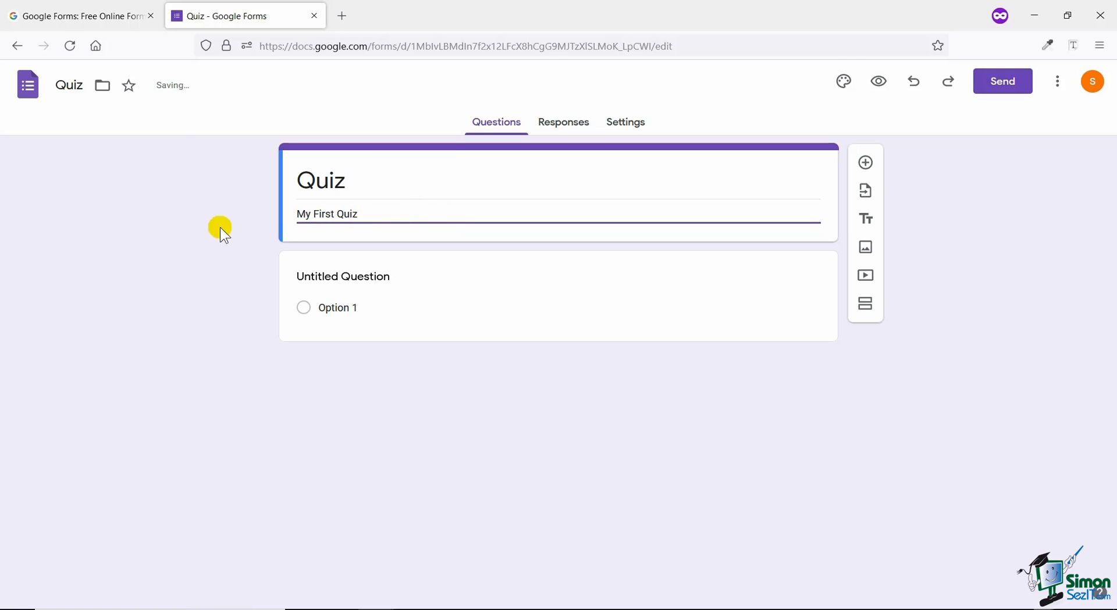
left_click(183, 237)
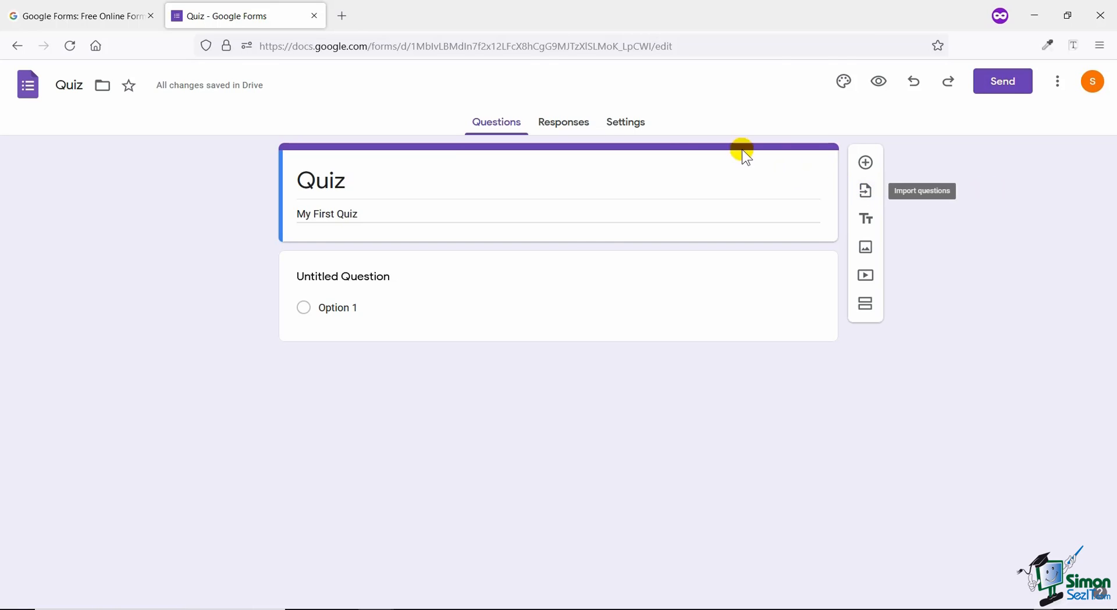
Make the form a quiz in its settings and set the default question point value to 1.
left_click(644, 133)
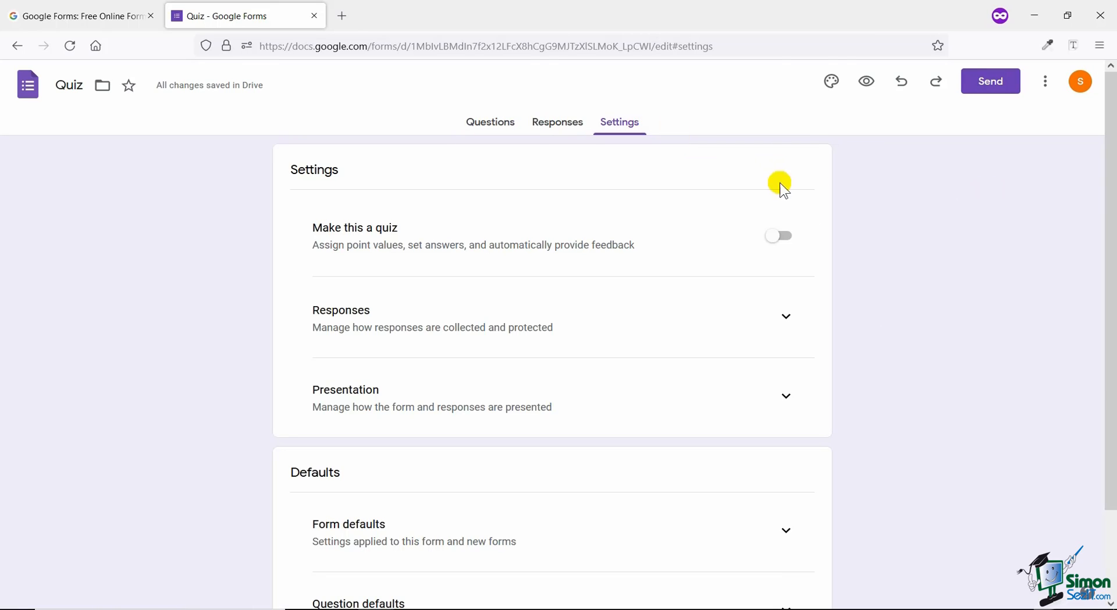
left_click(783, 248)
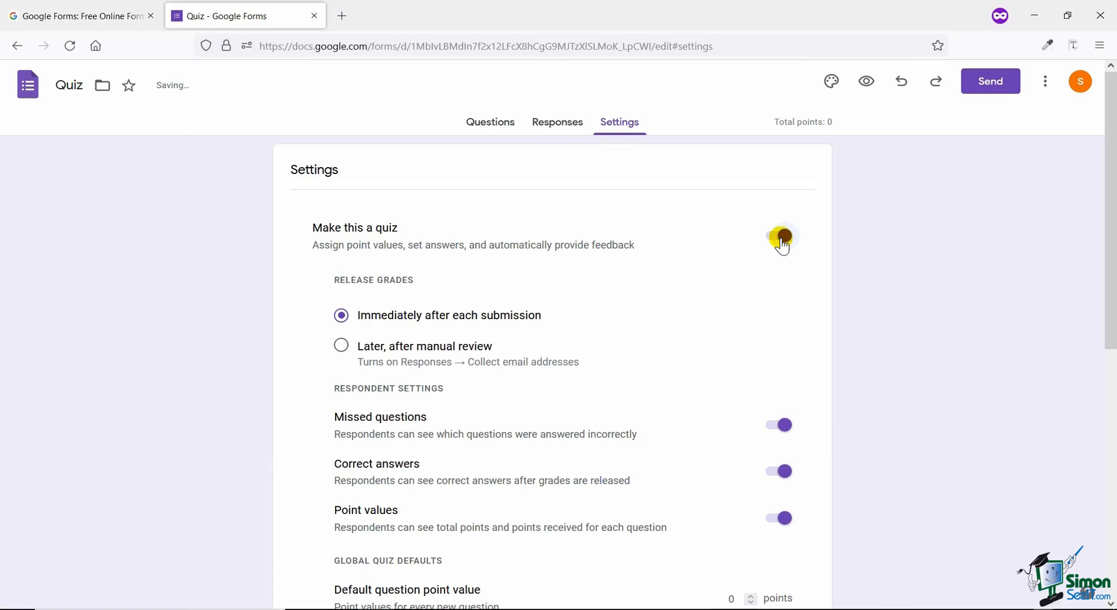
scroll(560, 260, "down", 2)
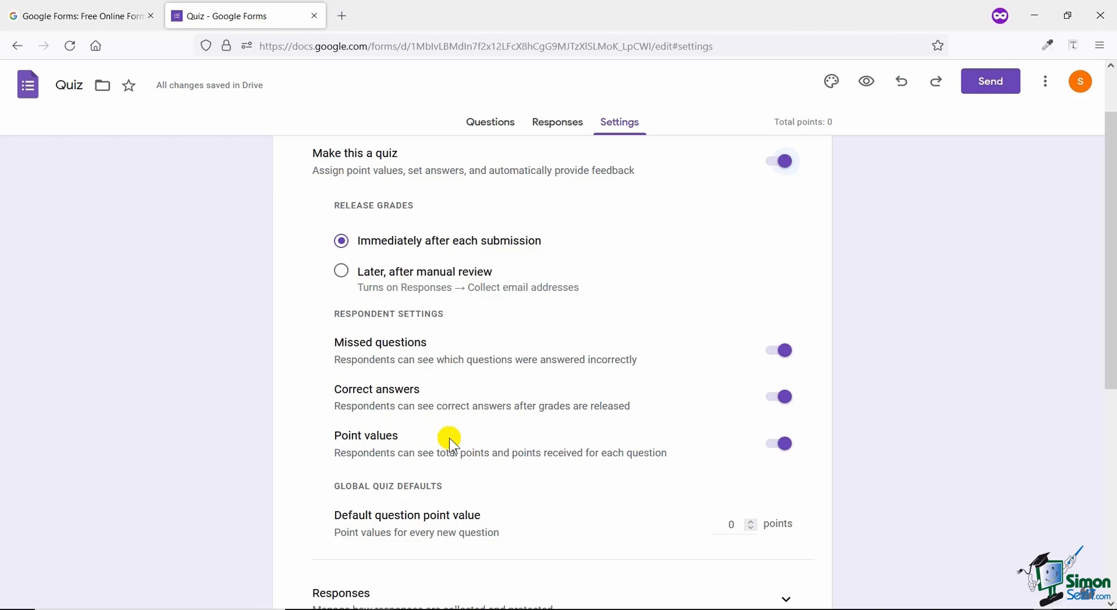
scroll(448, 437, "down", 2)
scroll(544, 413, "down", 1)
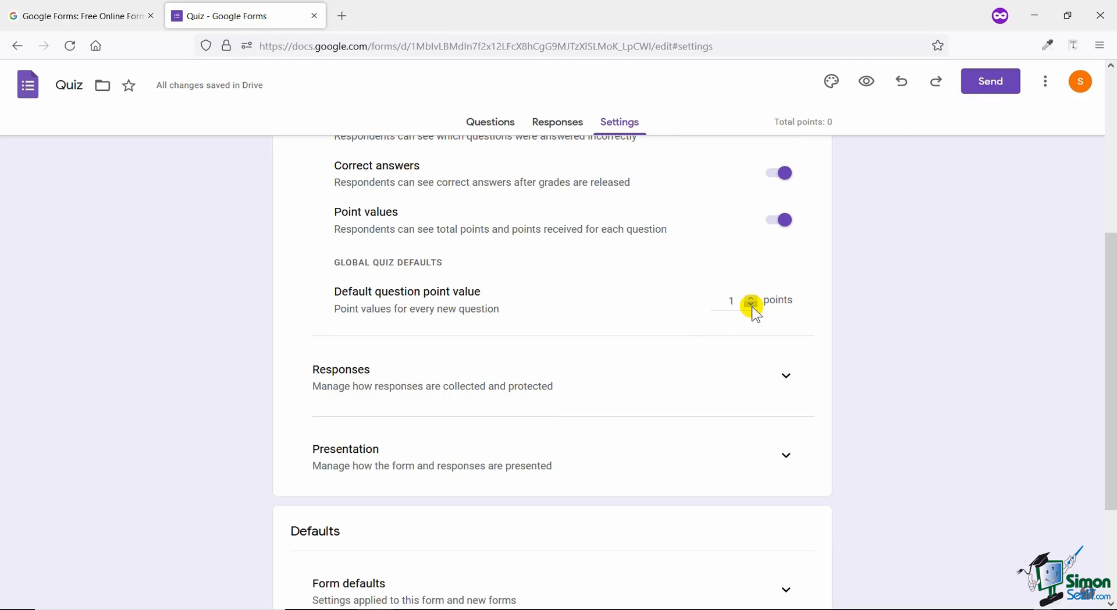
In the response settings, enable collecting email addresses and limit respondents to 1 response.
scroll(745, 367, "down", 1)
left_click(782, 361)
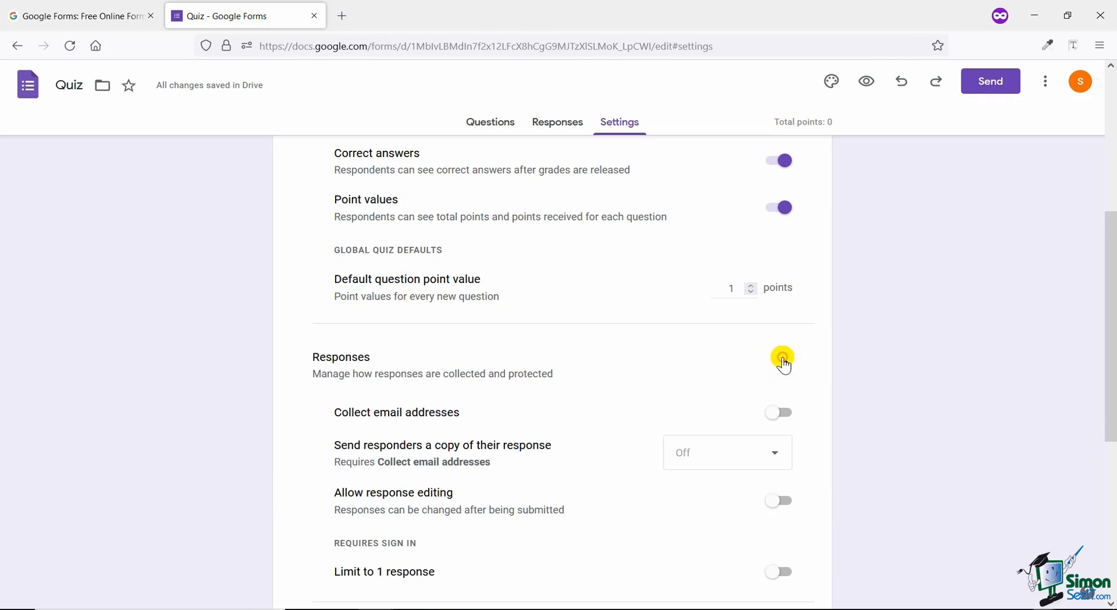
scroll(760, 368, "down", 3)
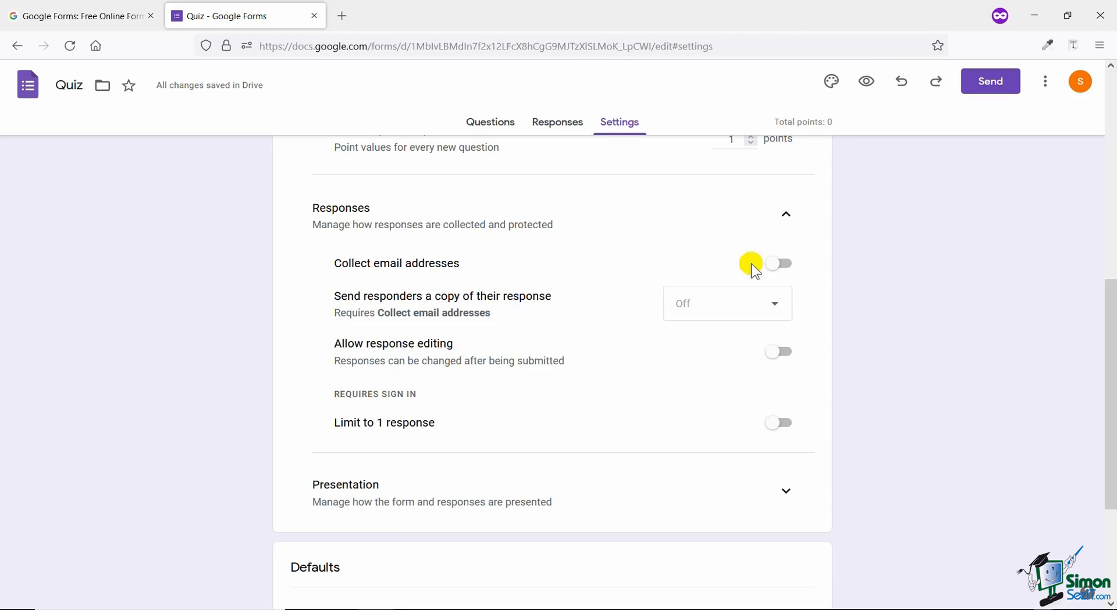
left_click(779, 264)
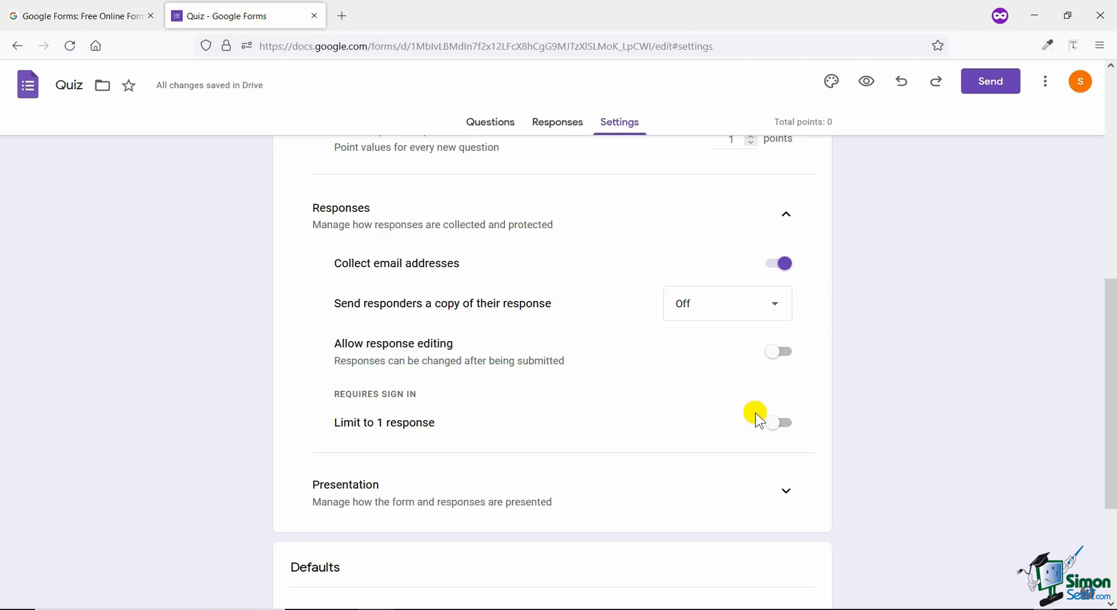
left_click(779, 429)
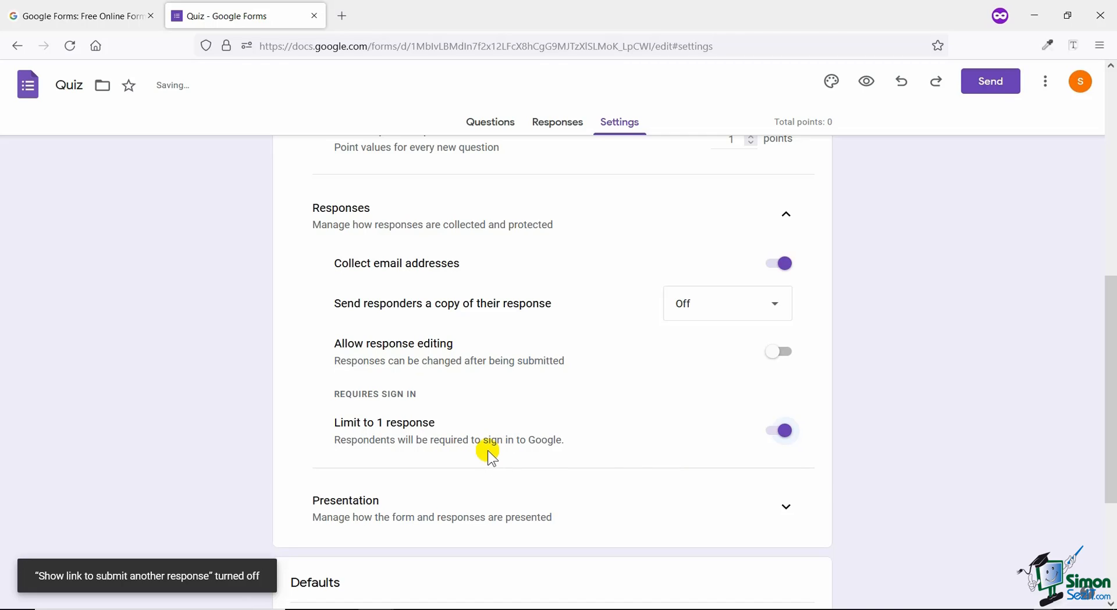
Expand the Presentation settings and review the form's presentation, response and quiz options.
scroll(523, 442, "down", 2)
left_click(786, 434)
scroll(712, 438, "down", 5)
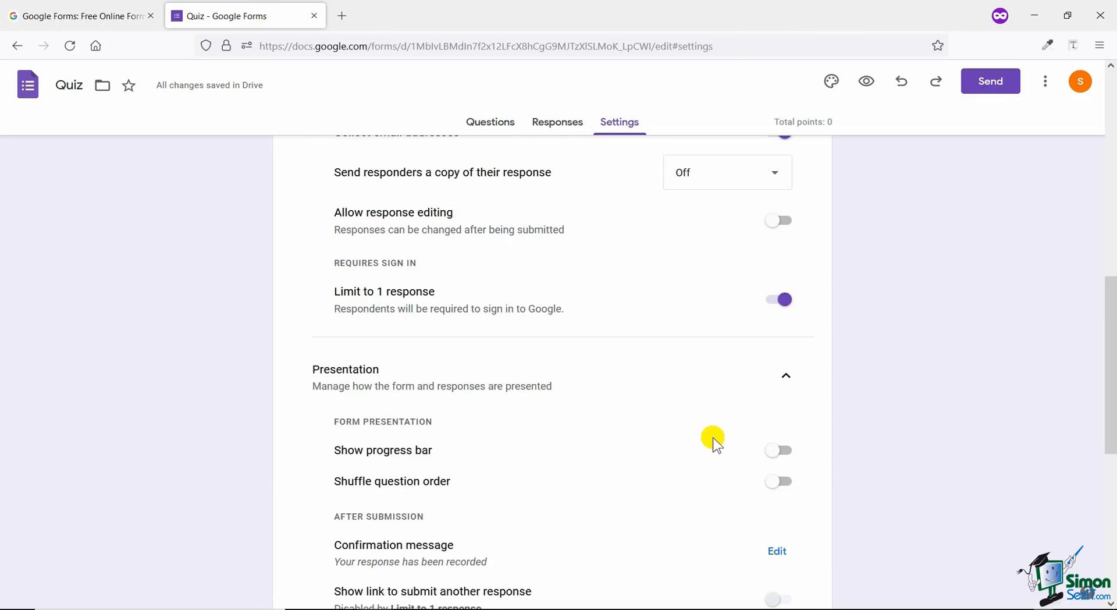
scroll(712, 437, "up", 3)
scroll(712, 437, "up", 10)
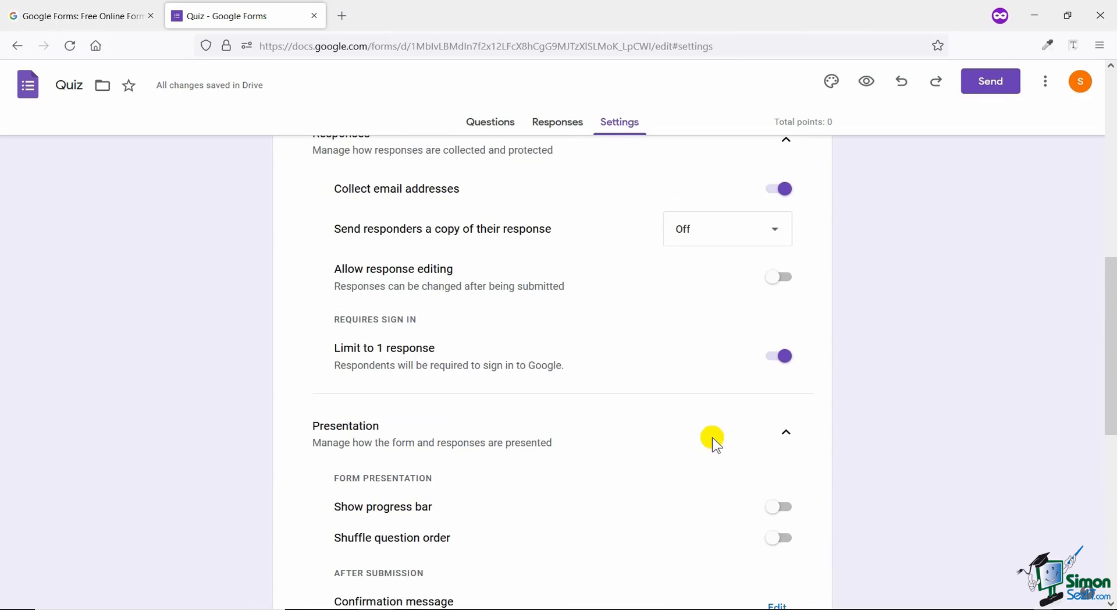
scroll(712, 438, "down", 5)
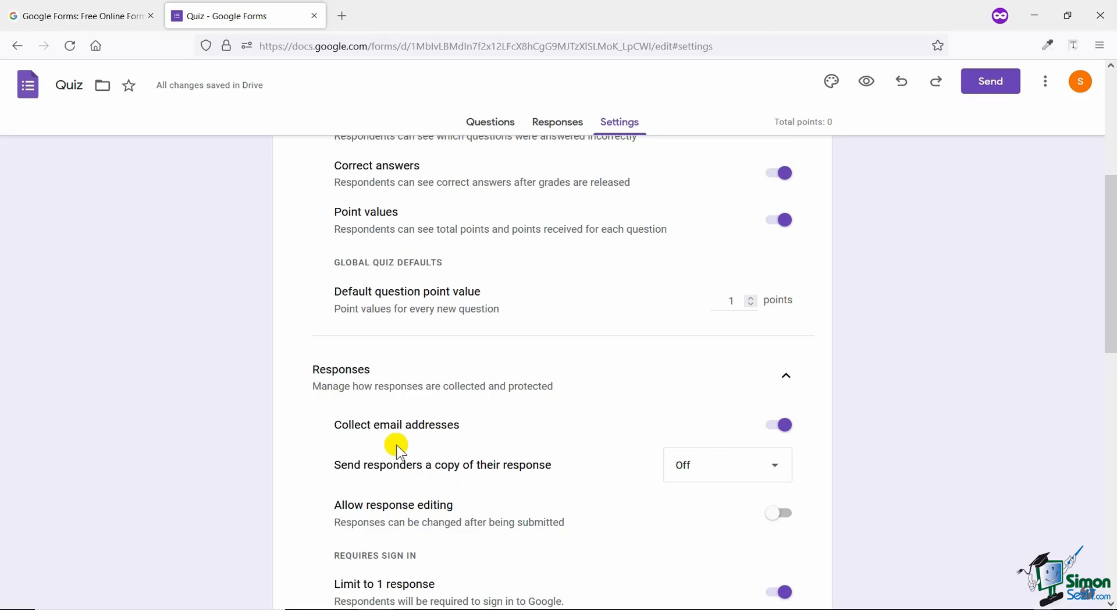
scroll(559, 445, "up", 5)
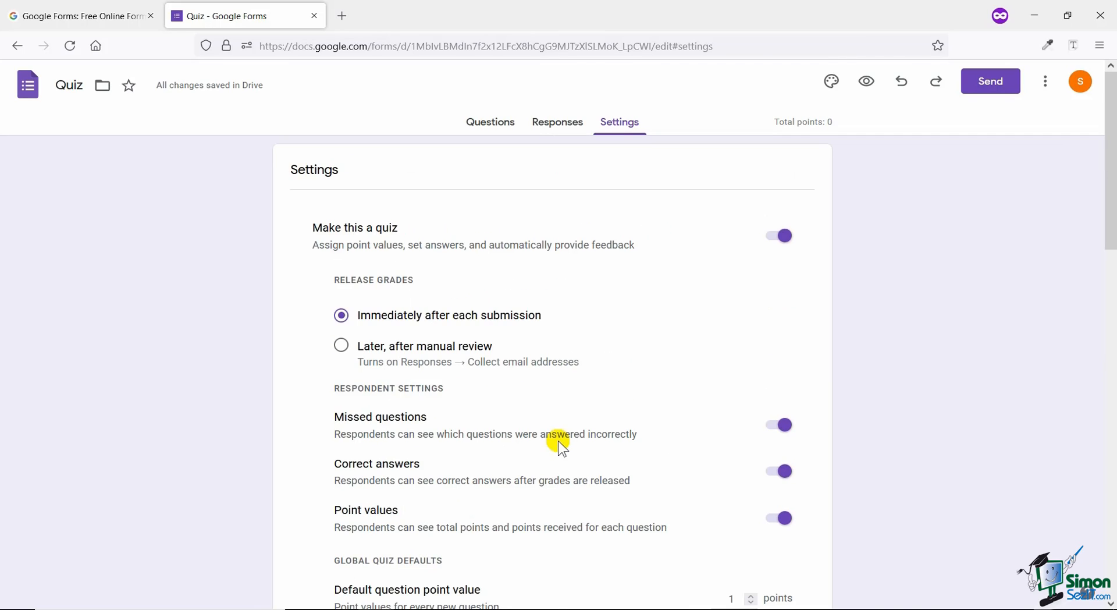
Return to the form's questions and set the untitled question's text to "What does SEO Stand For?".
left_click(490, 125)
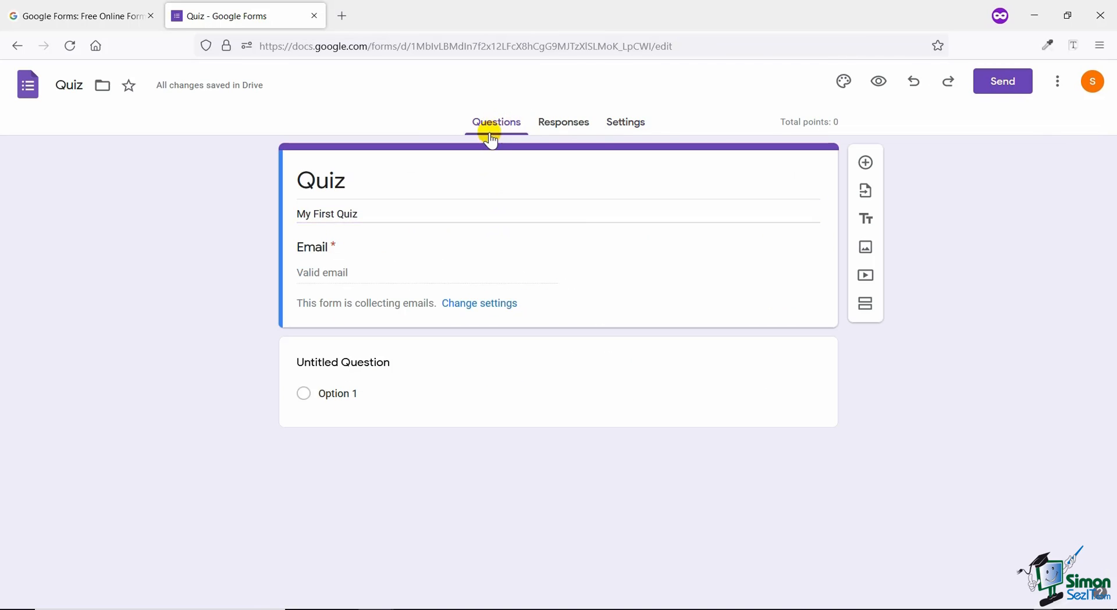
left_click(360, 362)
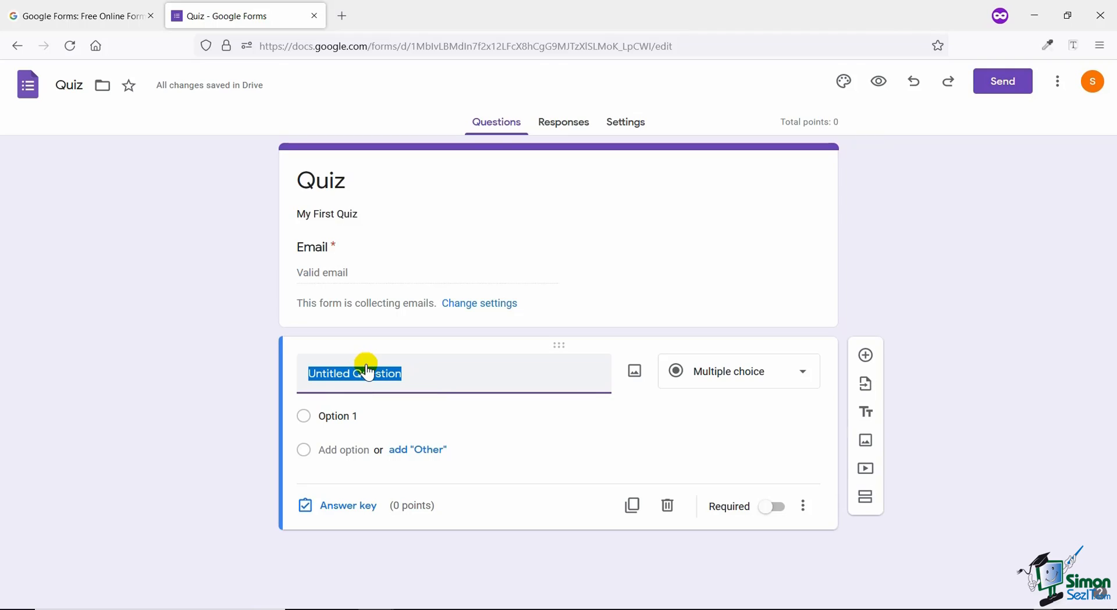
type("W")
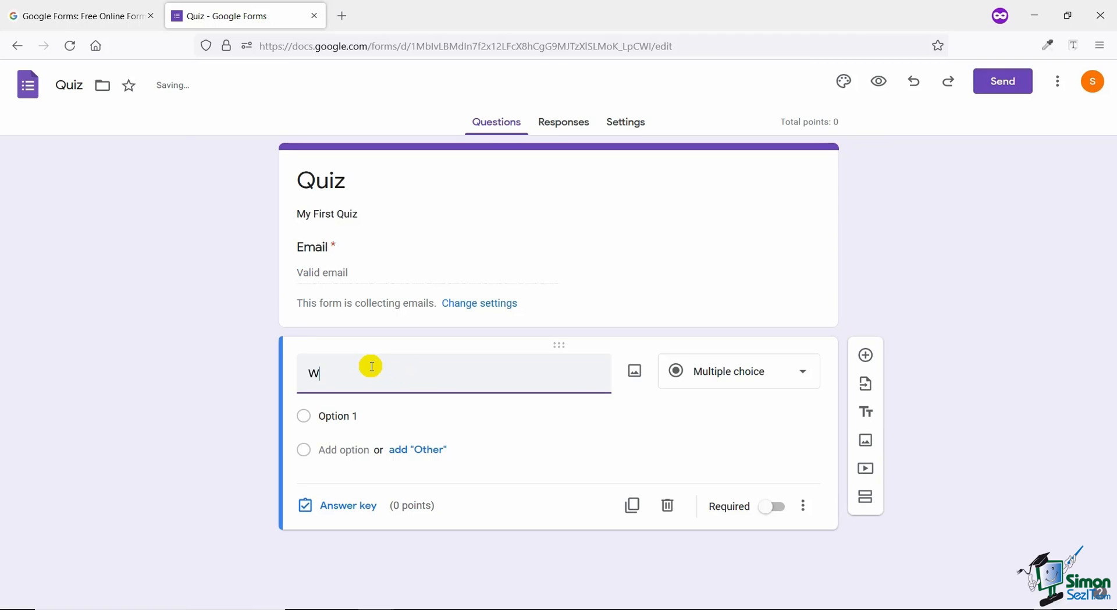
type("hat does SEO Stand For?")
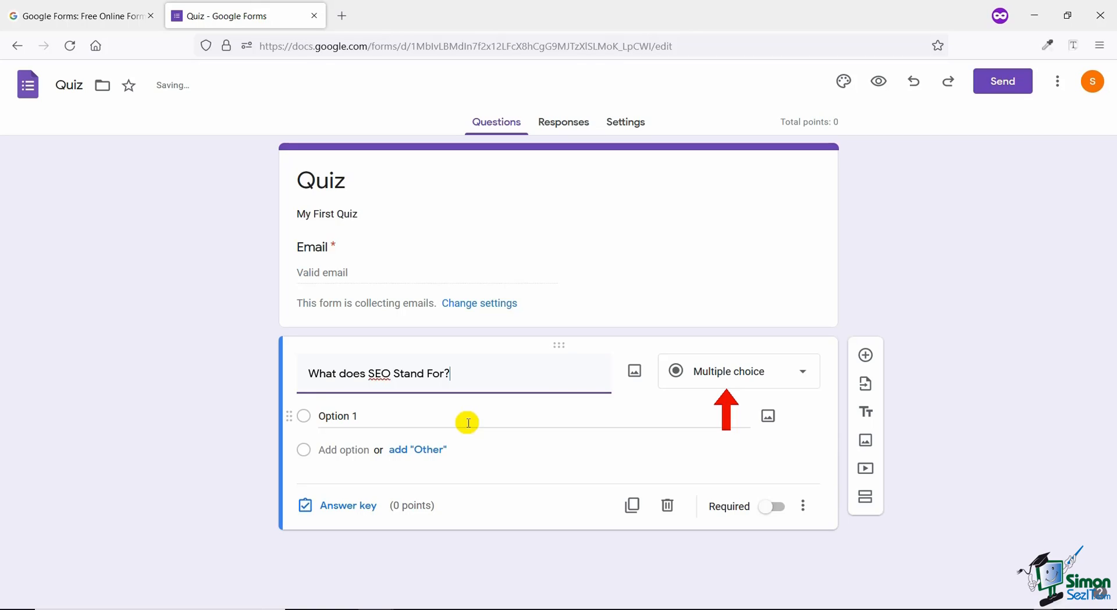
Set the SEO question's first answer option to "Site Engine Optimization".
left_click(468, 422)
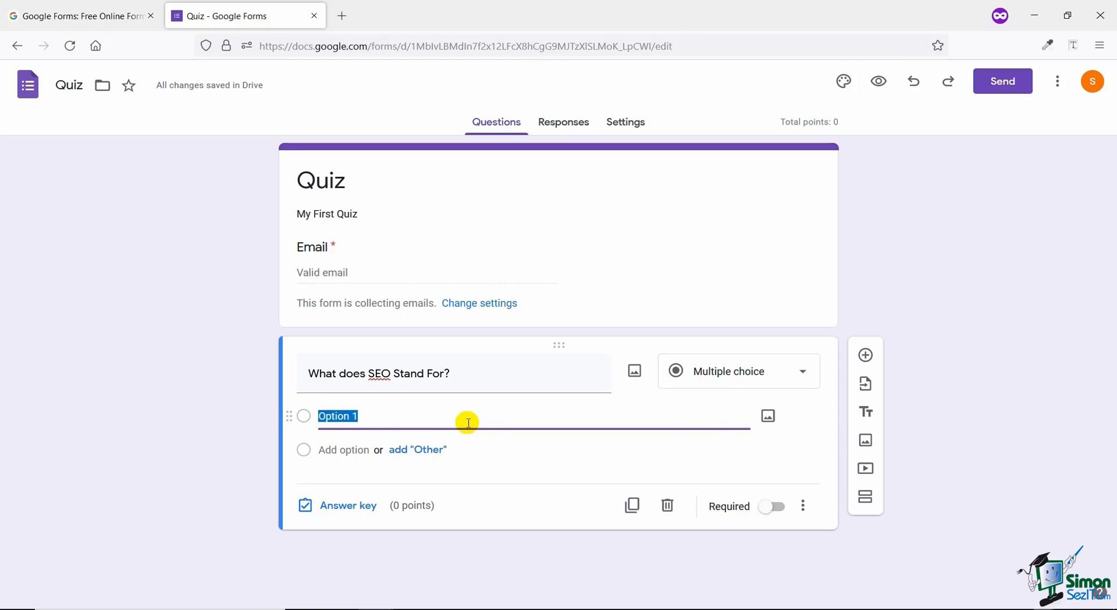
type("Site En")
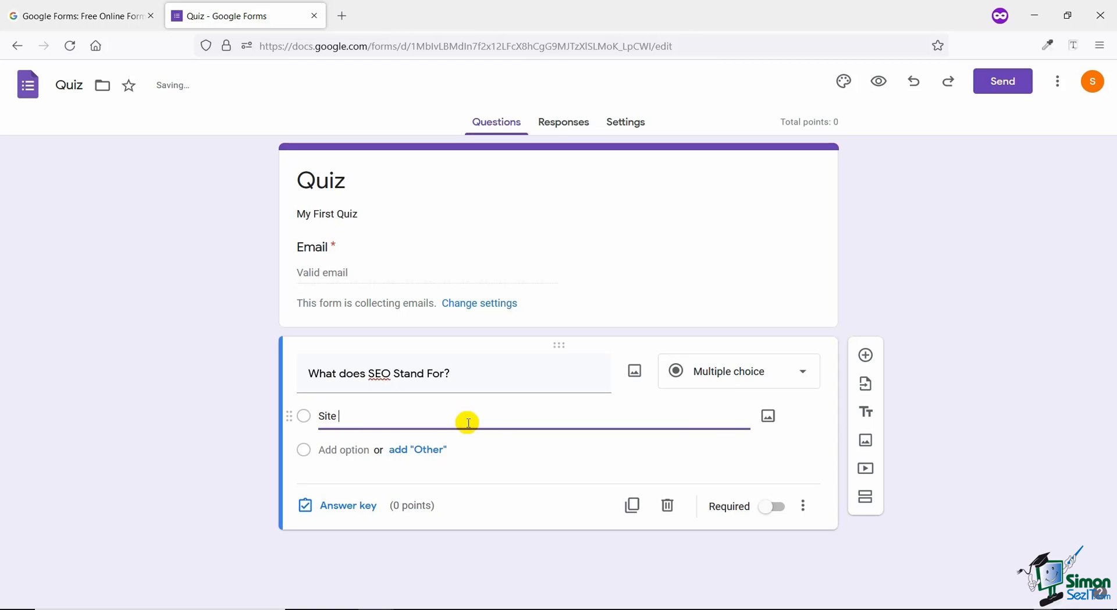
type("gigine Opti")
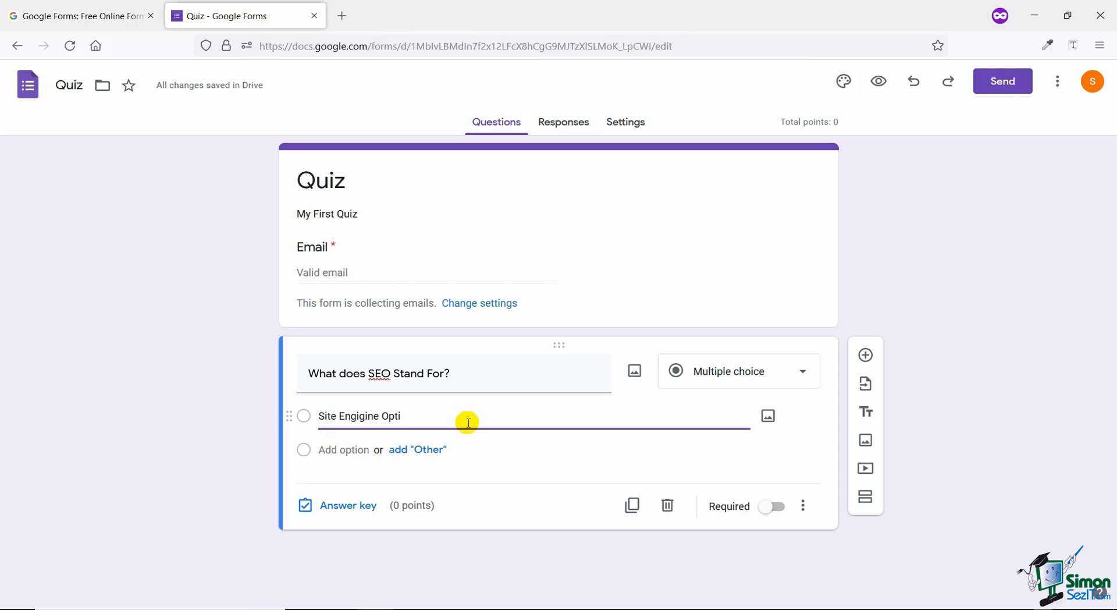
type("mization")
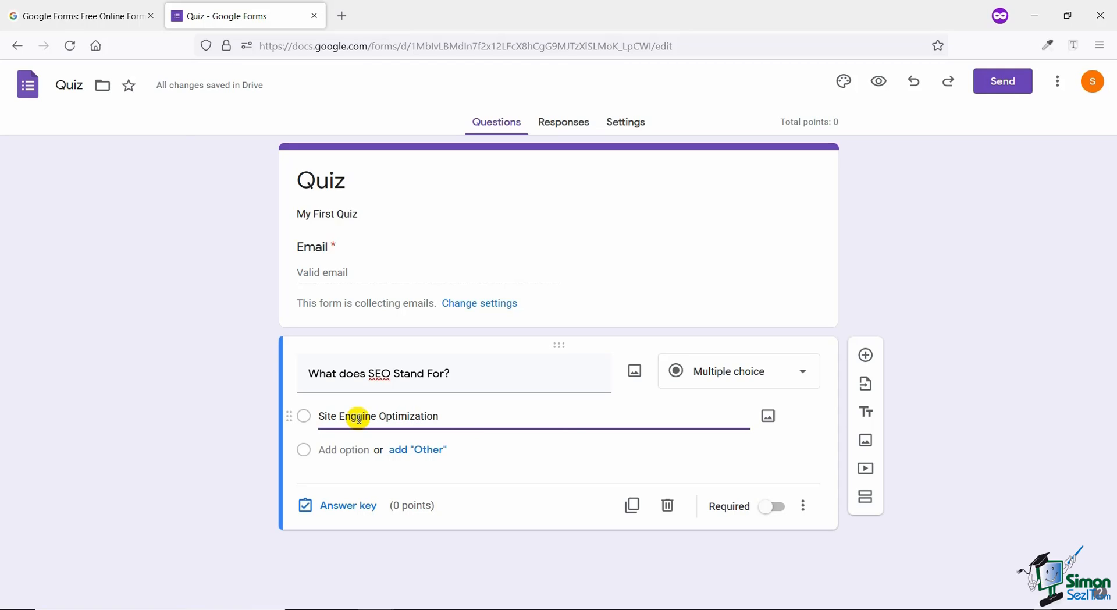
left_click(368, 416)
key("BackSpace")
key("BackSpace")
Add a second answer option reading "Search Engine Optimization", based on a copy of the first option's text.
triple_click(365, 416)
key("ctrl+c")
left_click(361, 449)
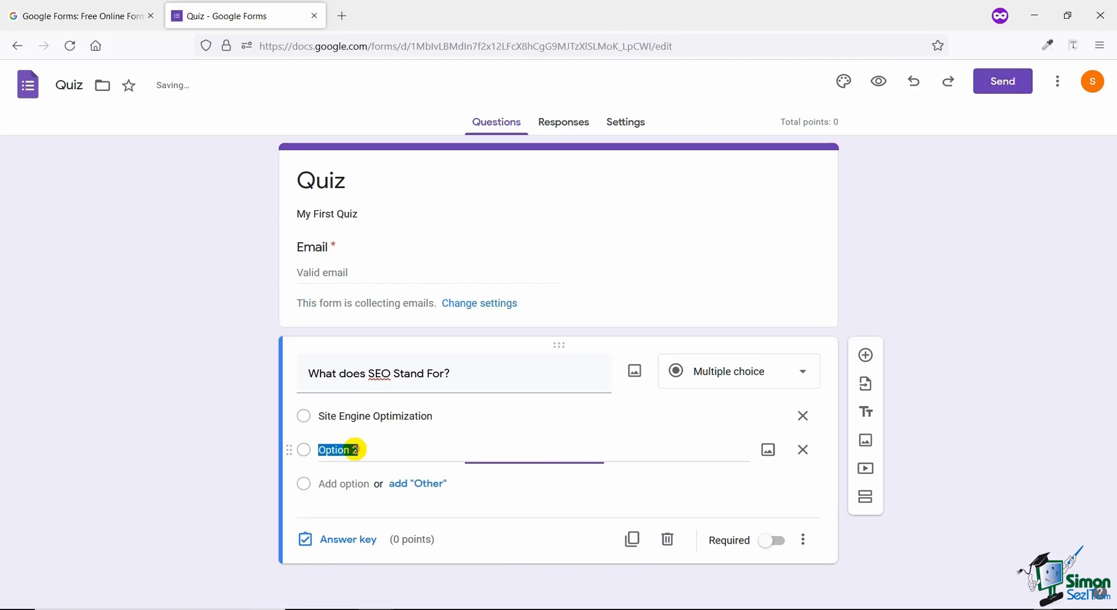
key("ctrl+v")
left_click_drag(343, 451, 307, 451)
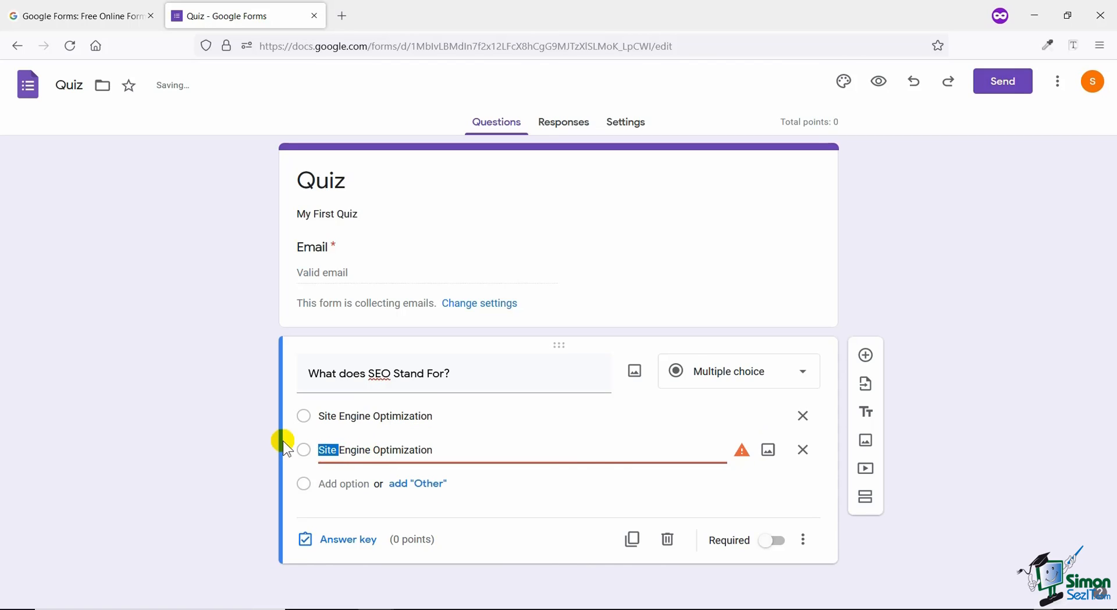
type("Search")
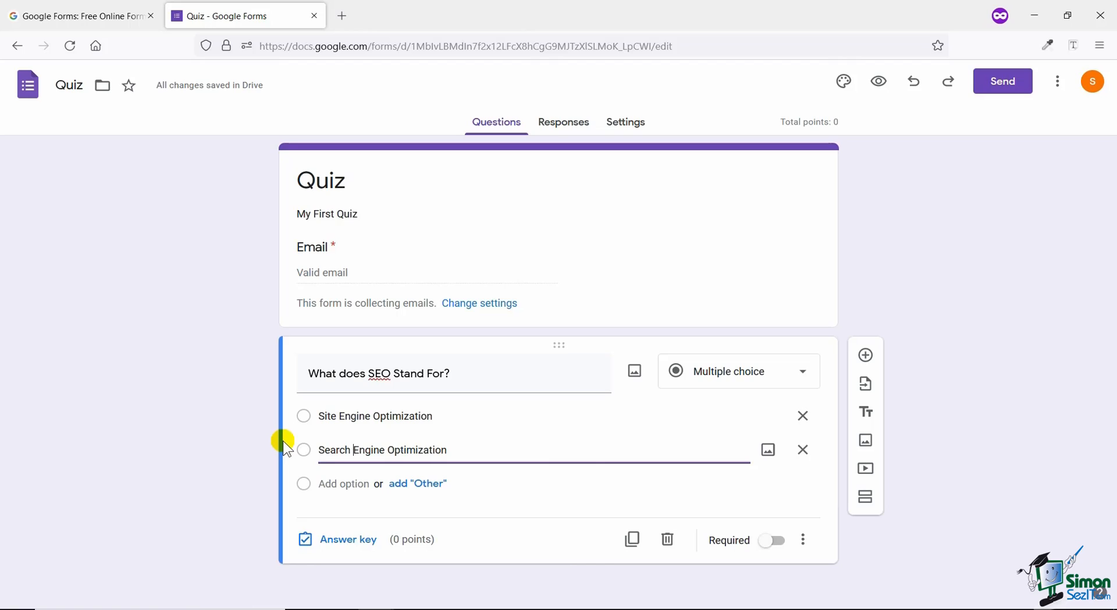
Add a third answer option from the copied text, replacing "Engine" so it reads "Site Efficiency Optimization".
left_click(352, 478)
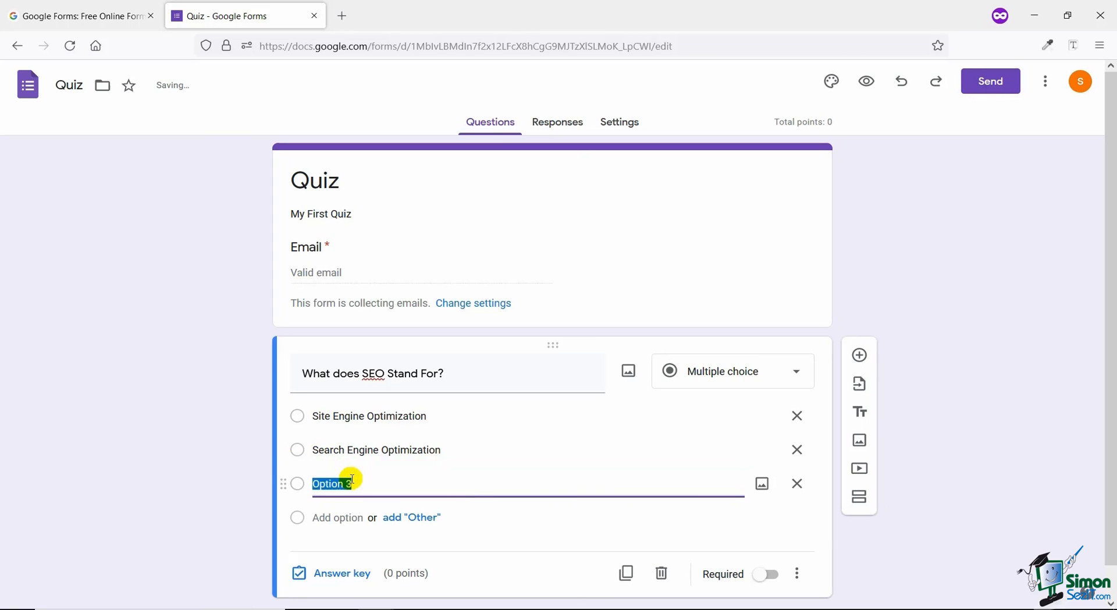
key("ctrl+v")
left_click_drag(309, 483, 334, 484)
type("Efficiency")
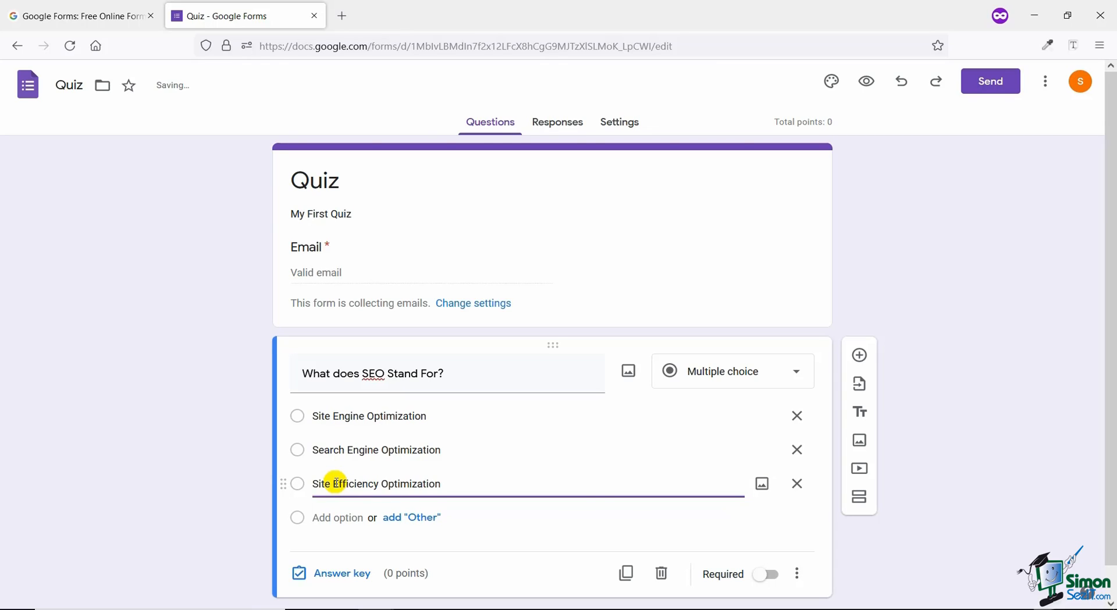
left_click(378, 506)
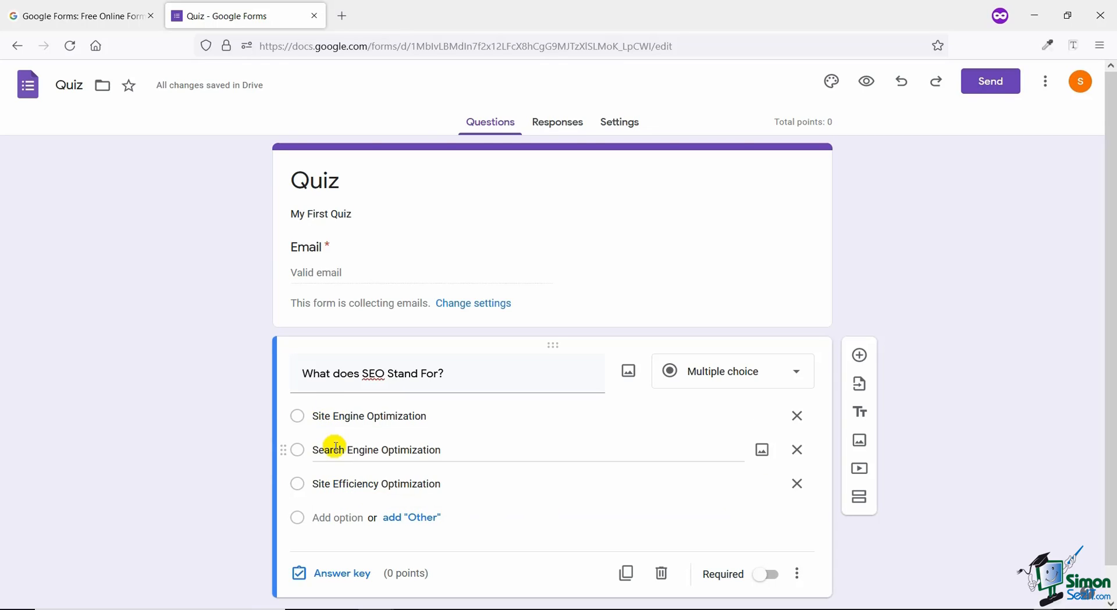
Mark "Search Engine Optimization" as the SEO question's correct answer worth 1 point, and make the question required.
left_click(329, 573)
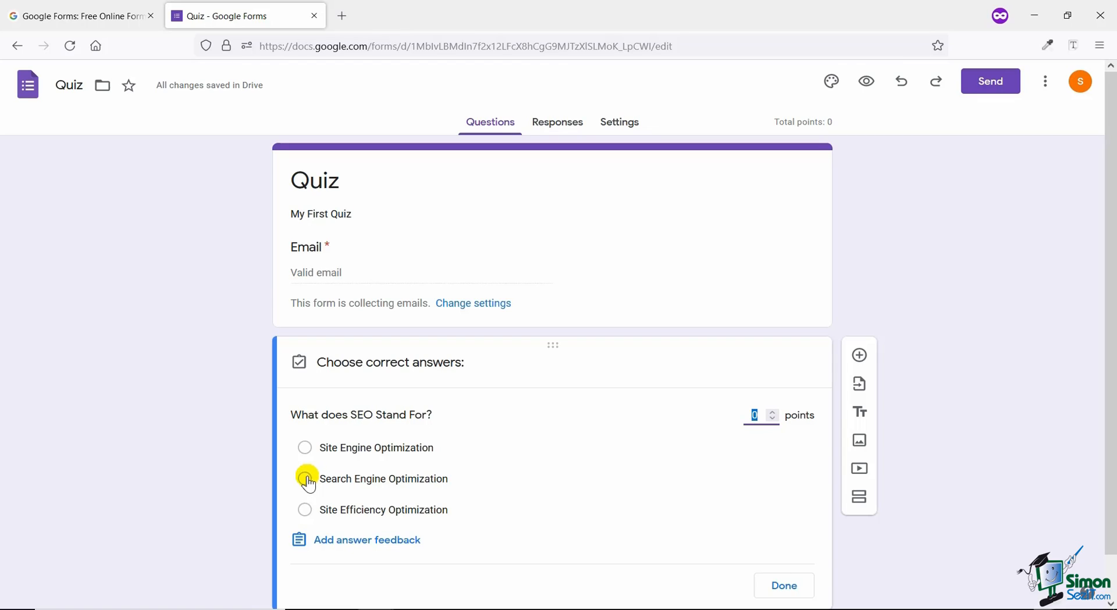
left_click(305, 478)
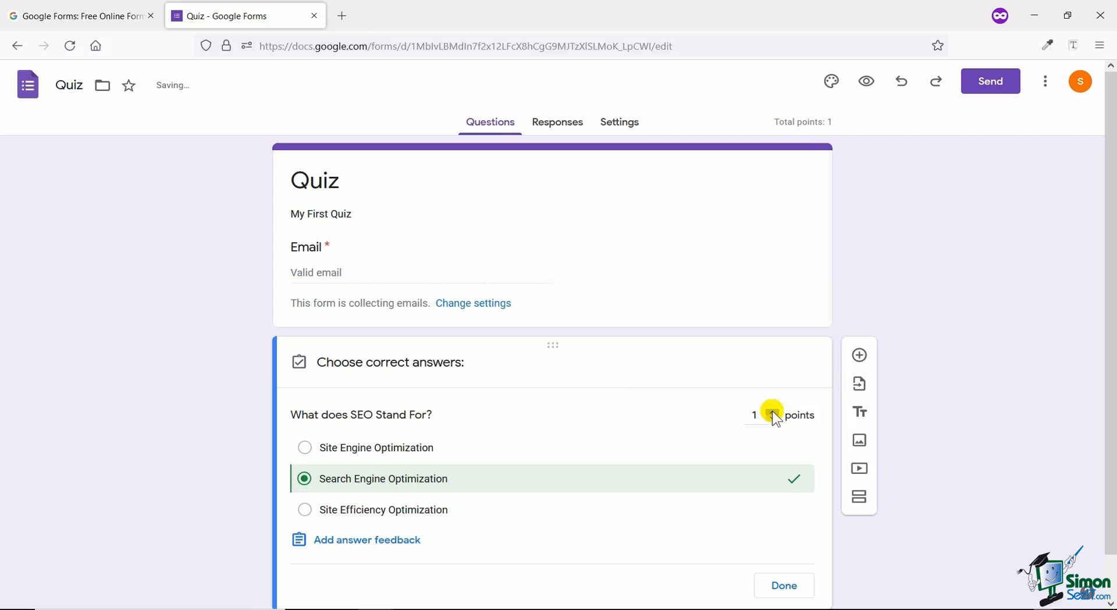
left_click(784, 585)
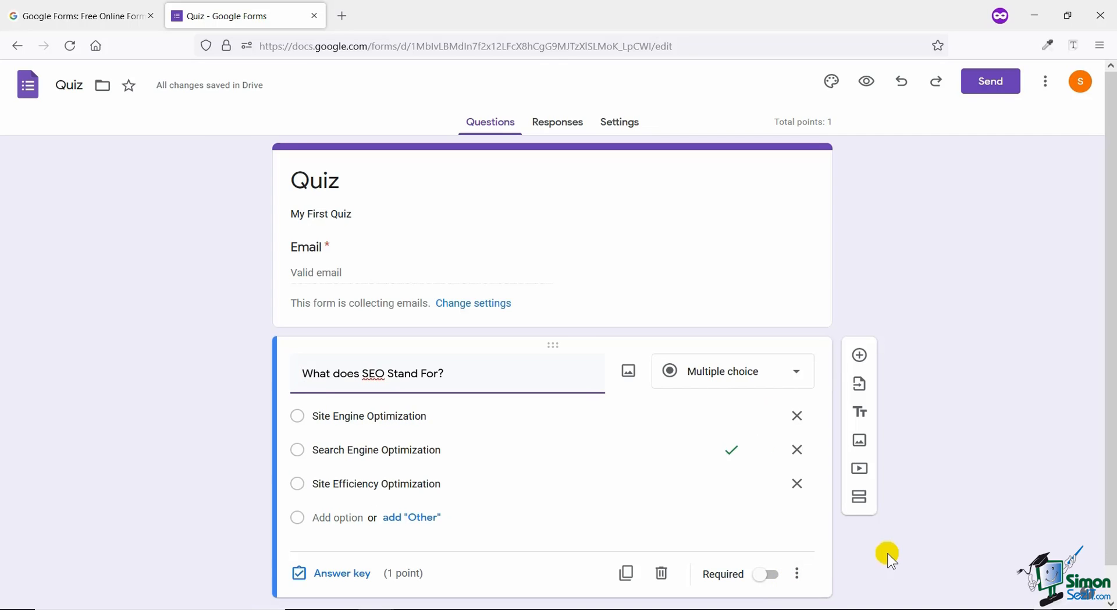
left_click(763, 541)
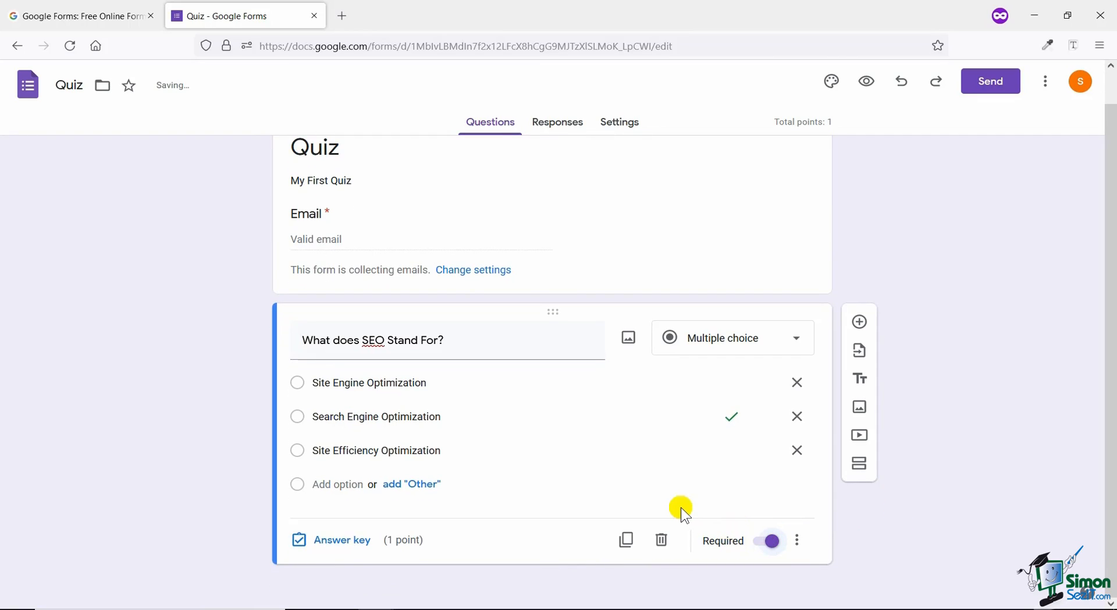
left_click(732, 348)
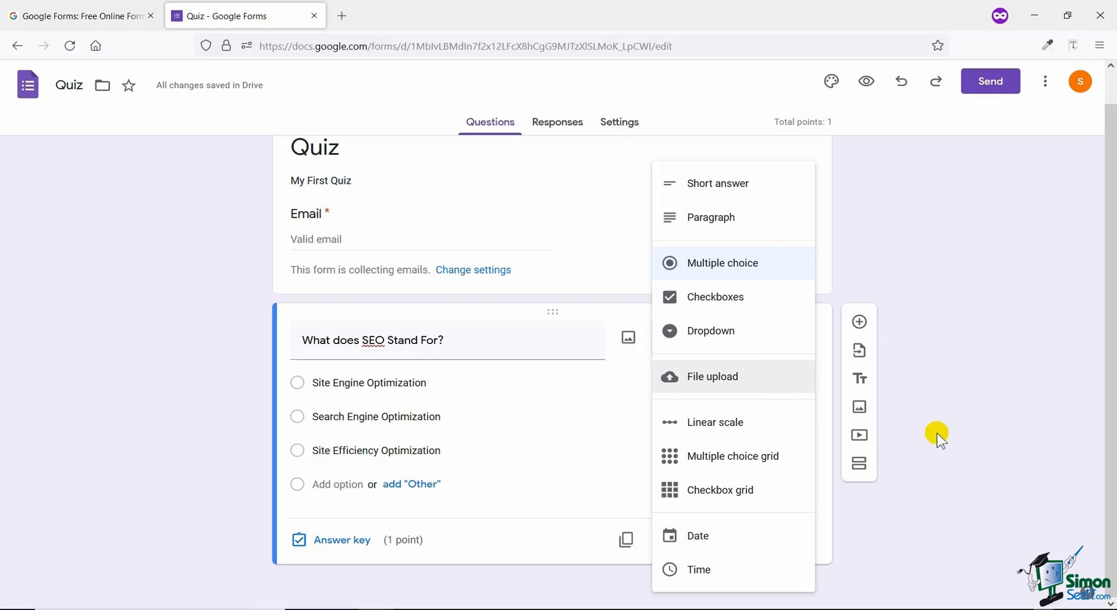
left_click(997, 437)
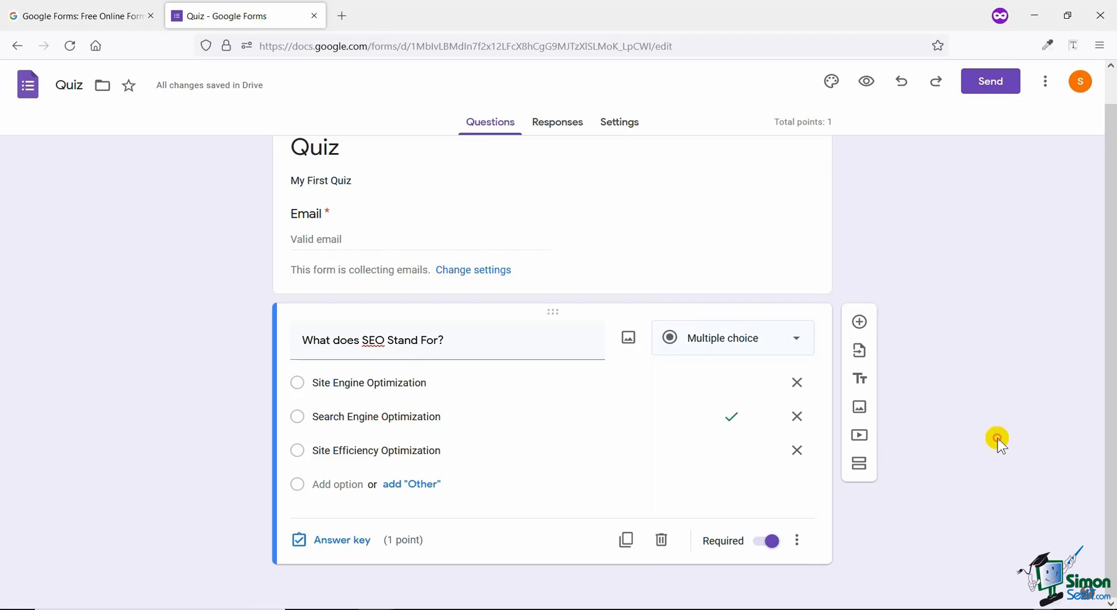
Add a second question with the text "Guess The Logo" and set its type to Multiple choice.
left_click(855, 321)
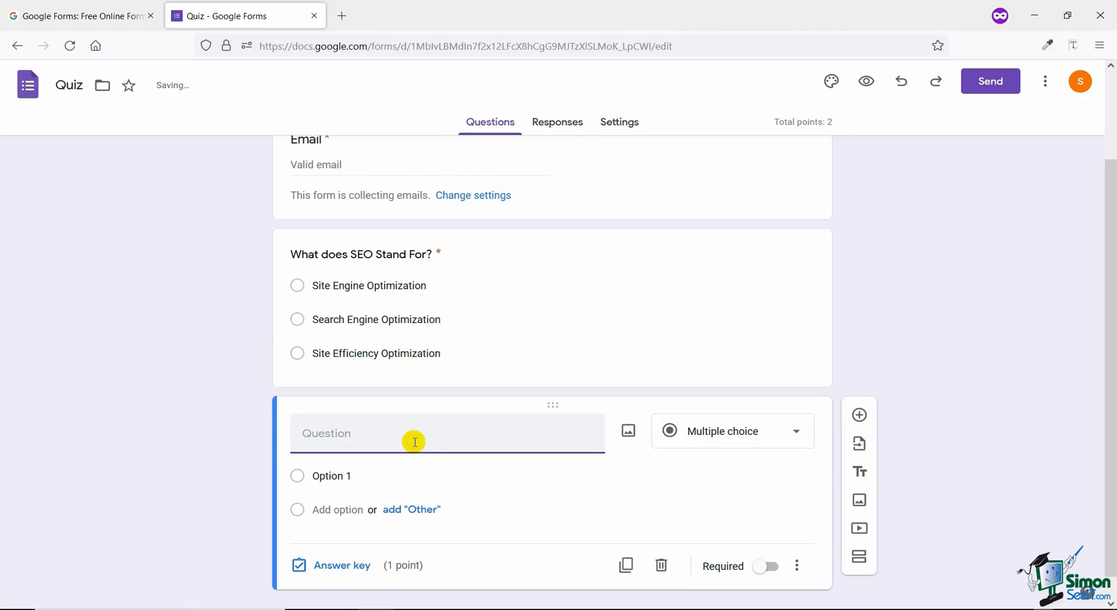
type("Guess The Logo")
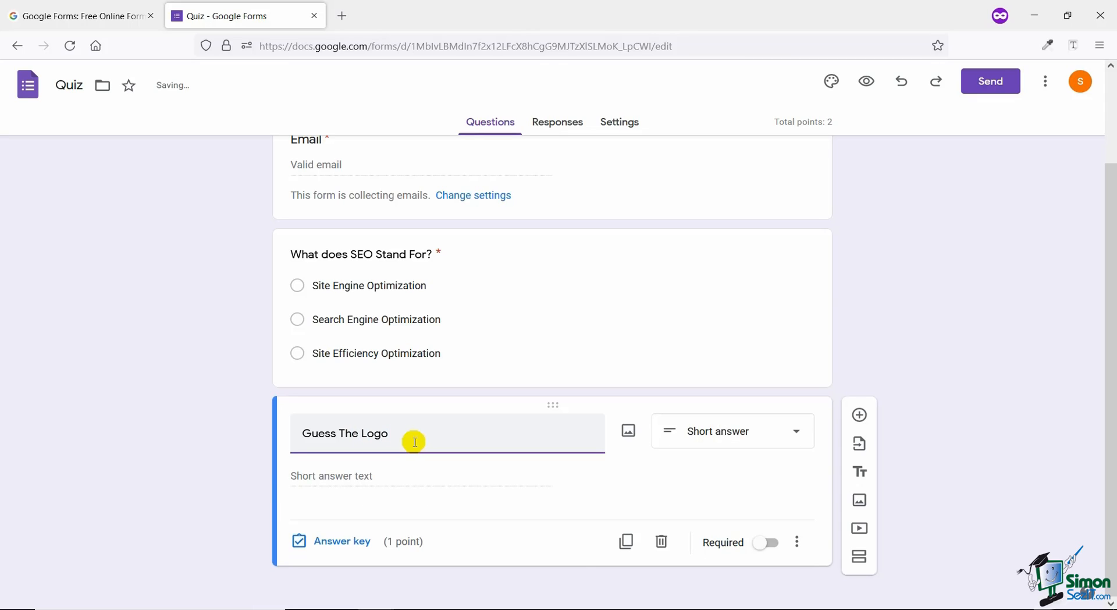
left_click(711, 430)
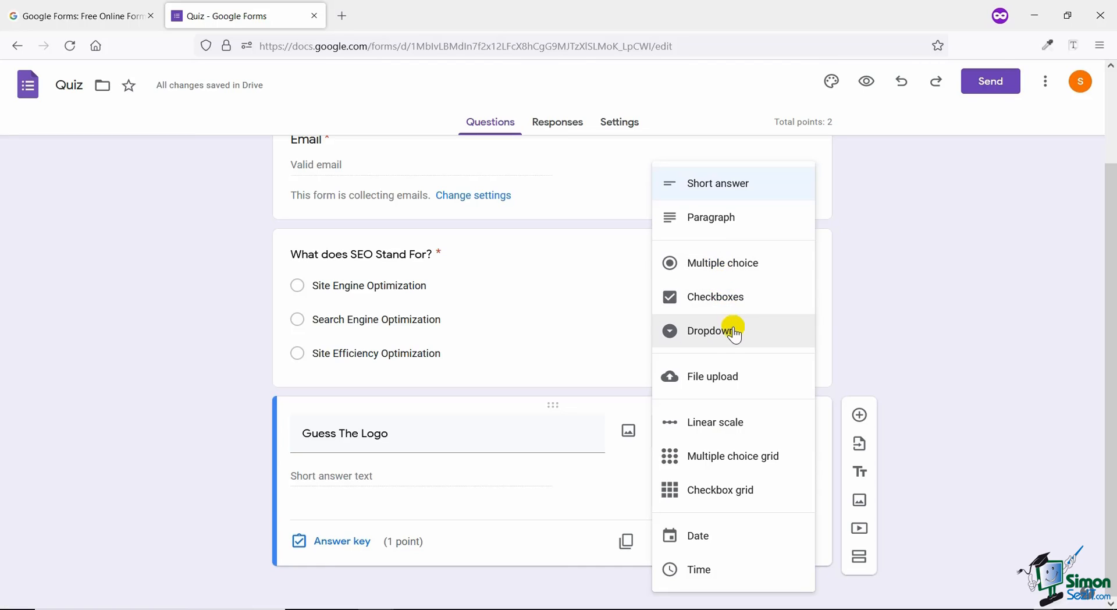
left_click(725, 273)
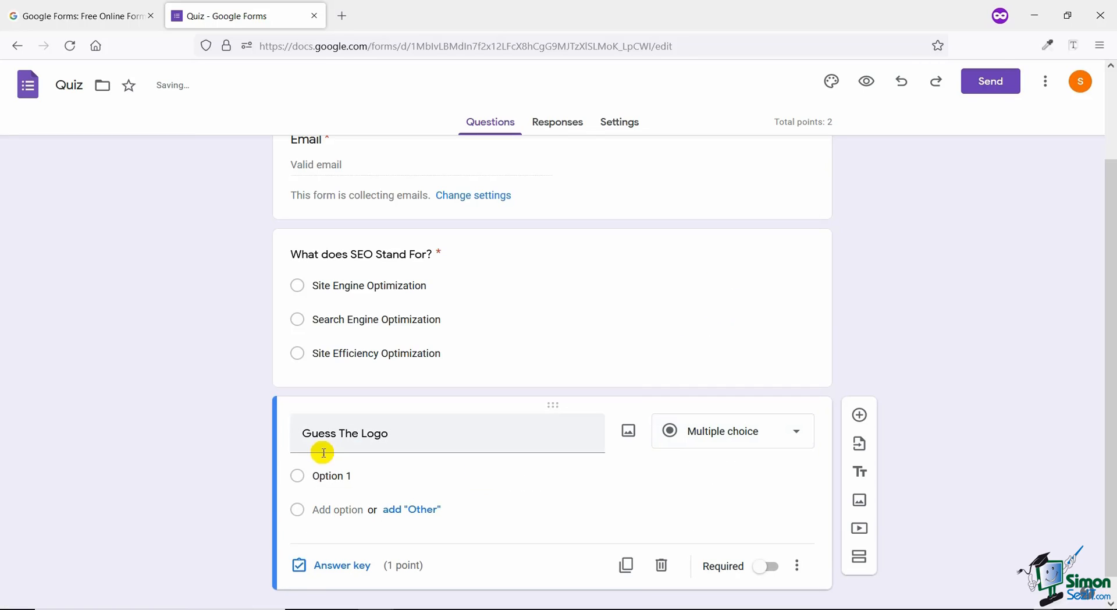
left_click(355, 479)
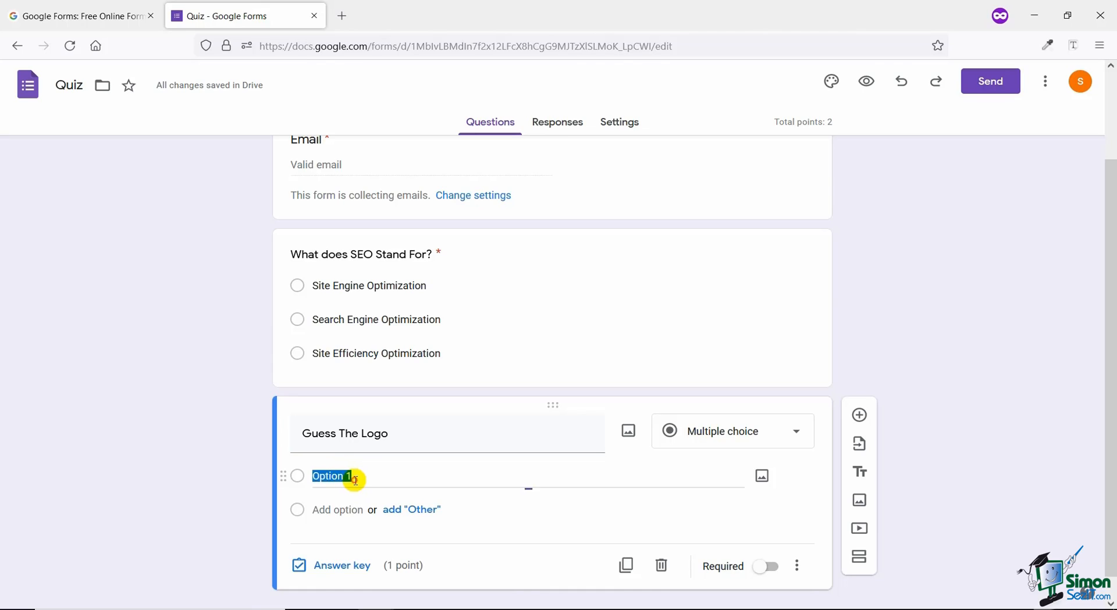
Insert a round blue Facebook logo into the "Guess The Logo" question by searching Google images for "facebook".
left_click(629, 432)
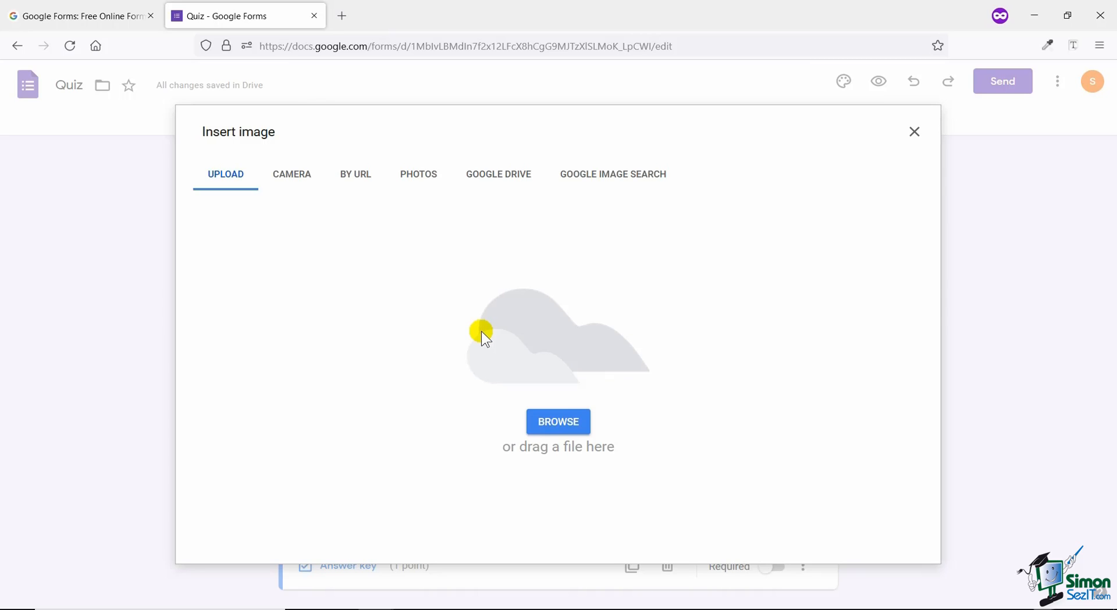
left_click(578, 174)
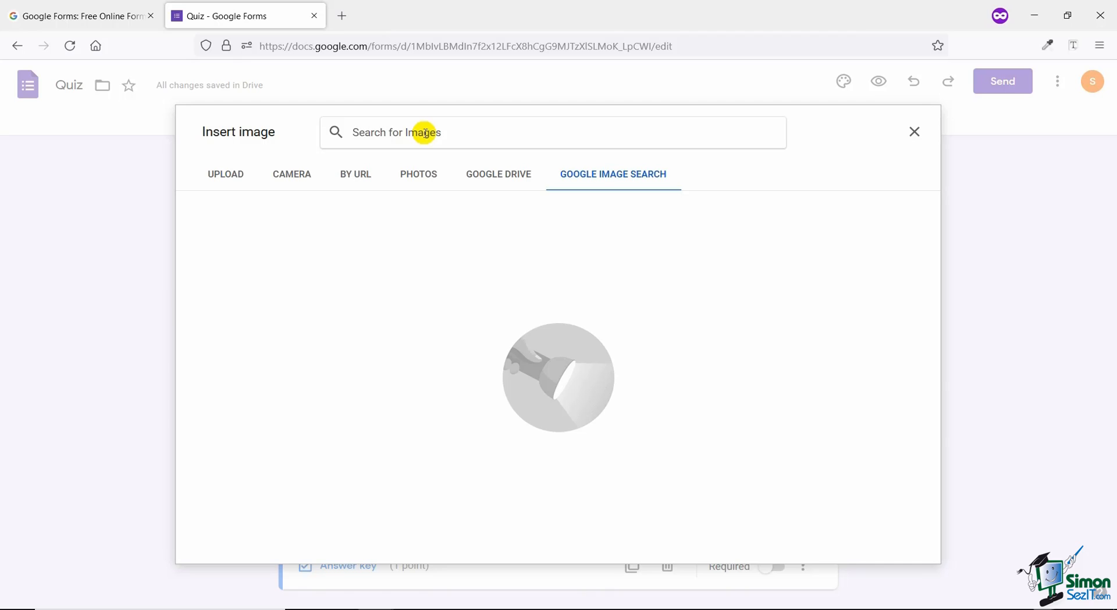
type("faceboo")
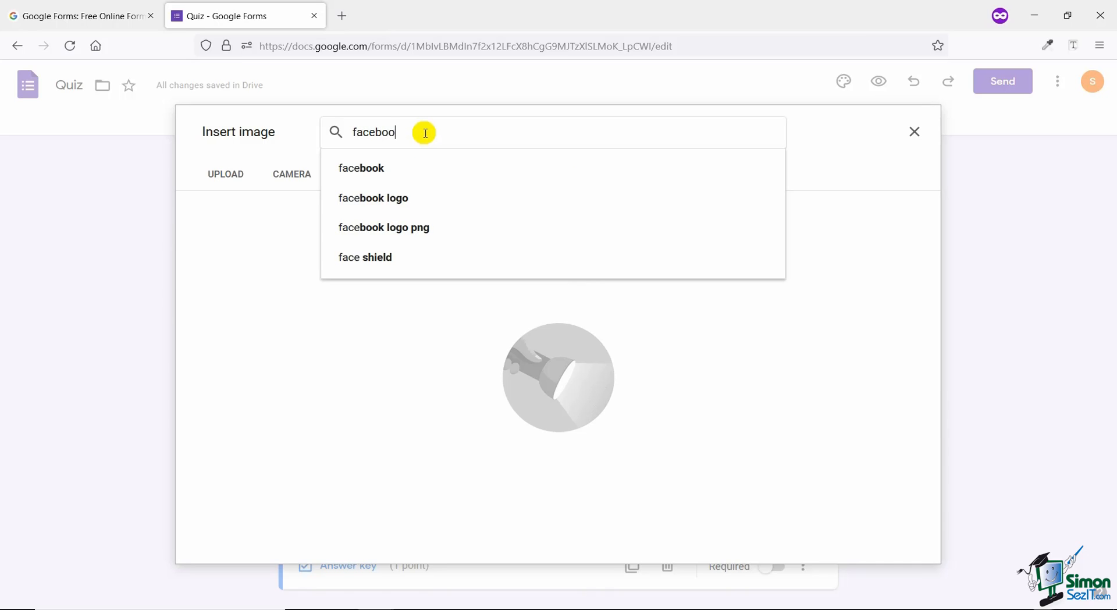
type("k")
key("Return")
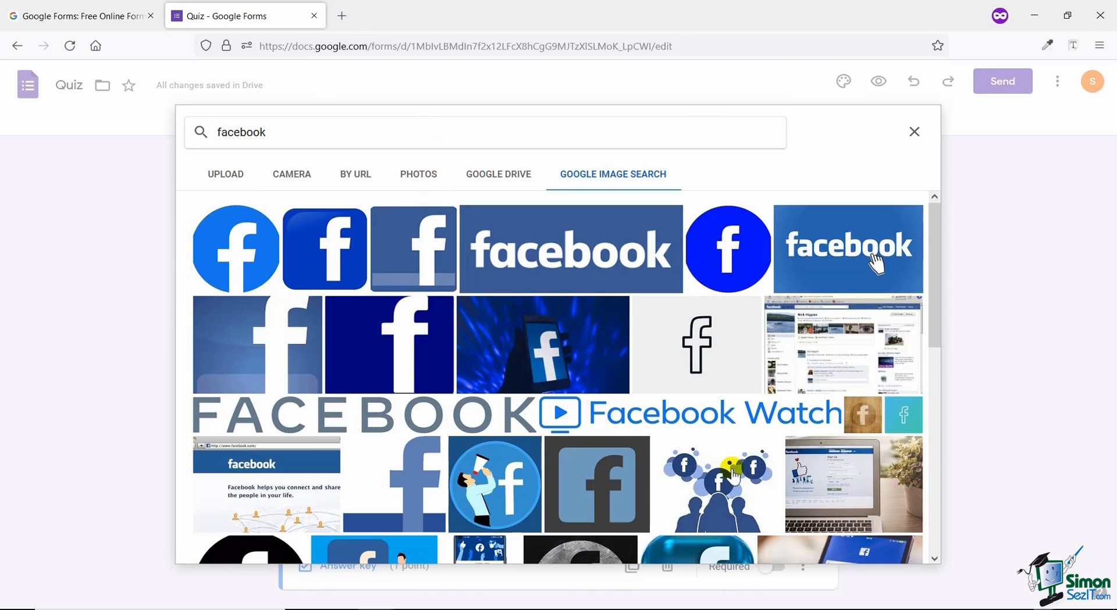
left_click(875, 263)
left_click(906, 544)
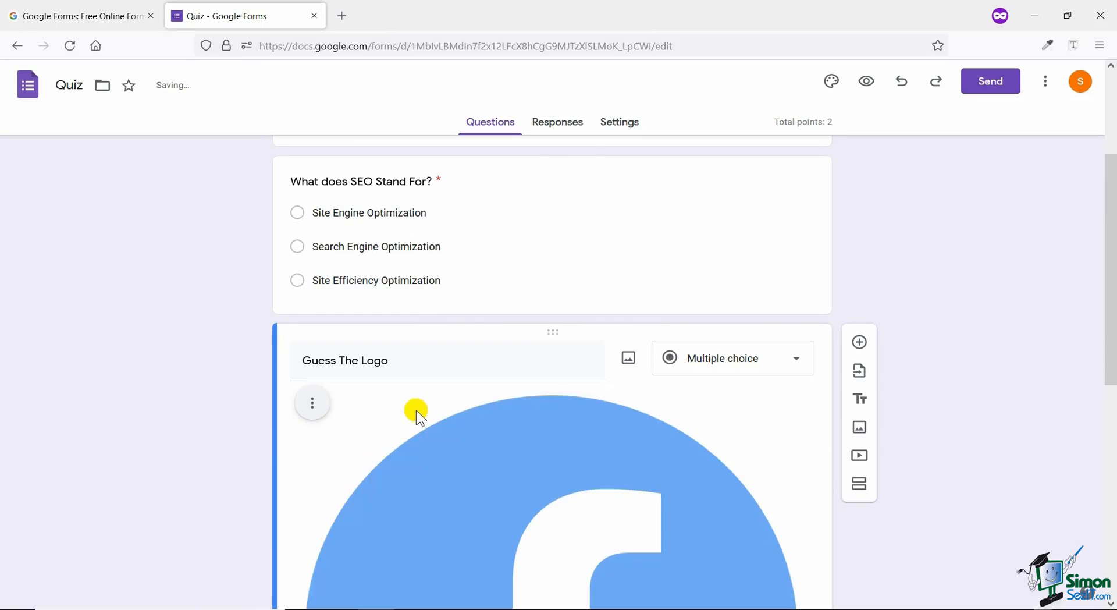
Give the "Guess The Logo" question three answer options: "Google", "Facebook" and "Gmail".
scroll(417, 410, "down", 3)
scroll(466, 390, "down", 1)
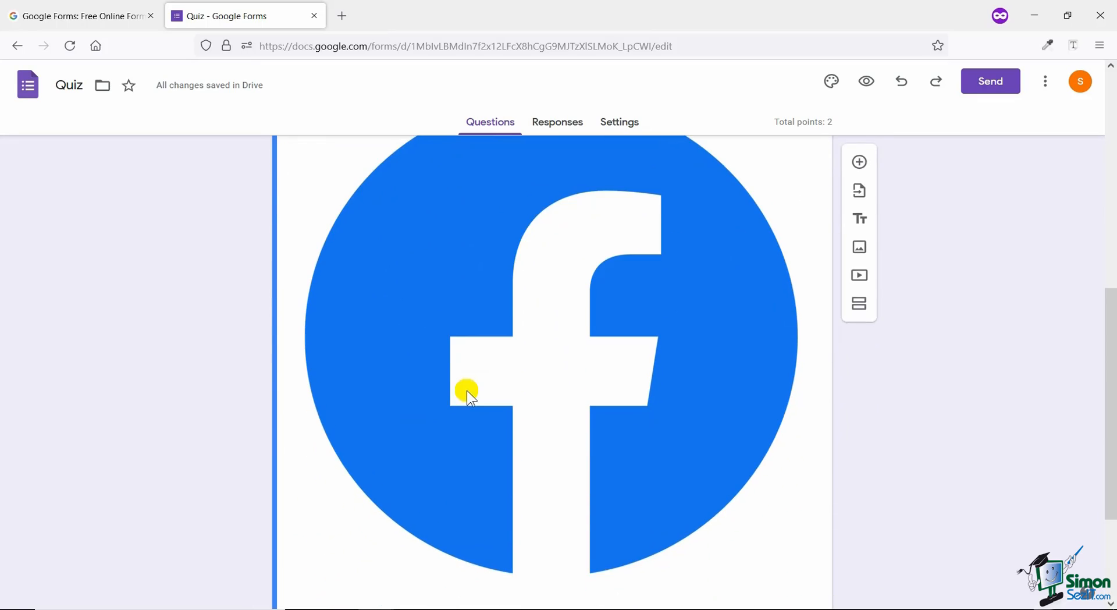
scroll(467, 390, "down", 3)
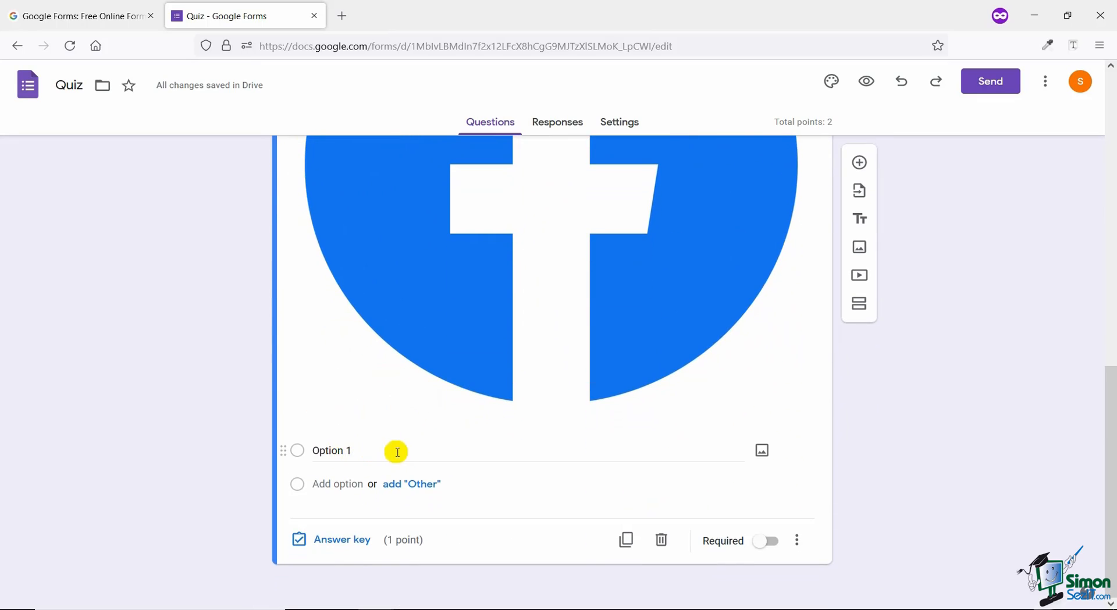
left_click(397, 452)
type("Google")
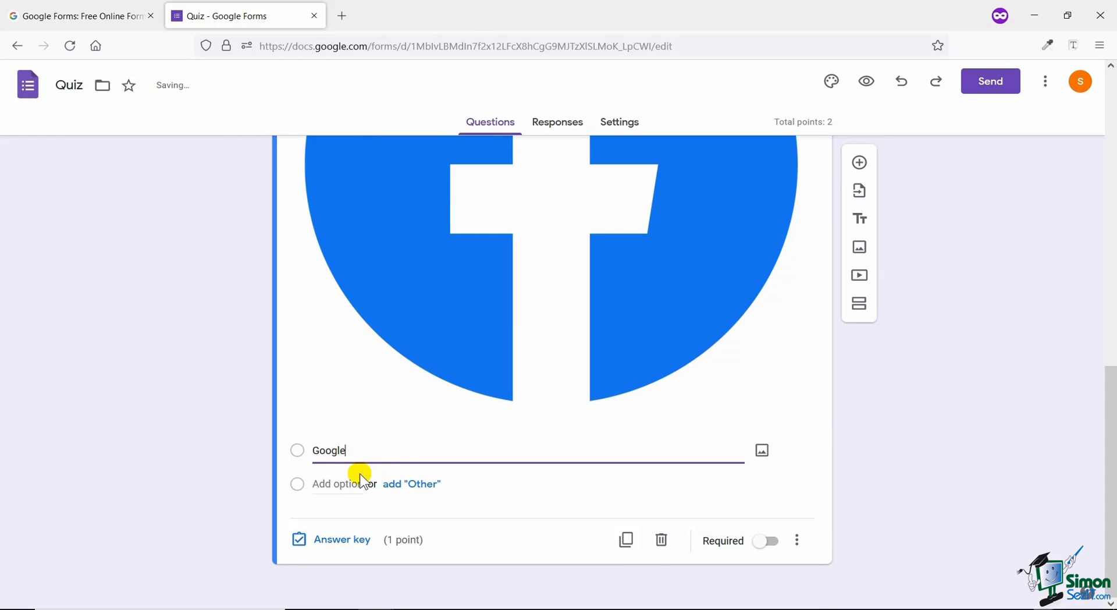
left_click(356, 477)
type("Facebook")
left_click(332, 518)
type("Gmail")
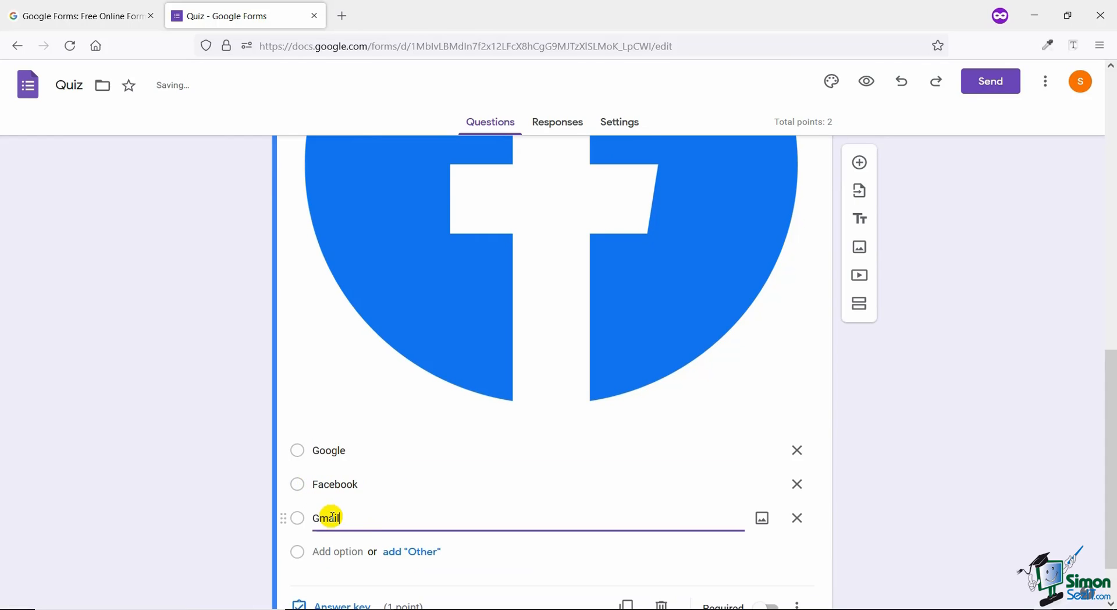
In the logo question's answer key, mark "Facebook" as the correct answer and set its value to 2 points.
scroll(843, 487, "down", 1)
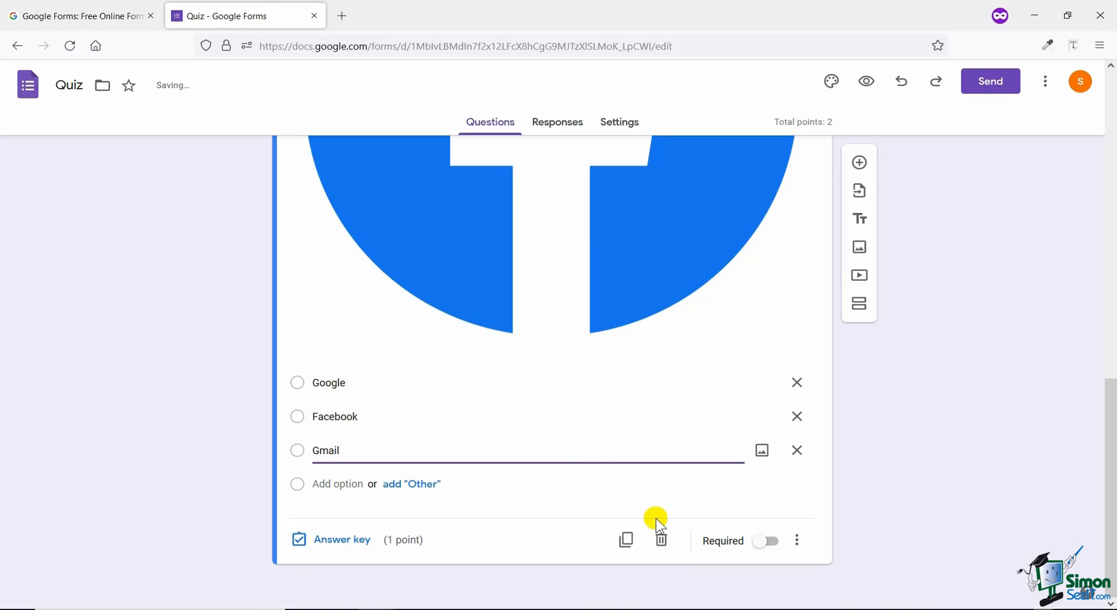
left_click(323, 541)
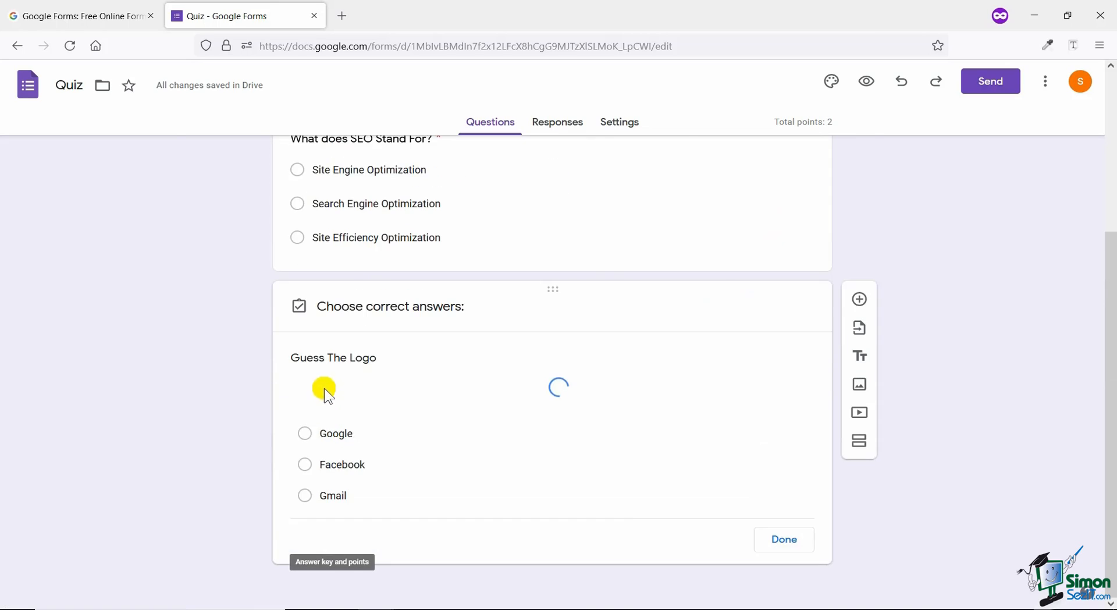
scroll(355, 466, "down", 2)
left_click(349, 540)
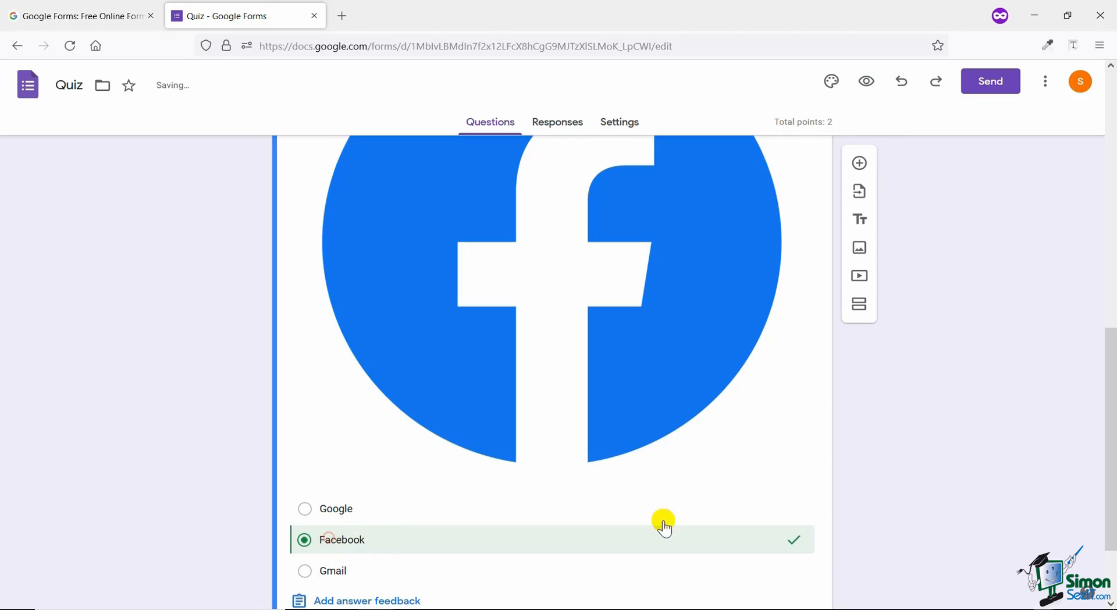
scroll(665, 527, "down", 2)
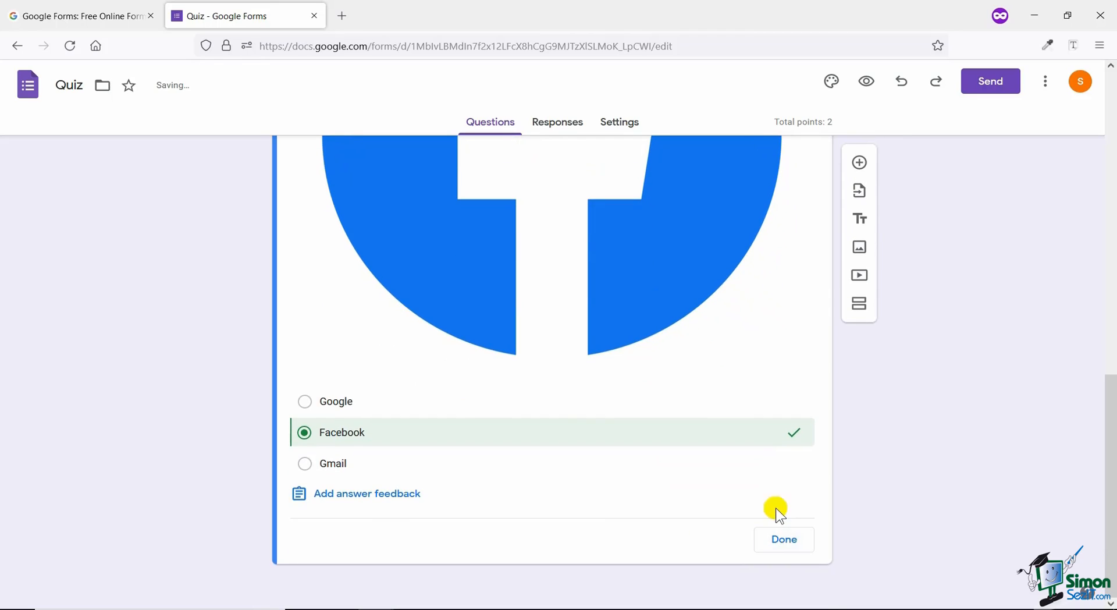
scroll(658, 402, "up", 7)
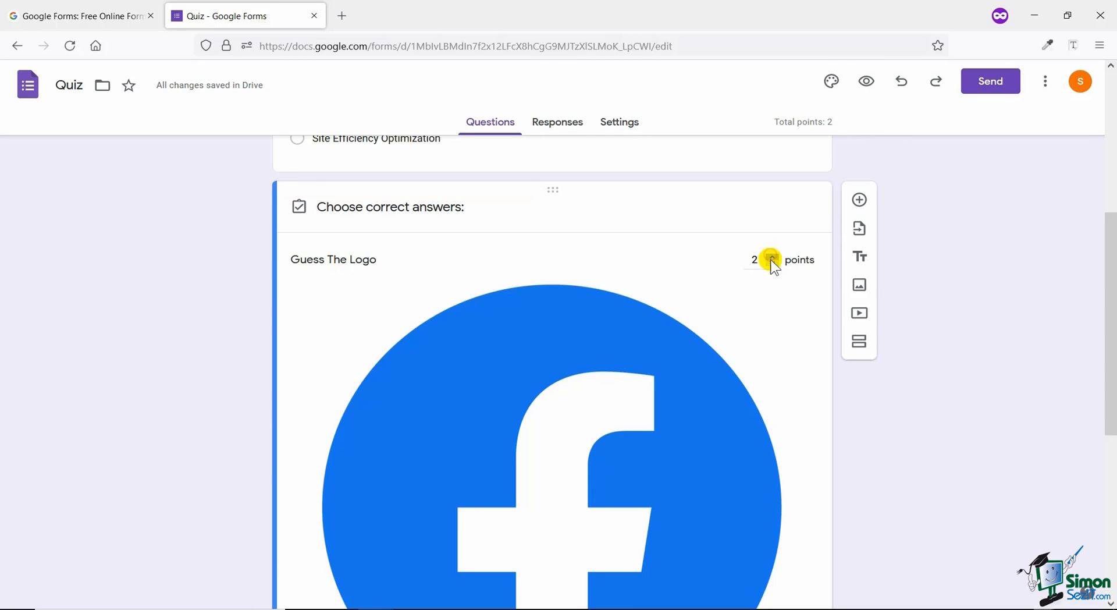
left_click(770, 259)
scroll(779, 296, "down", 7)
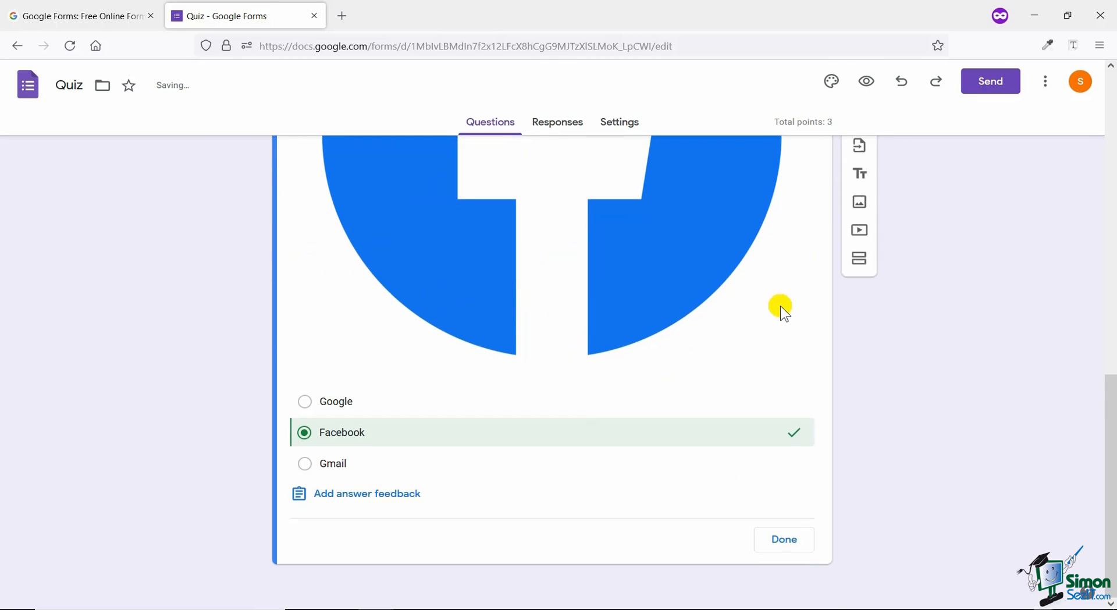
left_click(784, 538)
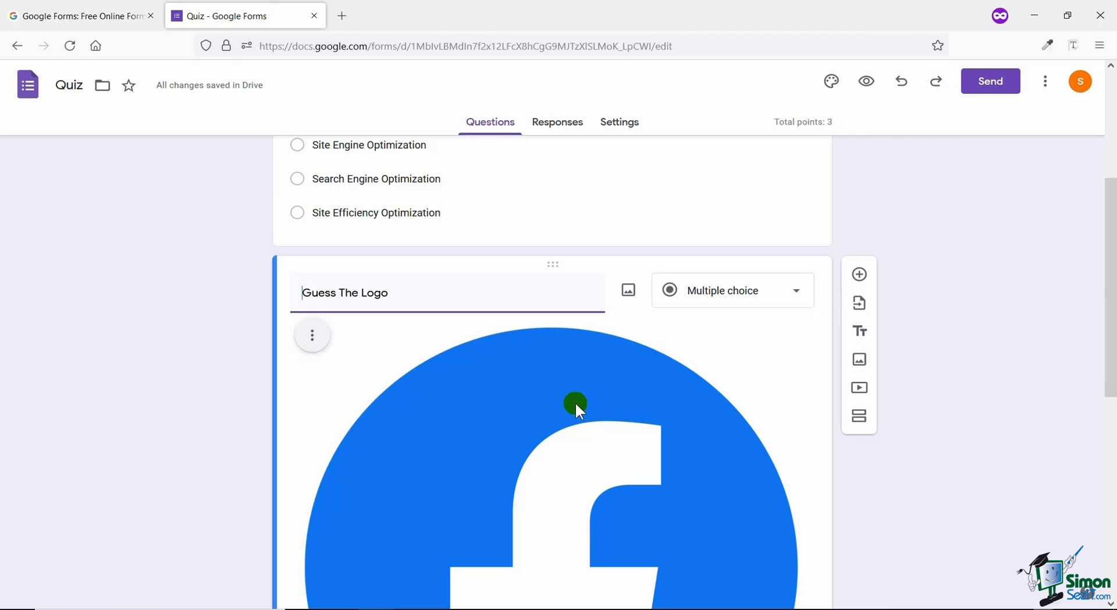
Add a third question of type Checkboxes with the text "Select Any Two Mata Products".
scroll(575, 403, "down", 10)
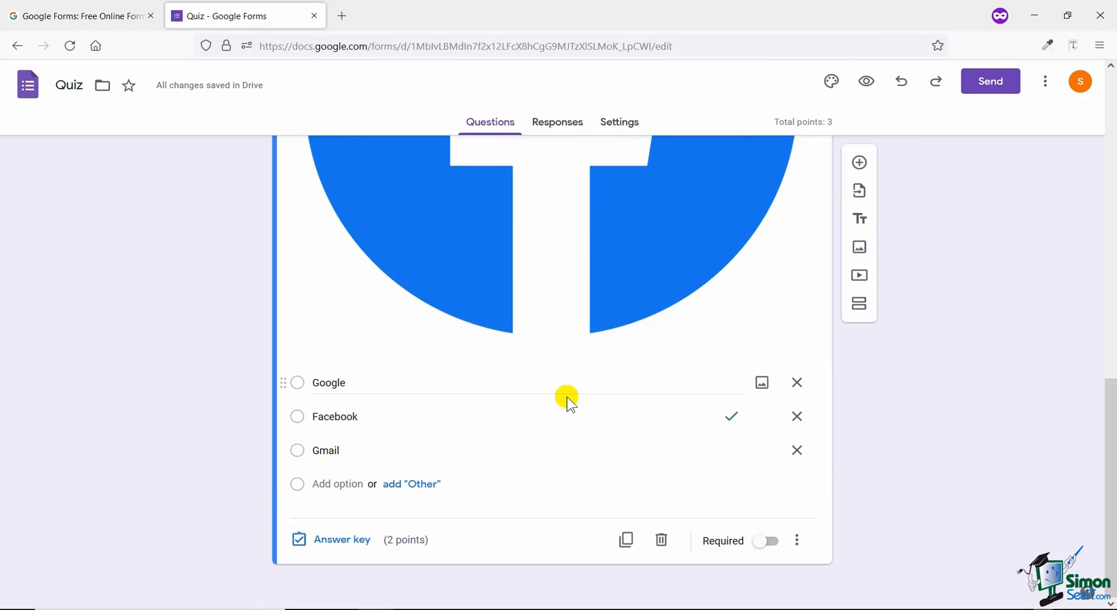
left_click(860, 163)
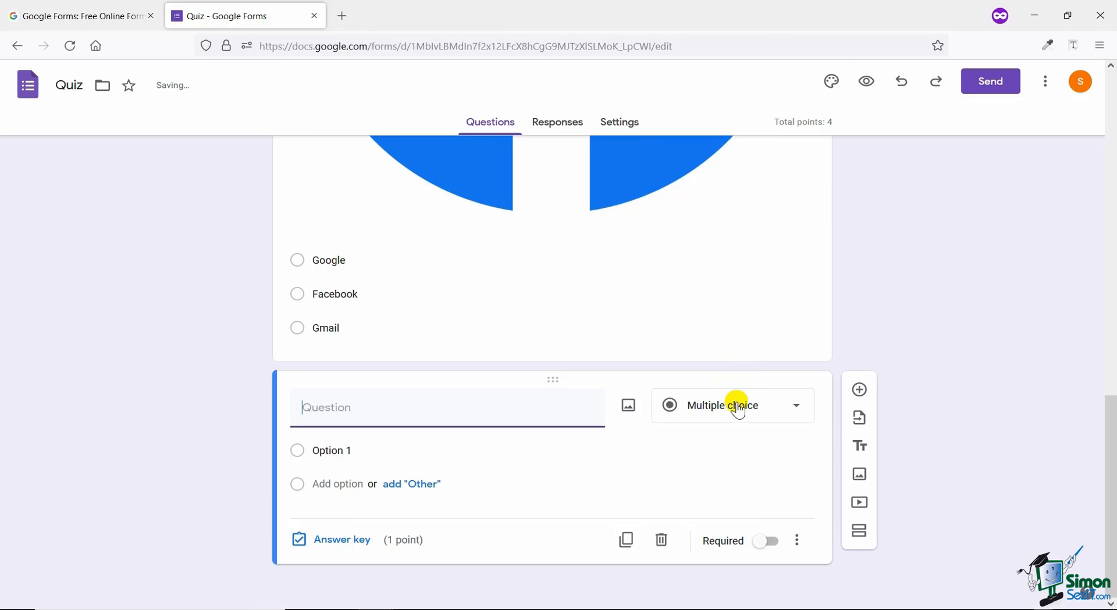
left_click(738, 409)
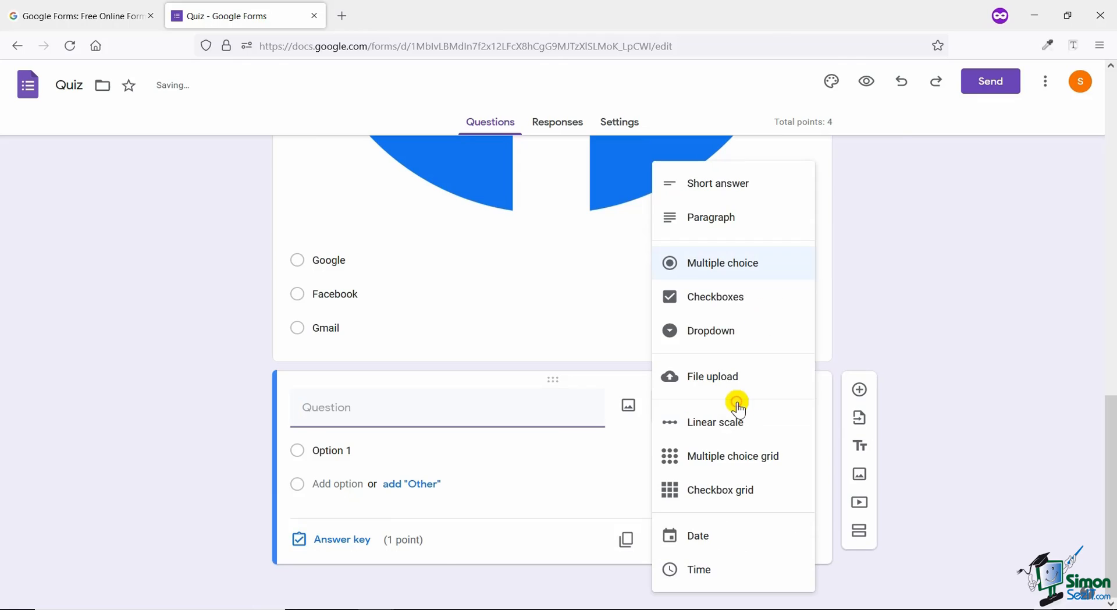
left_click(740, 298)
left_click(496, 412)
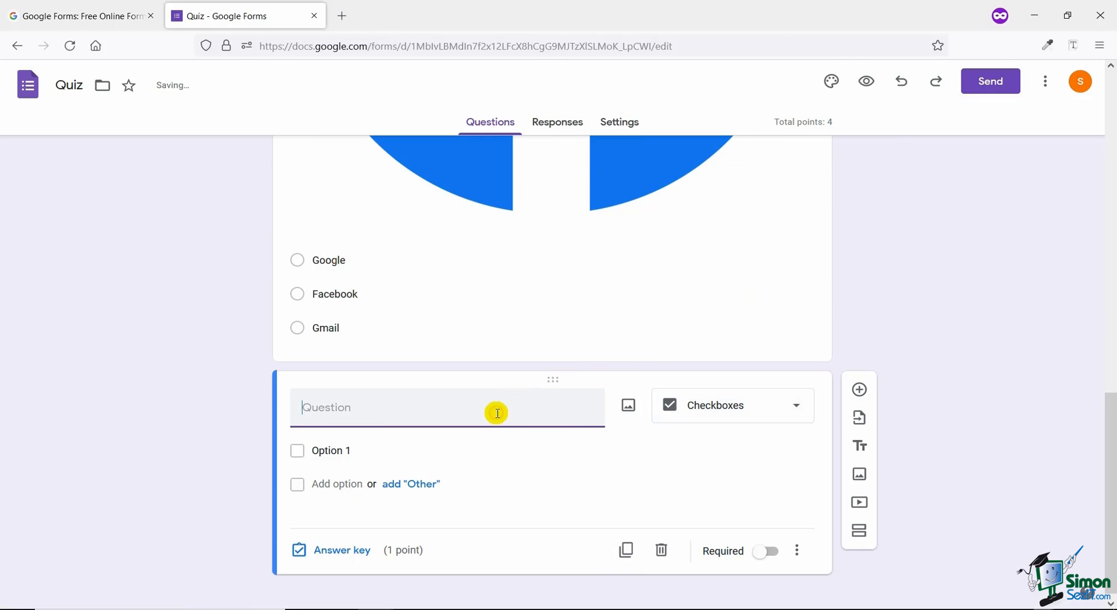
type("Se")
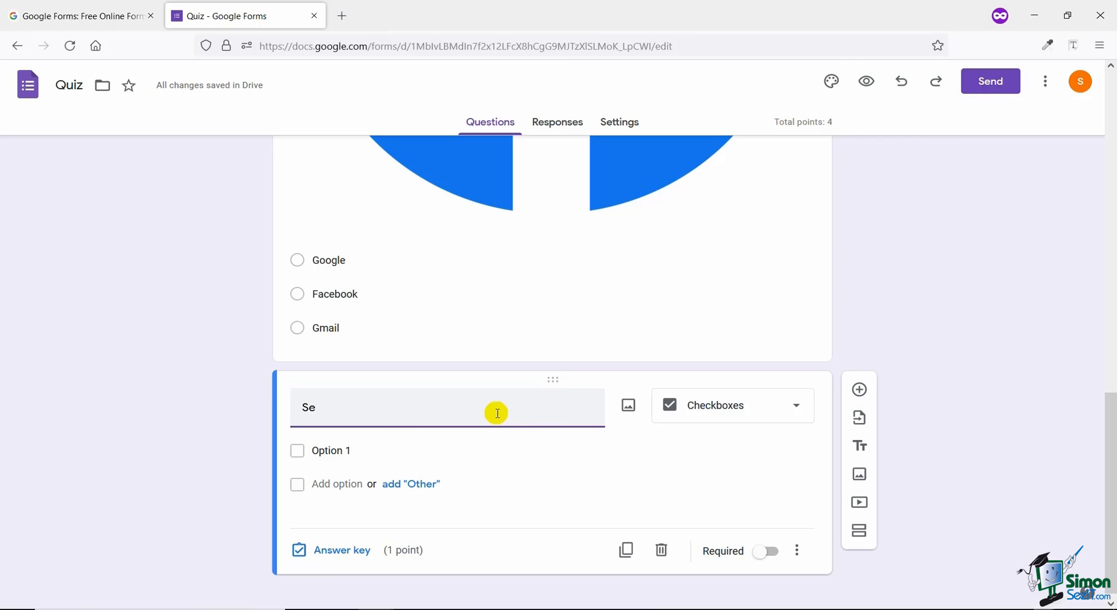
type("lect Any ")
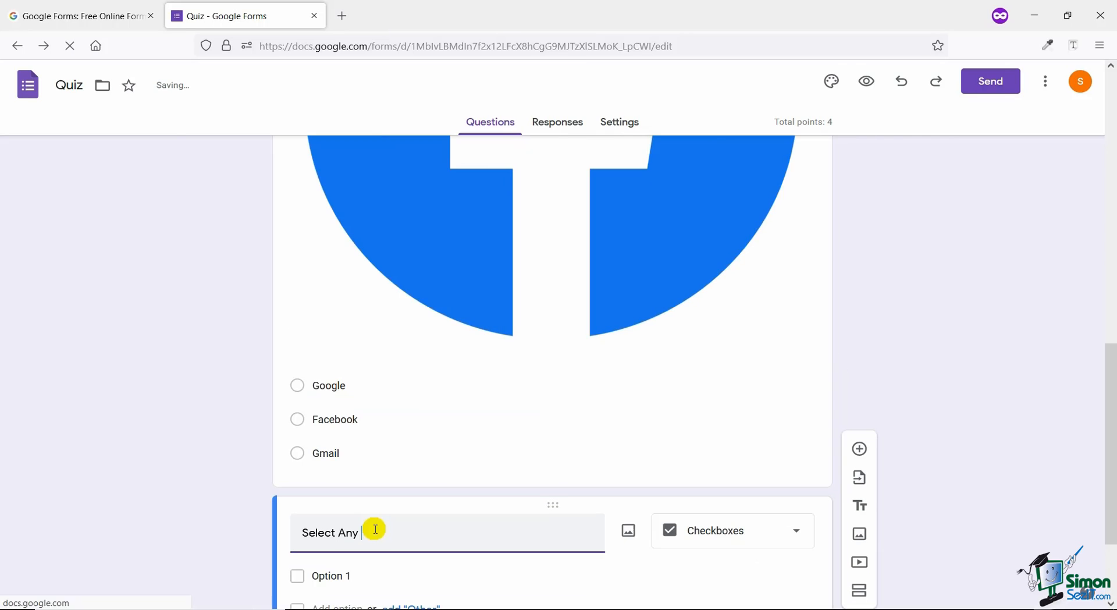
type("Two Mata Platform Inc. Products")
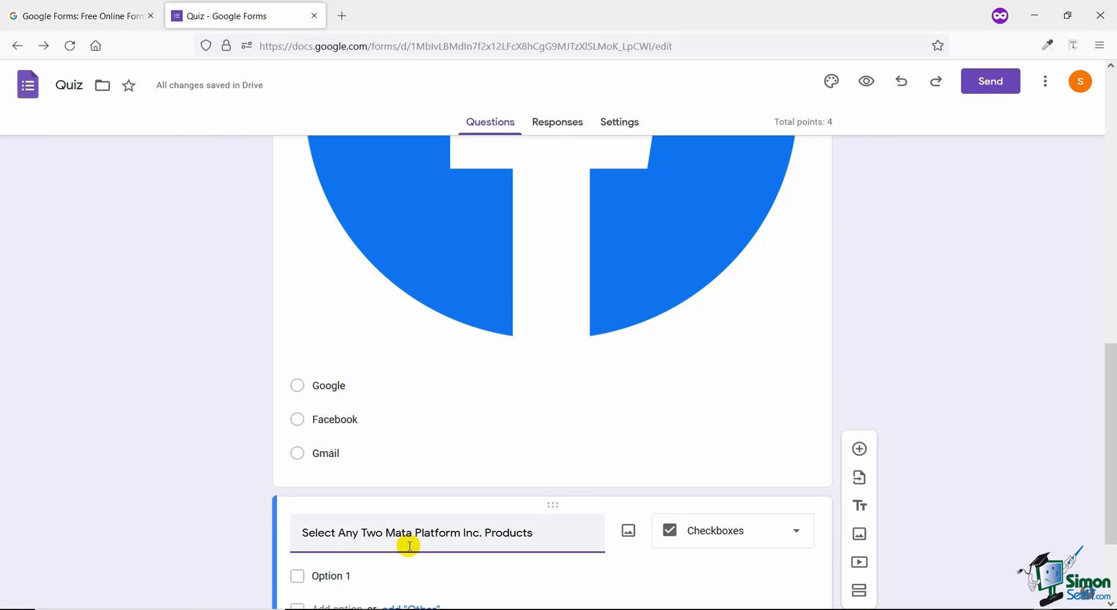
left_click_drag(464, 527, 414, 533)
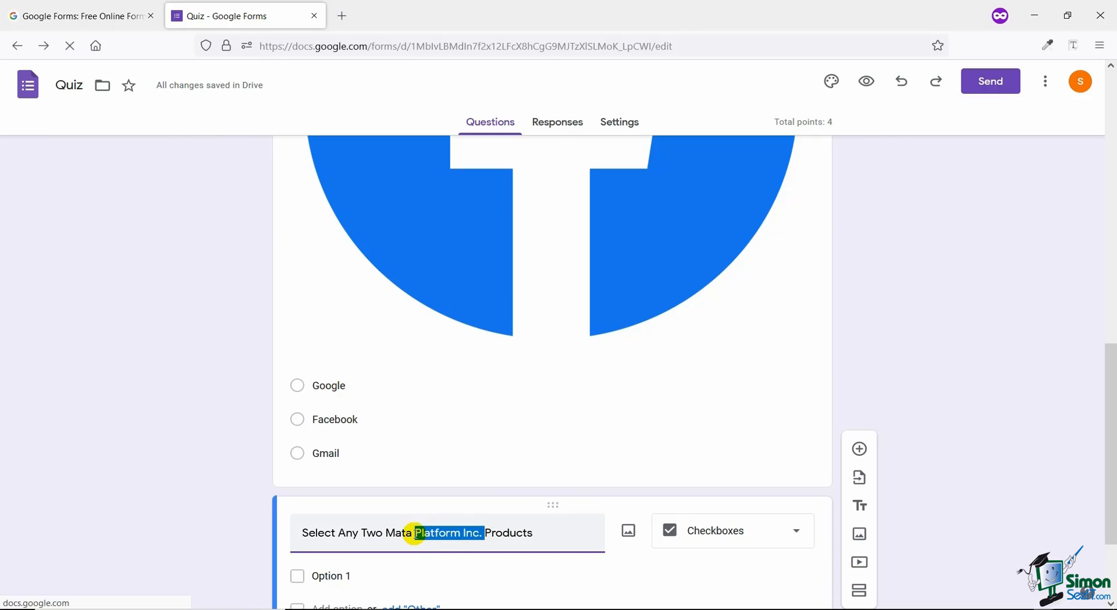
key("BackSpace")
Give the checkbox question four answer options: "Facebook", "Gmail", "Youtube" and "Instagram".
left_click(392, 574)
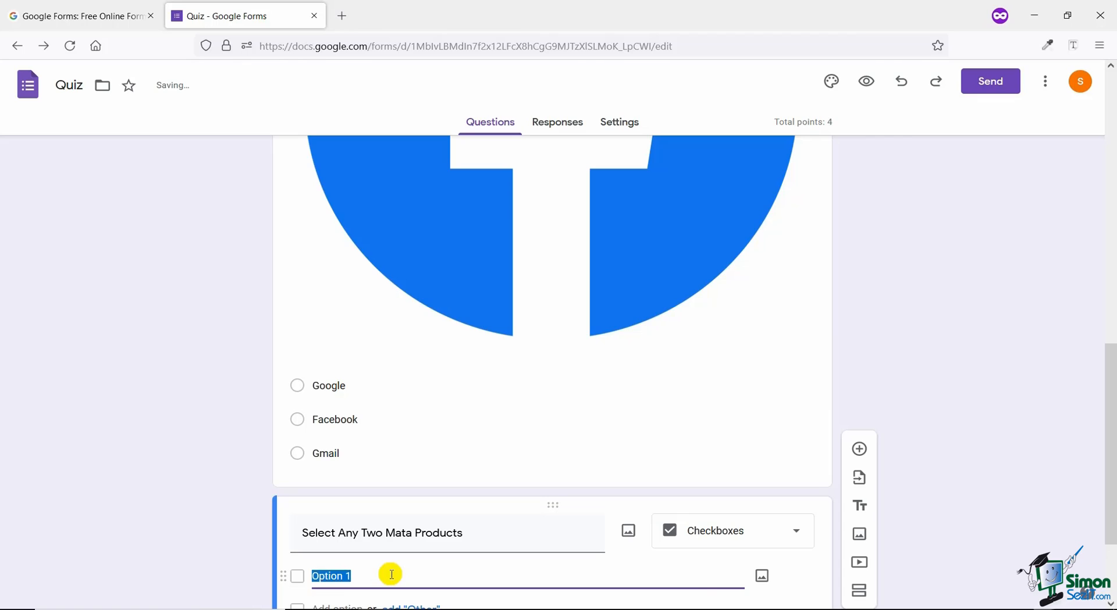
type("Facebook")
key("Return")
type("Gmail")
key("Return")
type("Youtube")
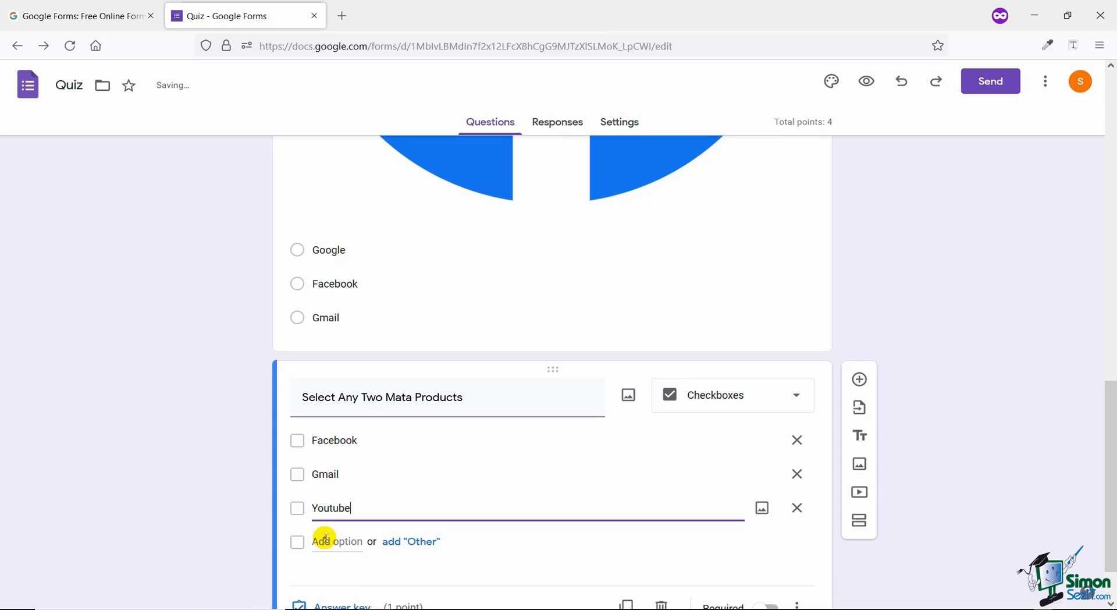
key("Return")
type("Instagram")
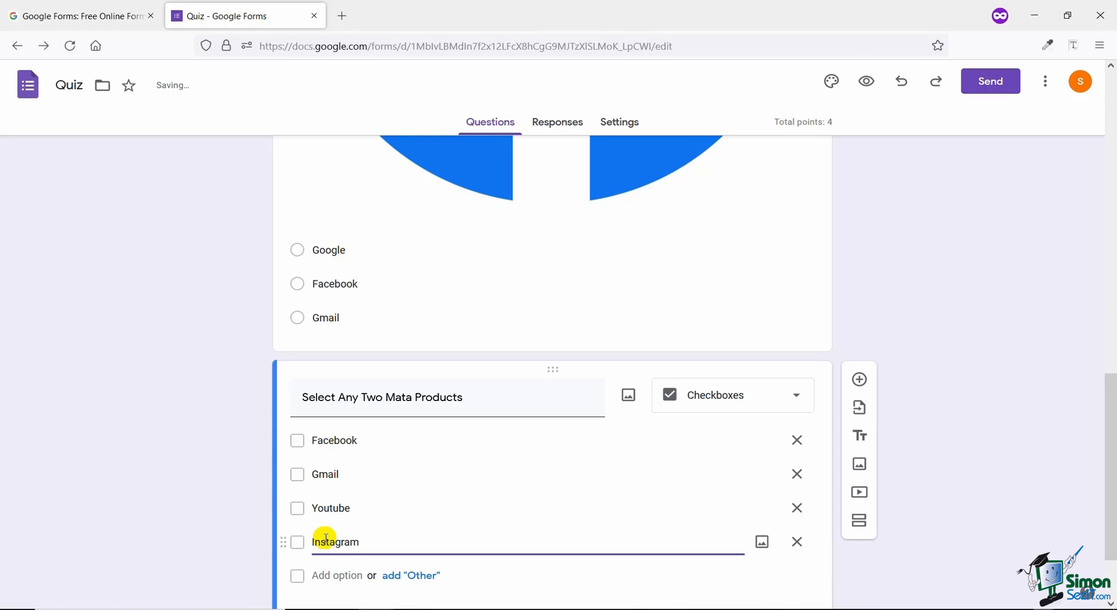
Mark "Facebook" and "Instagram" as correct in the checkbox question's answer key, and make the question required.
scroll(454, 508, "down", 2)
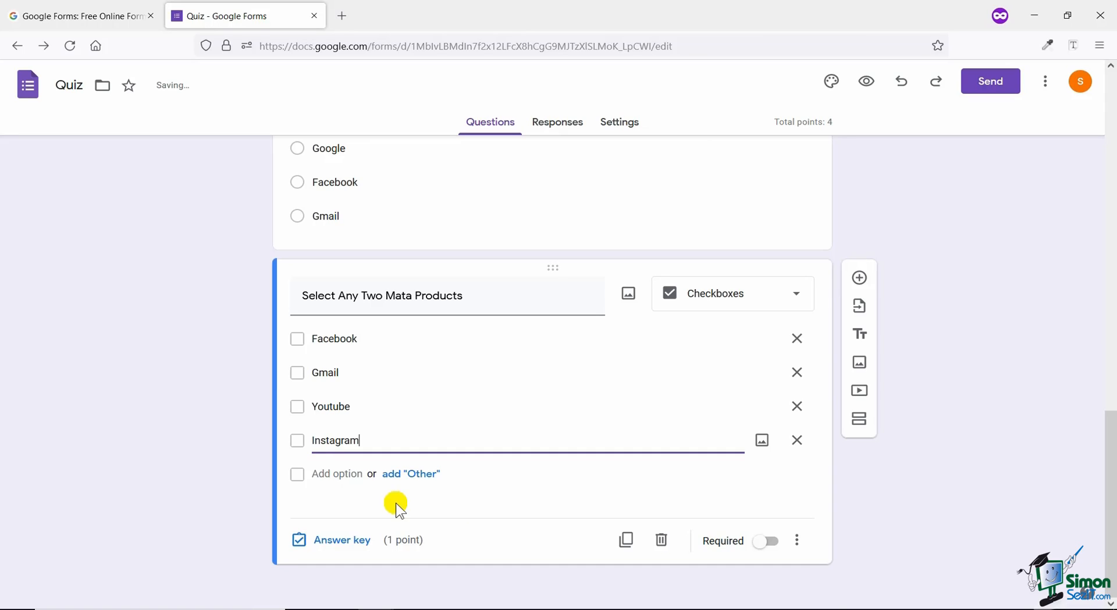
left_click(338, 539)
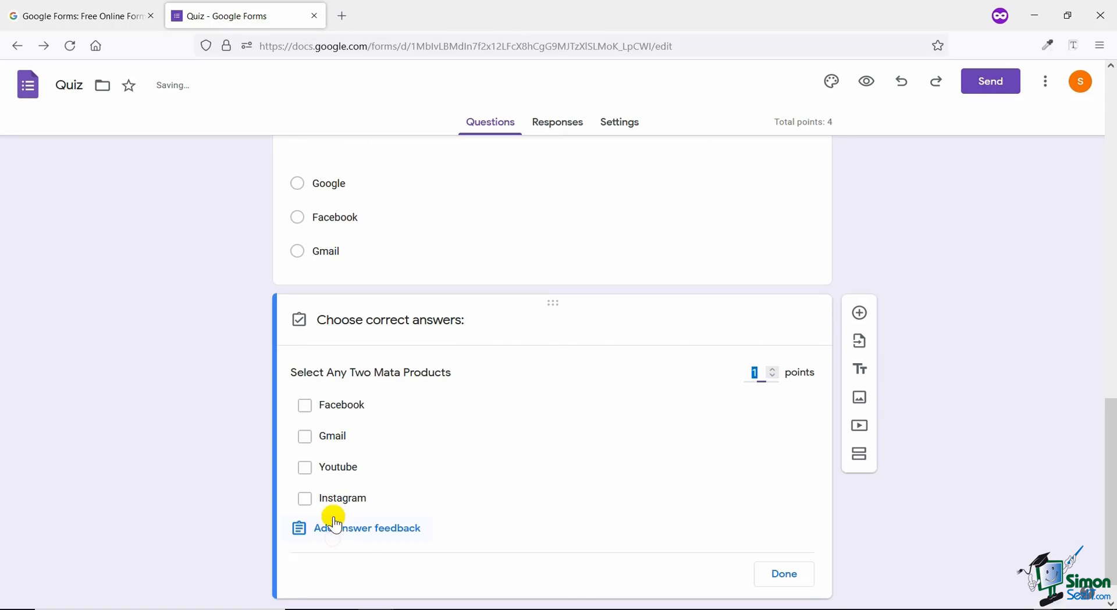
left_click(314, 403)
left_click(304, 499)
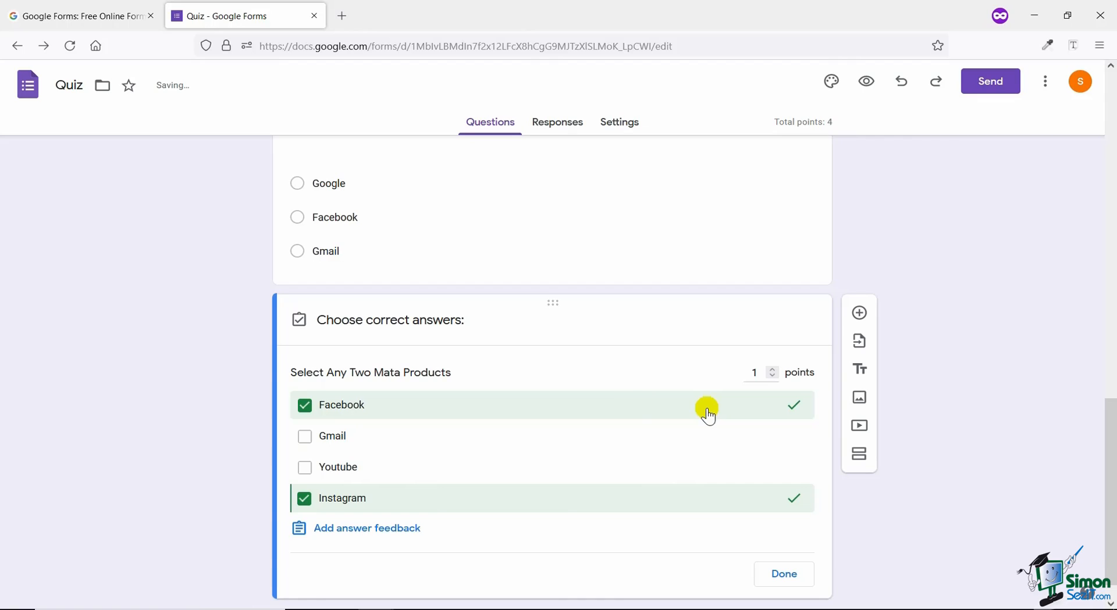
left_click(786, 573)
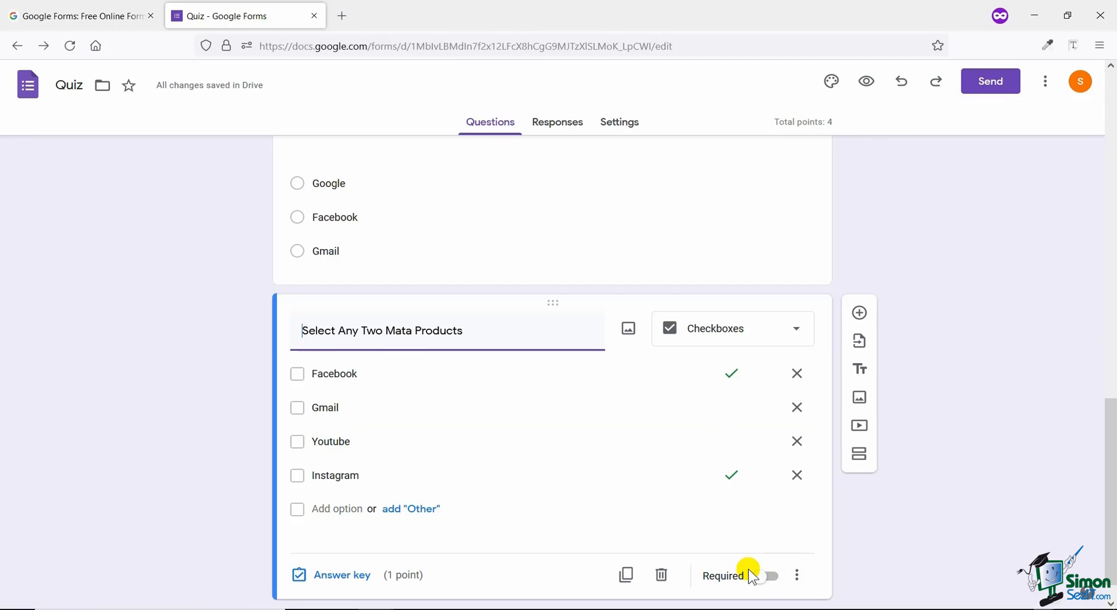
left_click(753, 576)
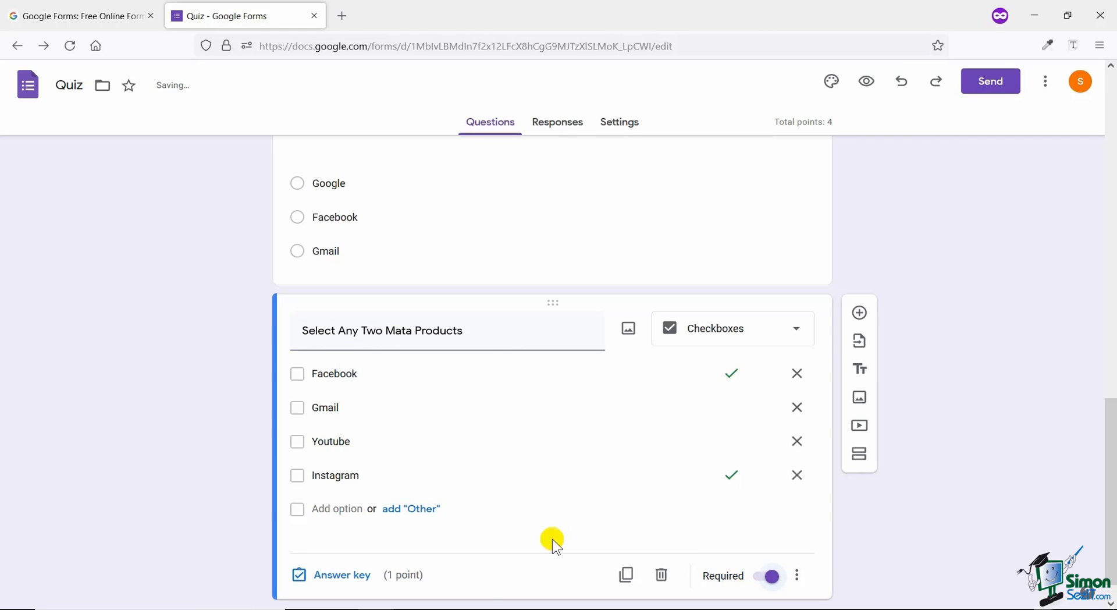
Add a fourth question with the text "Google Was Founded In Which Year?" and set its type to Short answer.
scroll(484, 582, "down", 1)
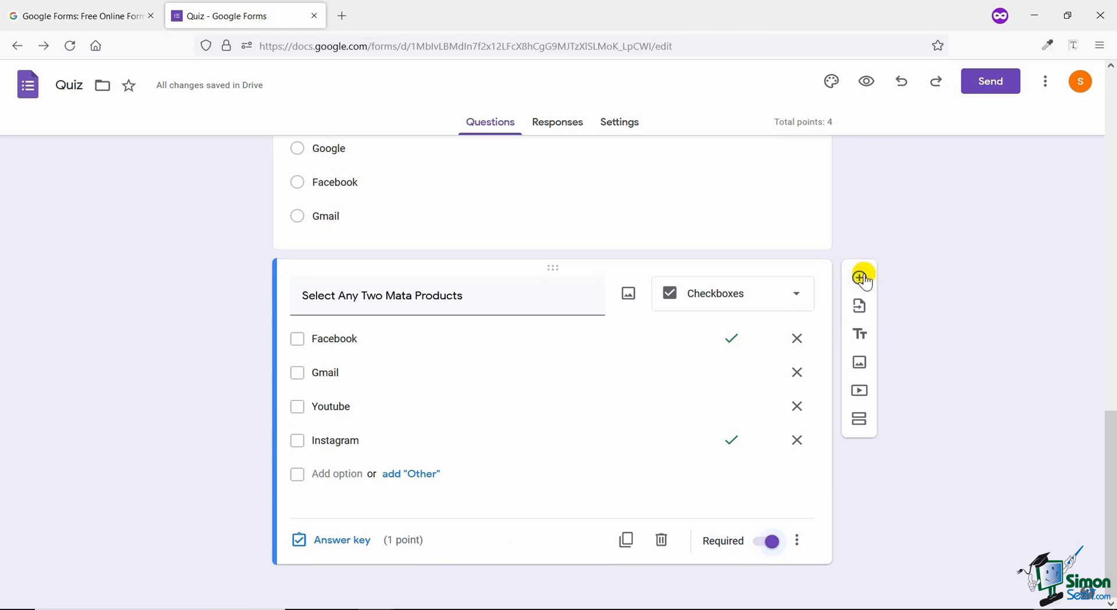
left_click(861, 278)
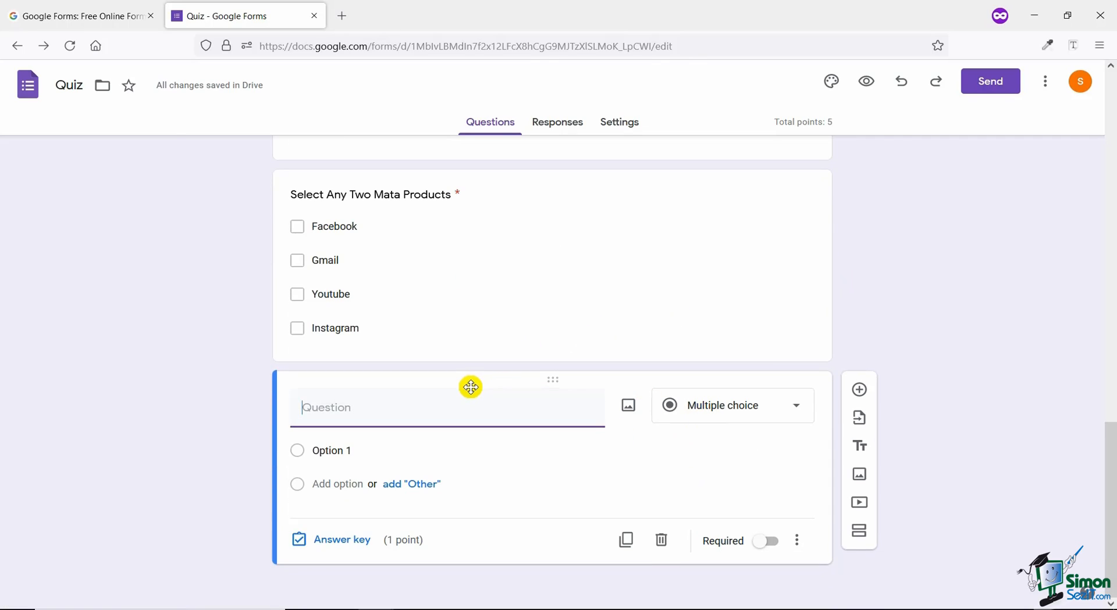
type("Google Was Founded In Which Year")
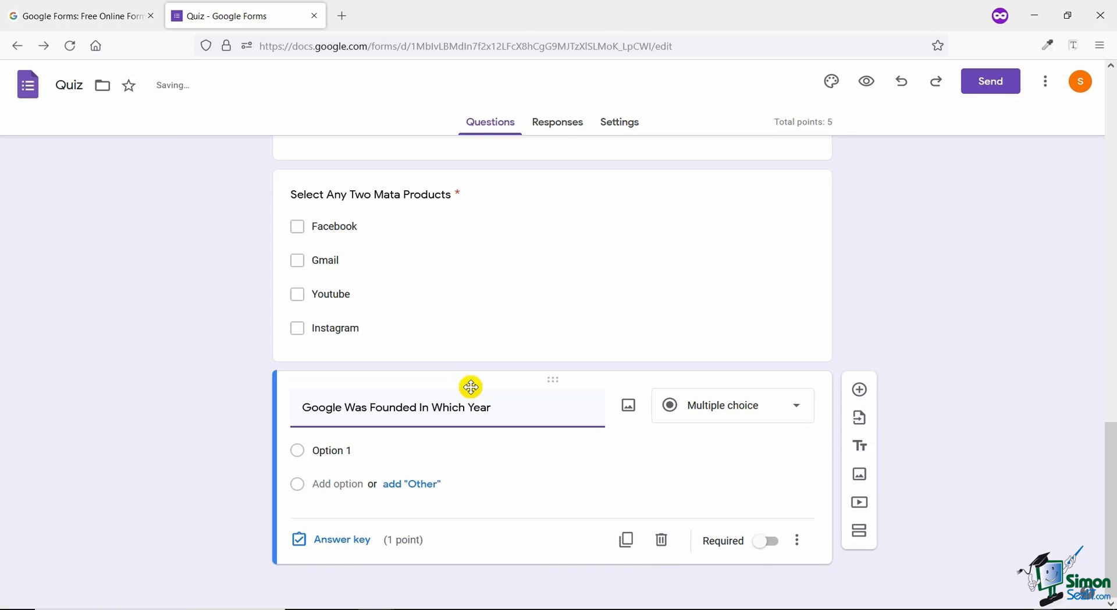
type("?")
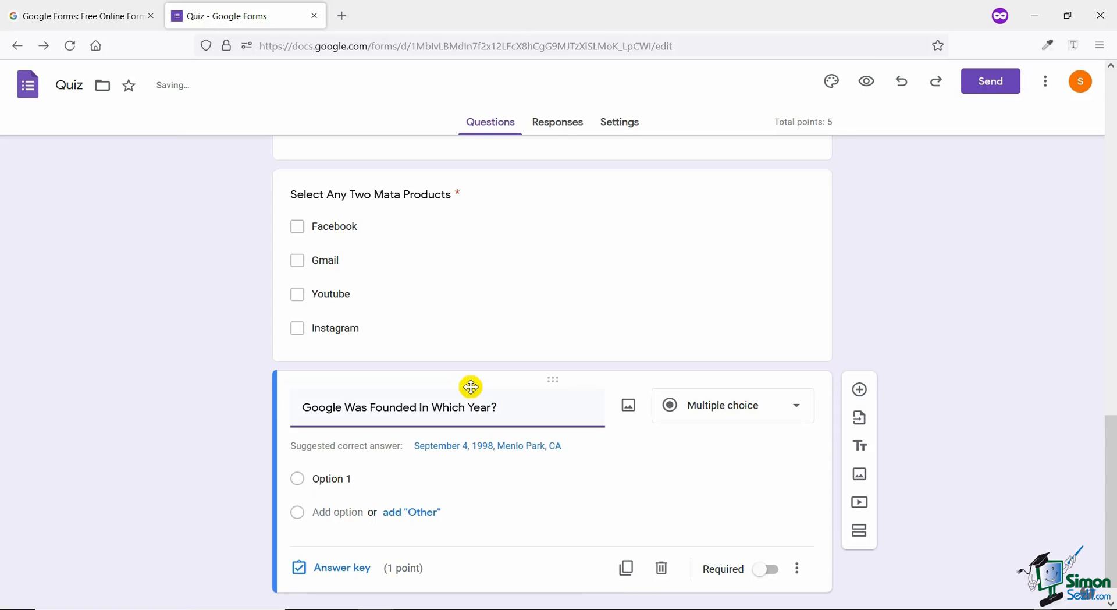
left_click(715, 407)
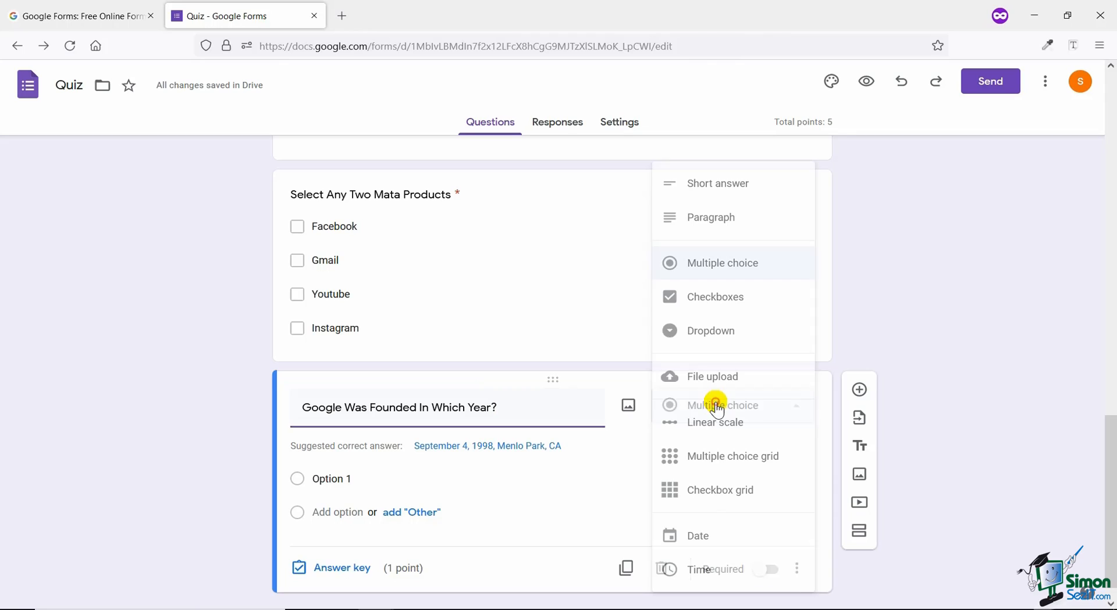
left_click(730, 183)
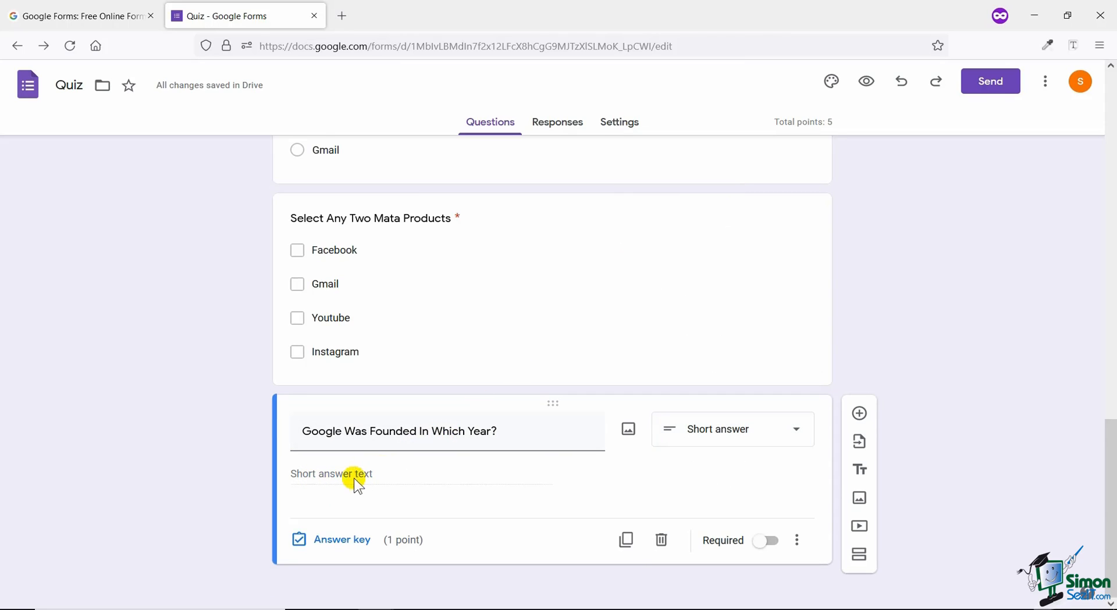
In the Google founding question's answer key, enter "1998" as the correct answer and mark all other answers incorrect.
left_click(342, 539)
left_click(344, 503)
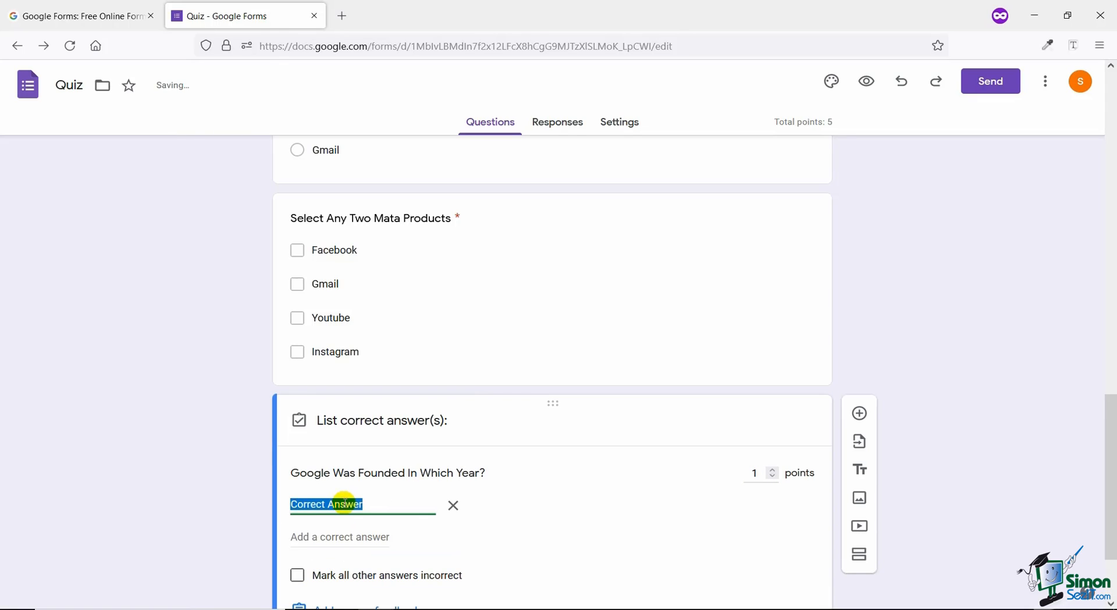
type("1998")
scroll(581, 511, "down", 2)
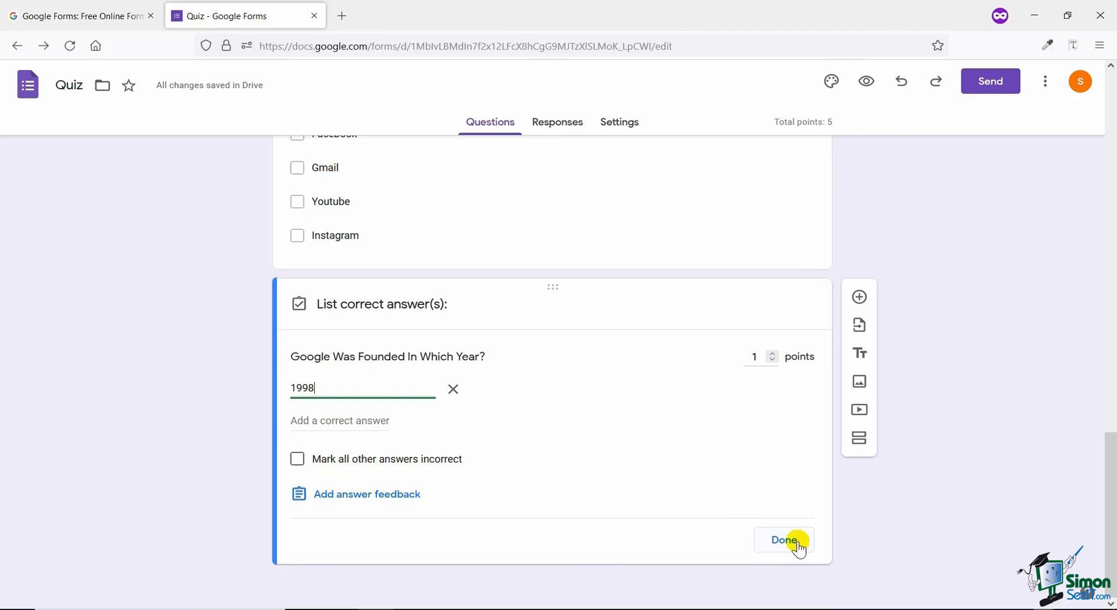
left_click(348, 459)
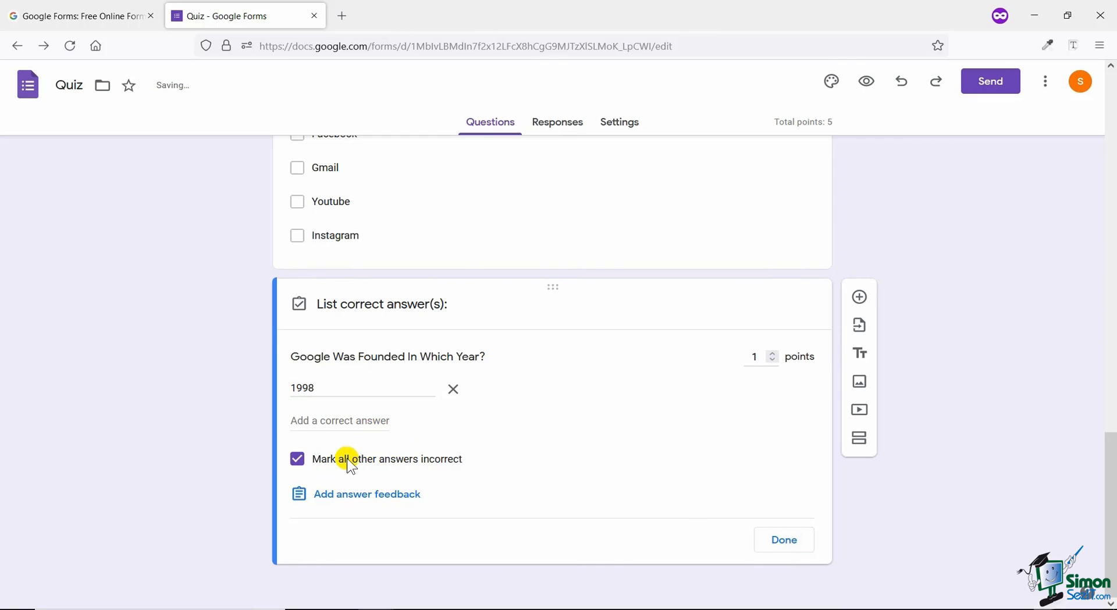
left_click(797, 551)
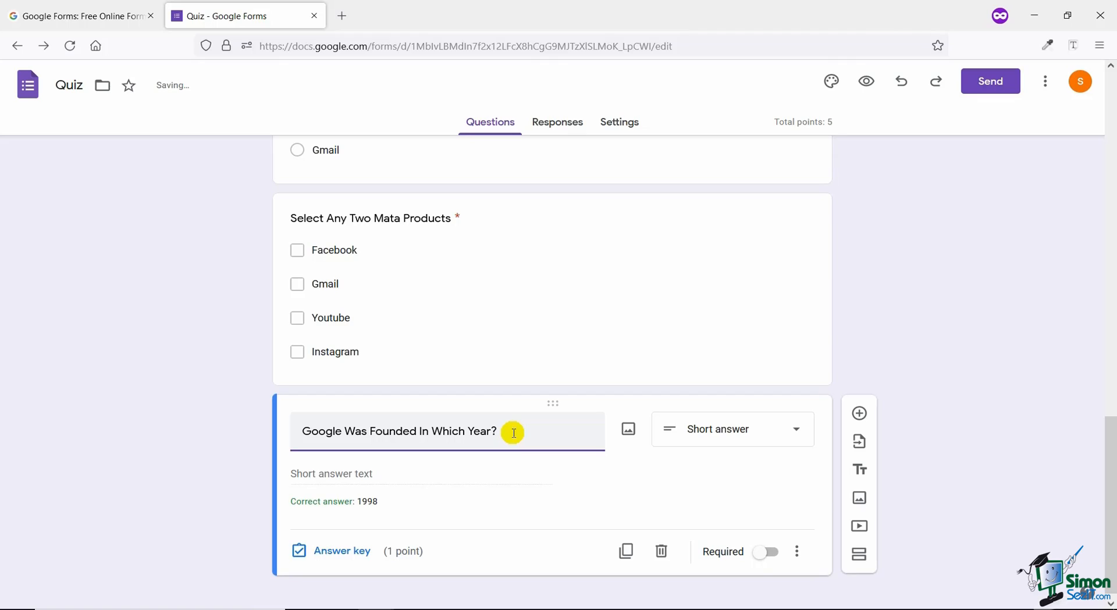
Append the answer format "(YYYY)" to the end of the Google founding year question text.
type("YYYY)")
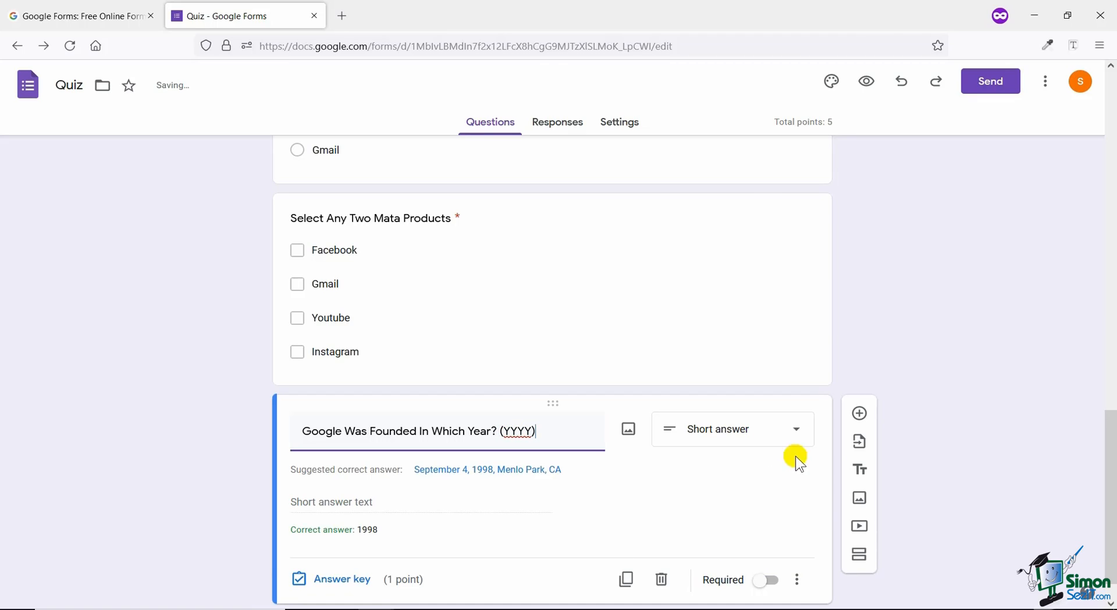
left_click(972, 472)
scroll(675, 466, "down", 1)
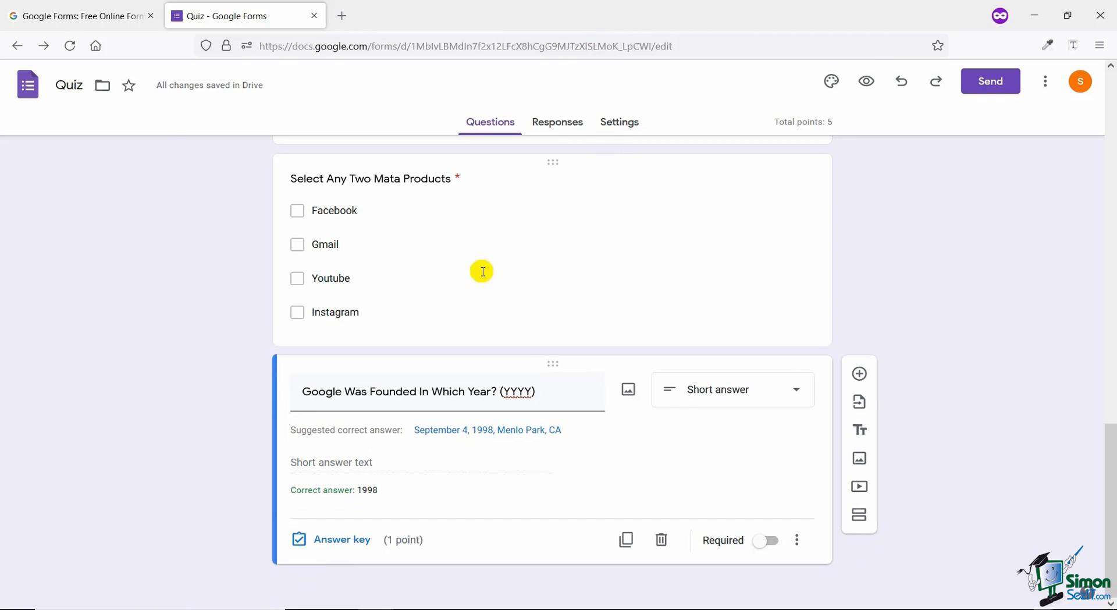
Style the form's theme with the red-orange theme color, the darkest matching background tint and the Playful font style.
scroll(649, 322, "up", 6)
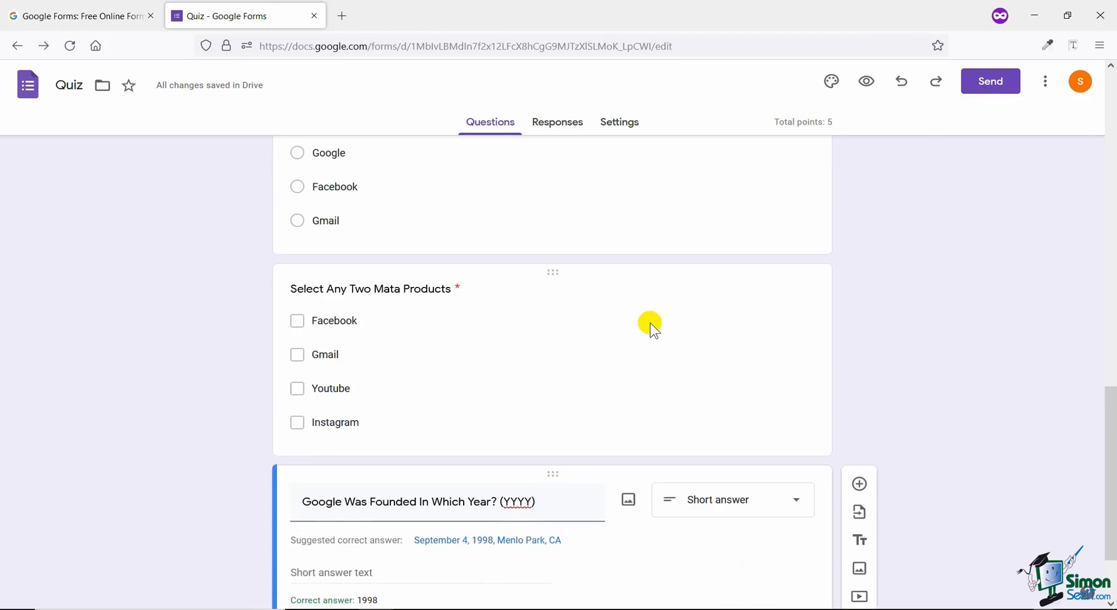
scroll(649, 322, "up", 10)
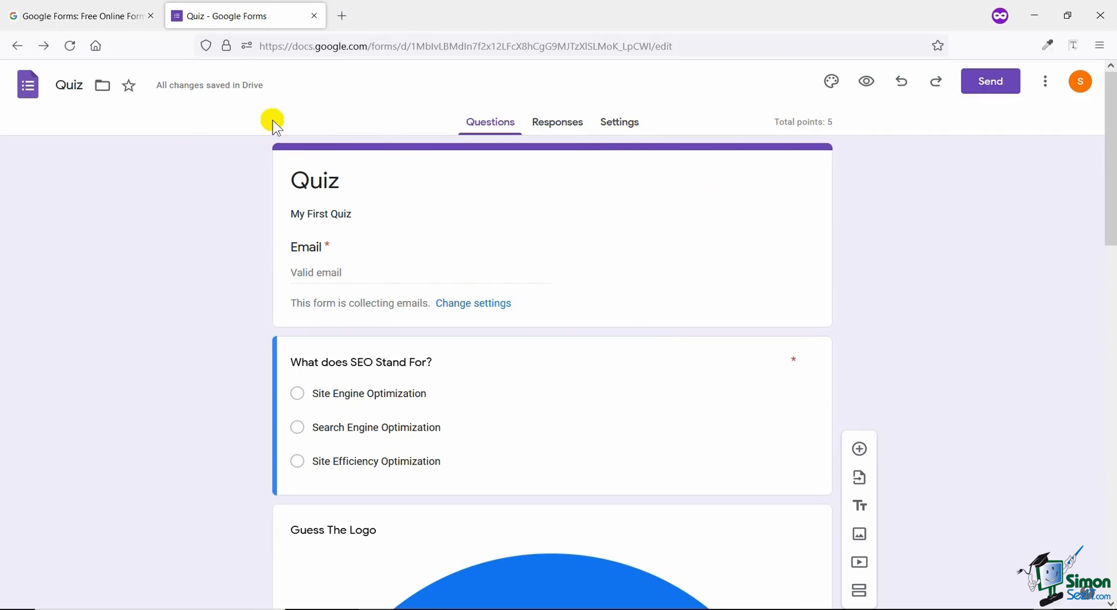
left_click(831, 82)
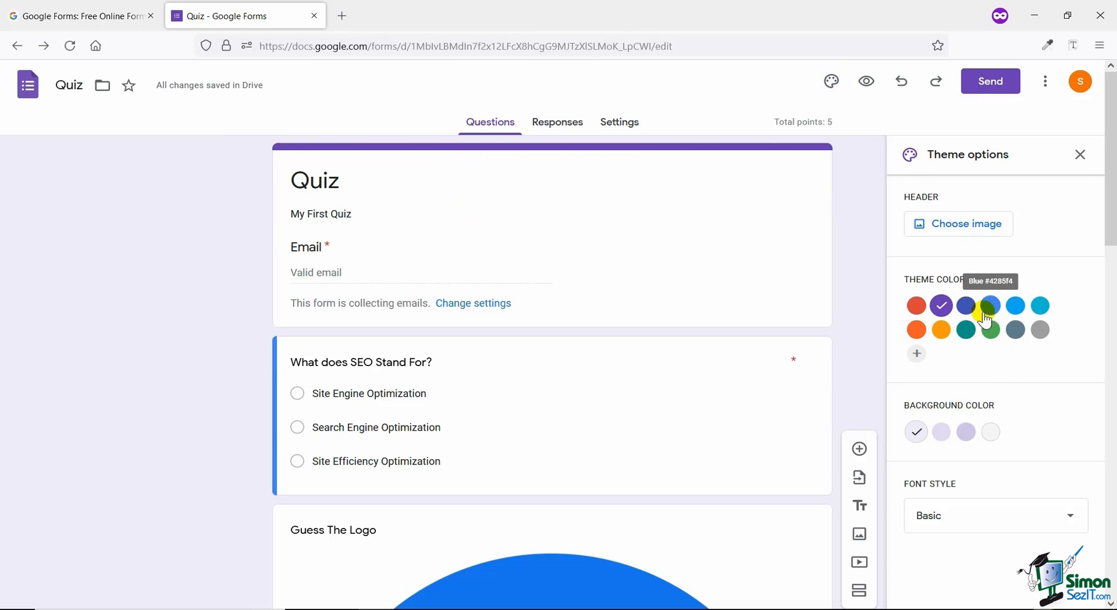
left_click(916, 329)
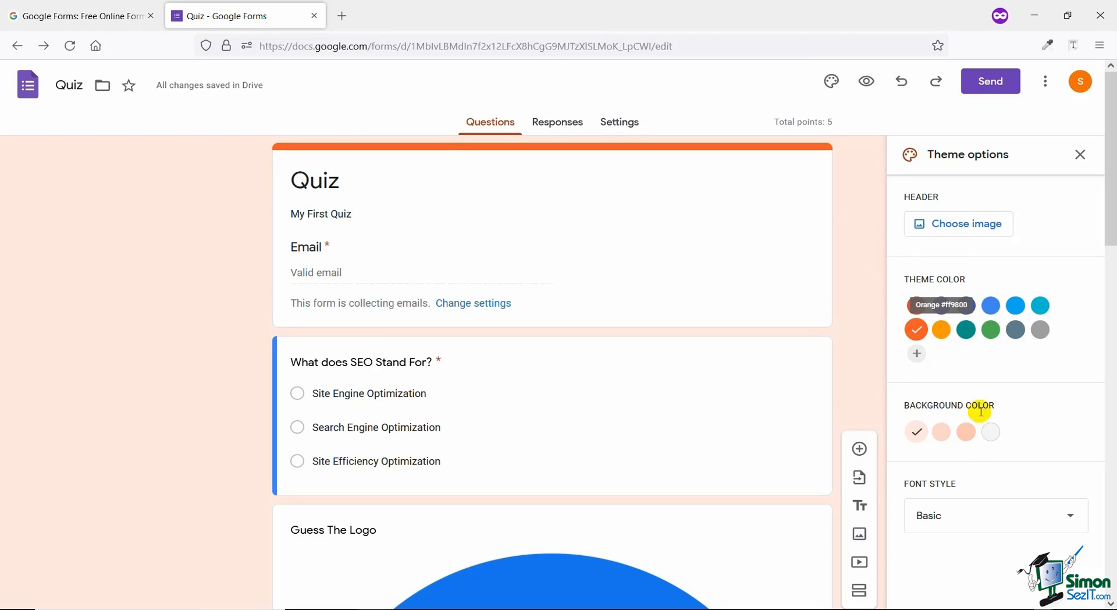
left_click(966, 434)
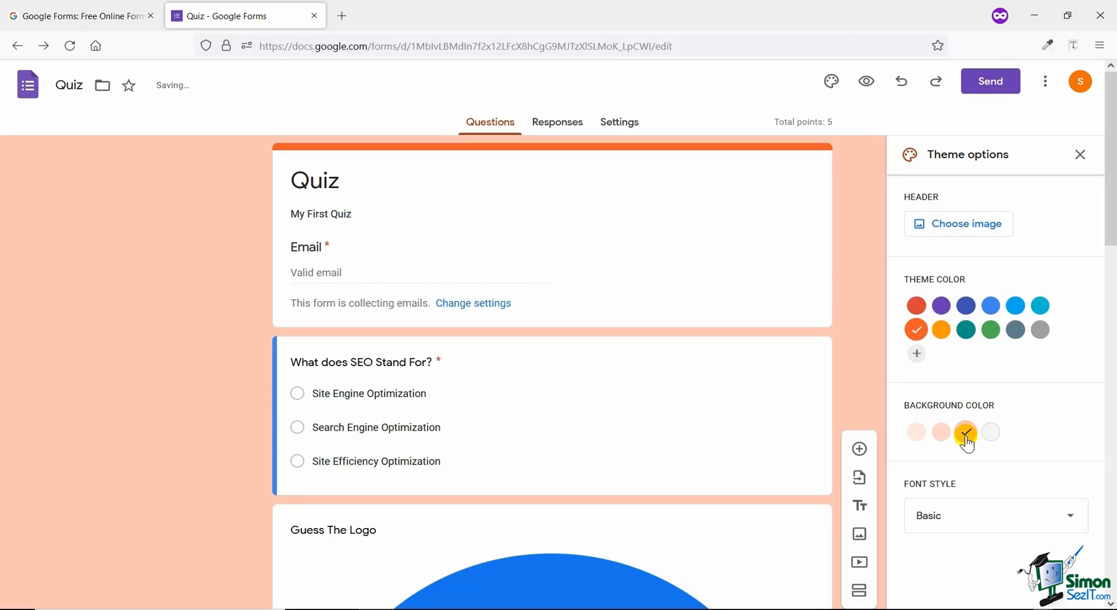
left_click(961, 526)
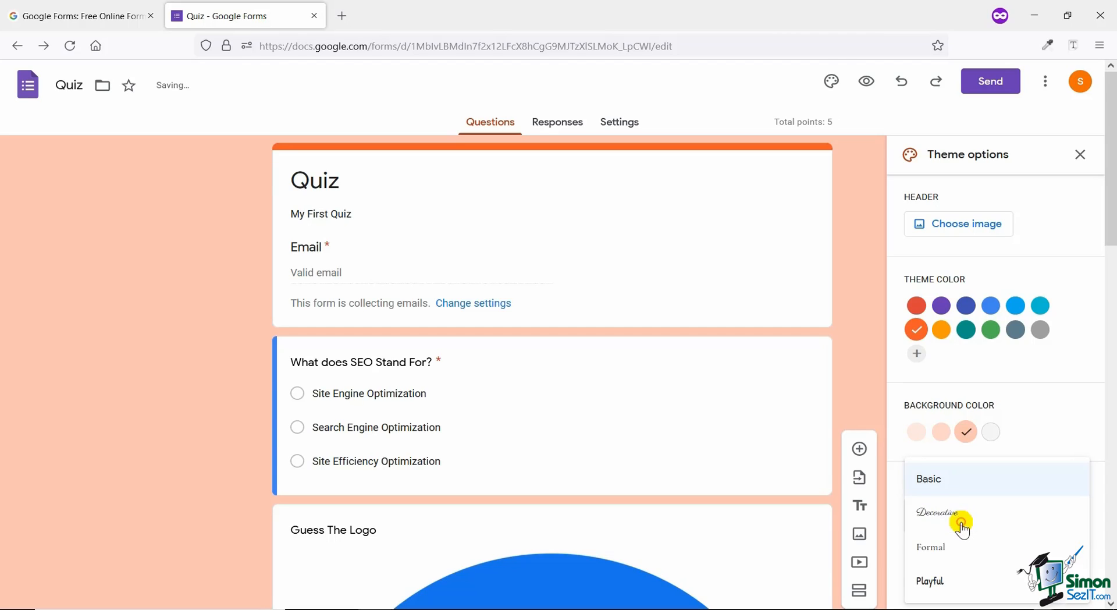
left_click(982, 587)
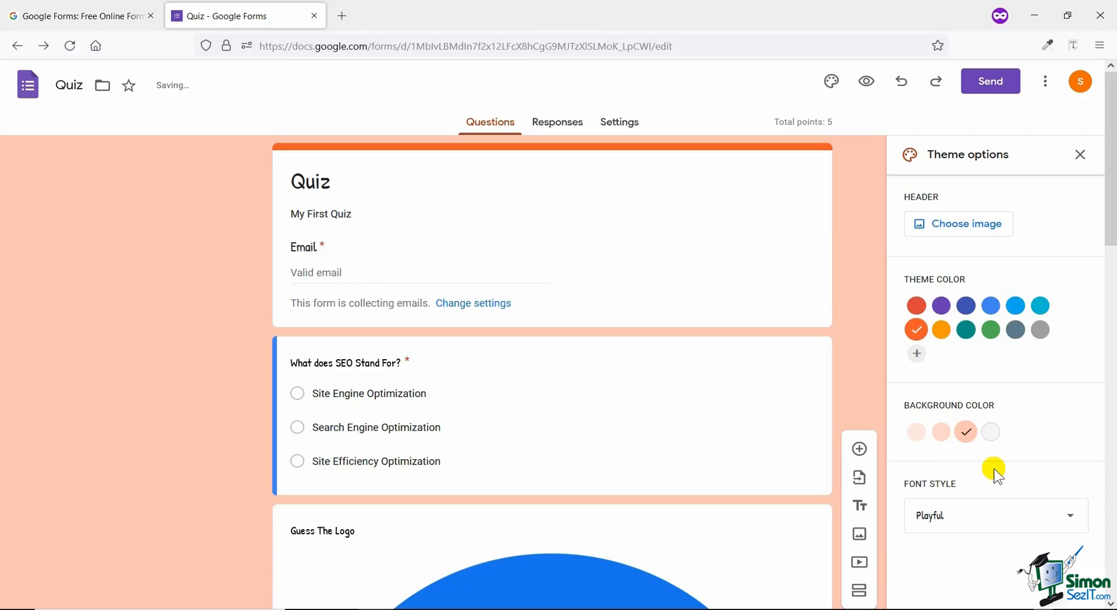
Set the form's header image to the blue metallic microscope picture from the Work and School themes.
left_click(963, 228)
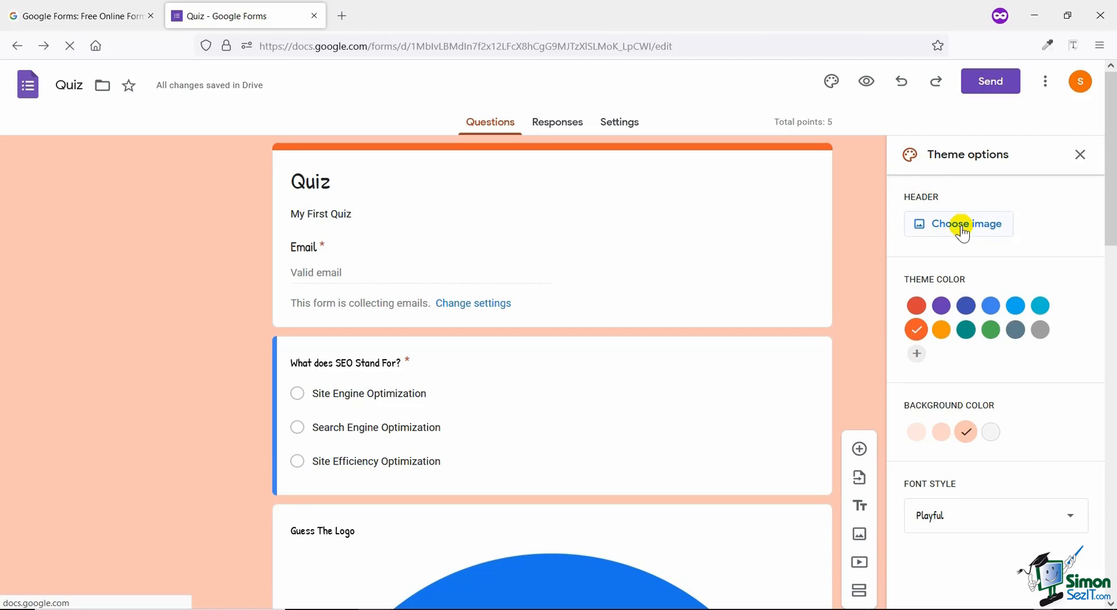
left_click(963, 226)
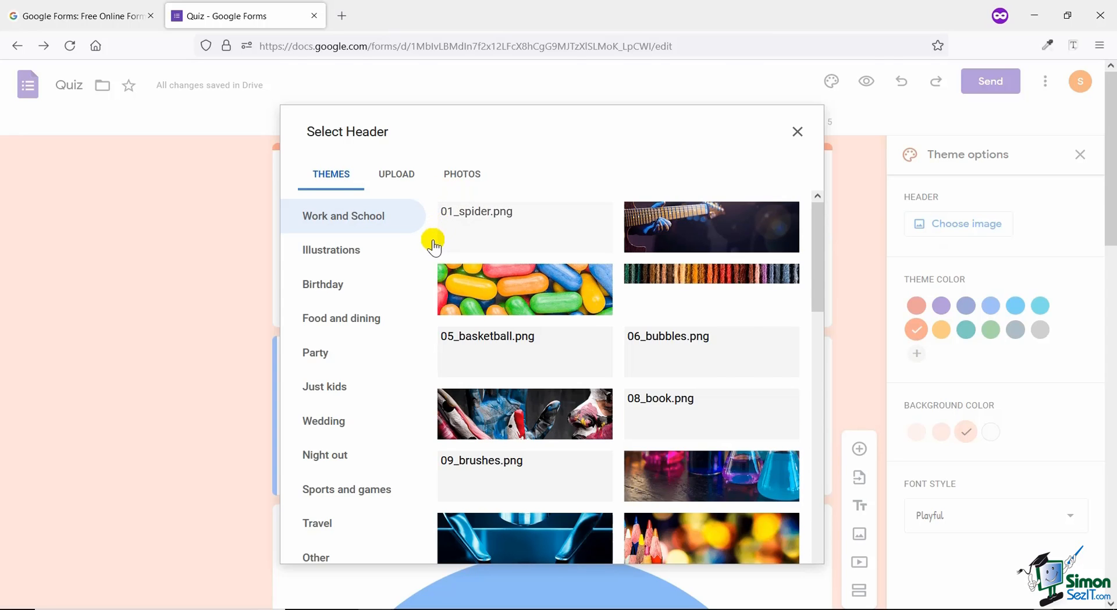
scroll(603, 327, "down", 2)
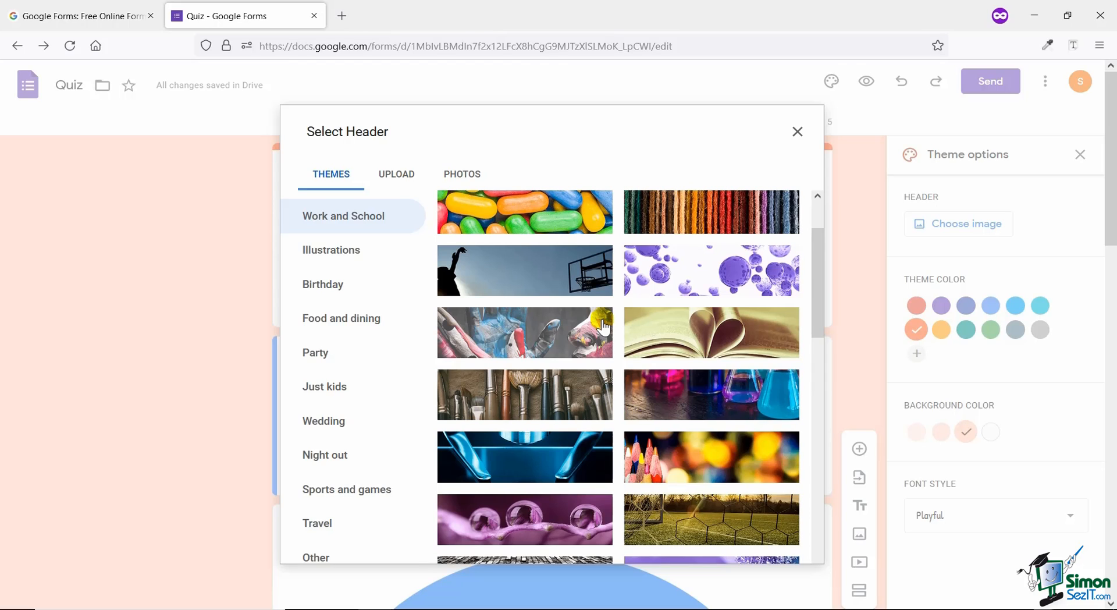
scroll(604, 327, "down", 3)
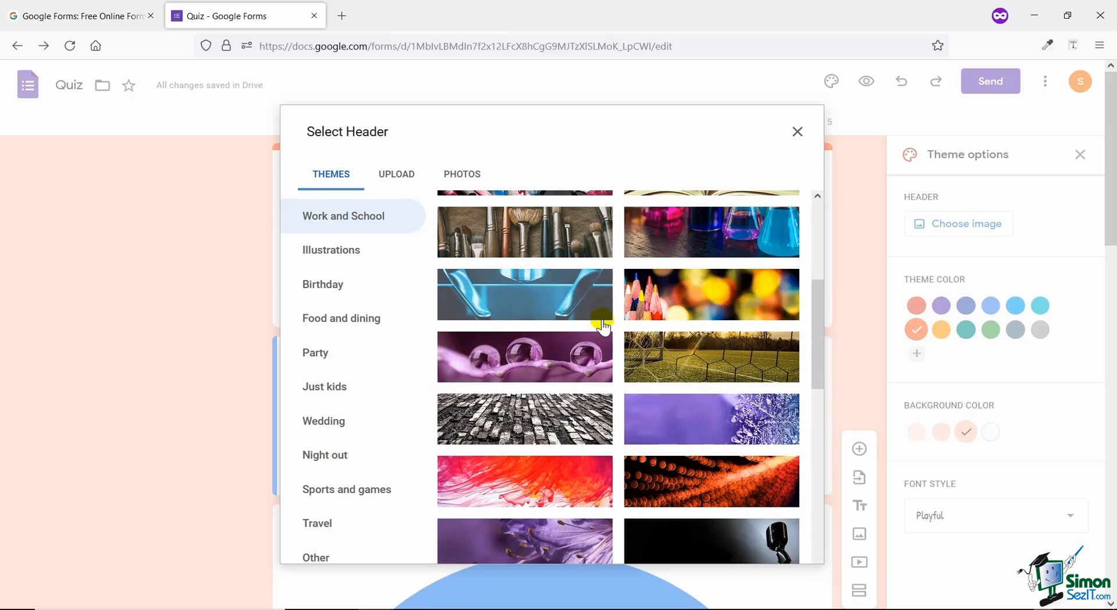
left_click(548, 295)
left_click(771, 544)
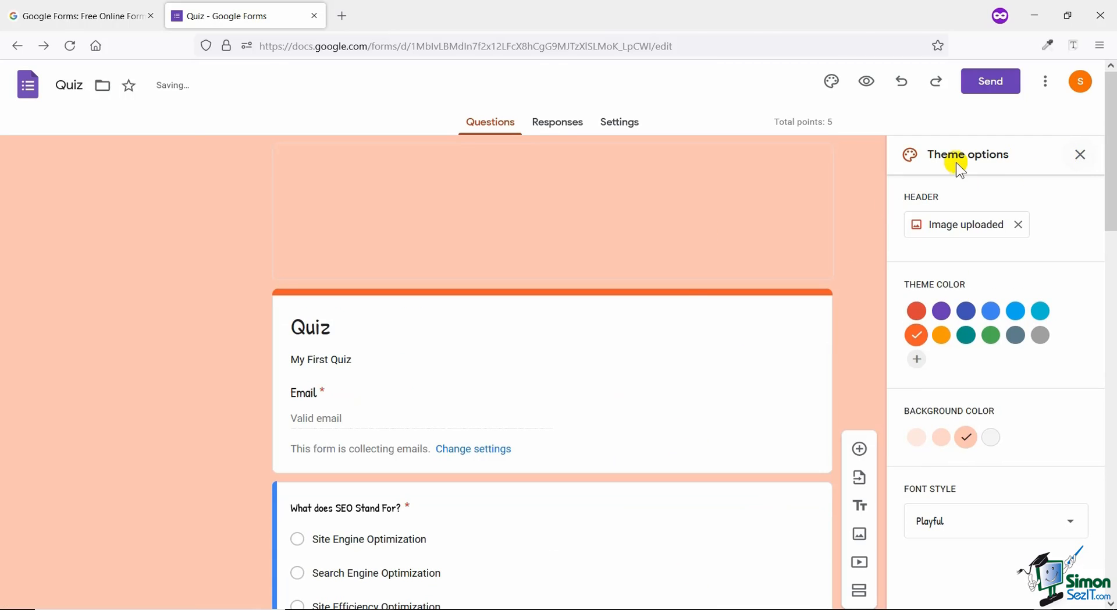
Add the custom yellow theme color #ffc72e, apply it to the form and close the theme options.
scroll(637, 284, "down", 10)
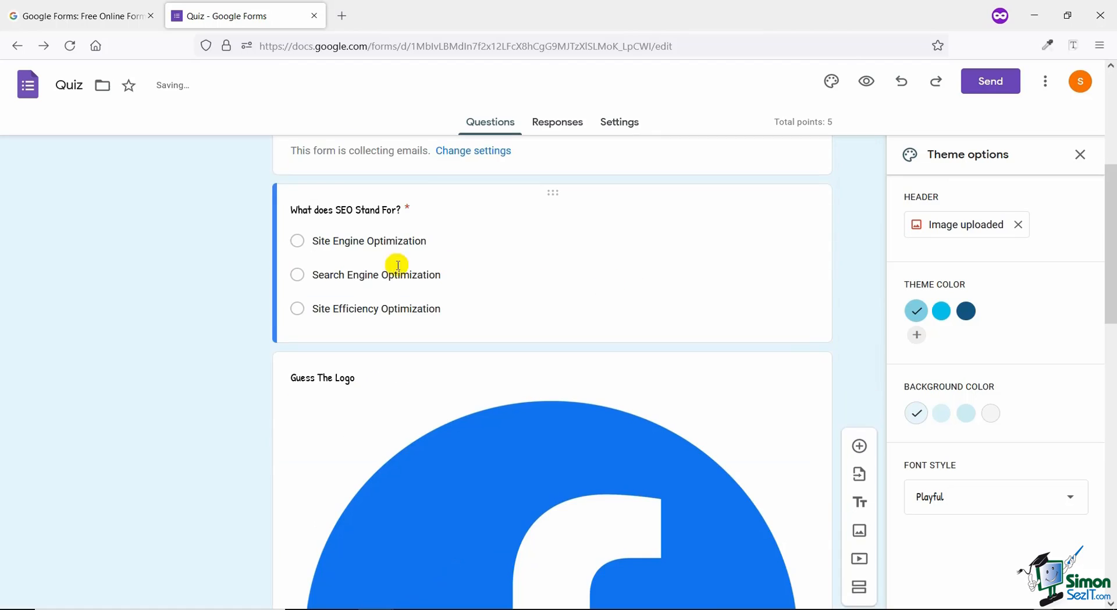
scroll(248, 300, "down", 8)
scroll(251, 302, "up", 18)
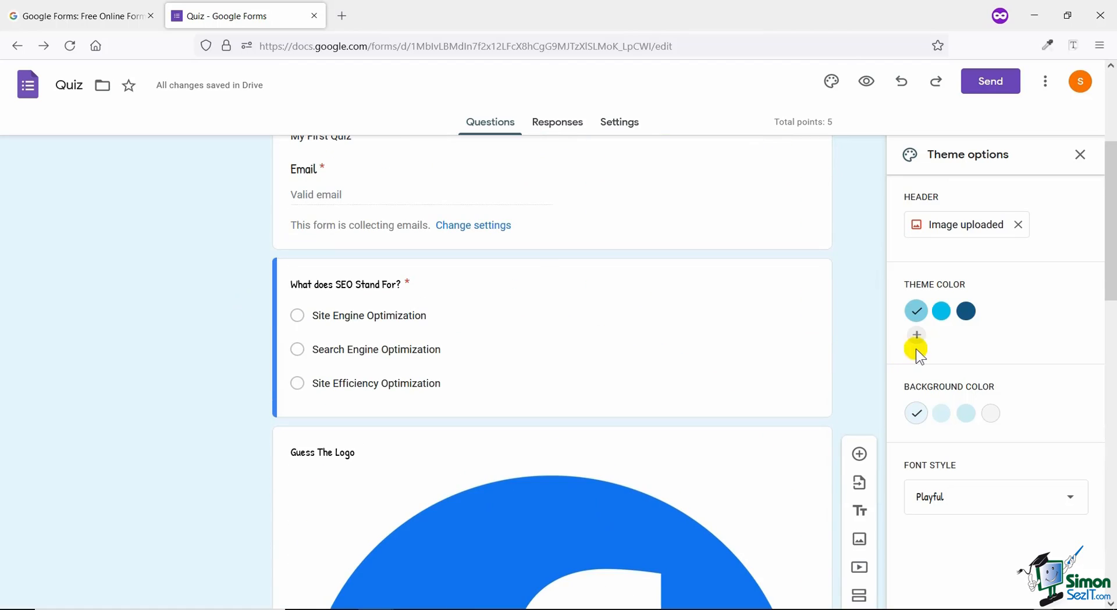
scroll(537, 229, "up", 4)
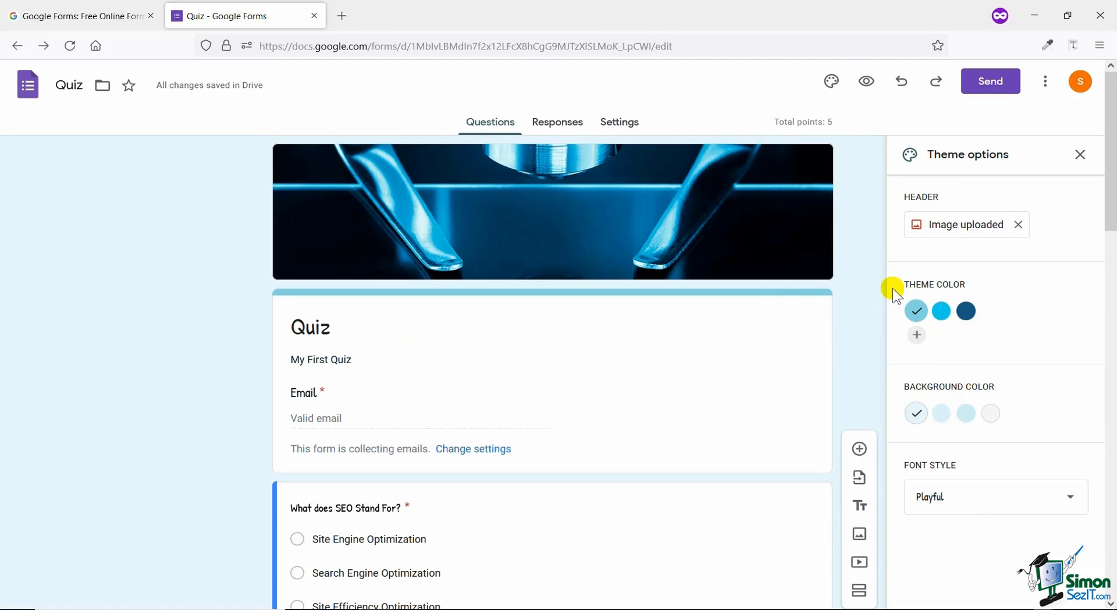
left_click(917, 334)
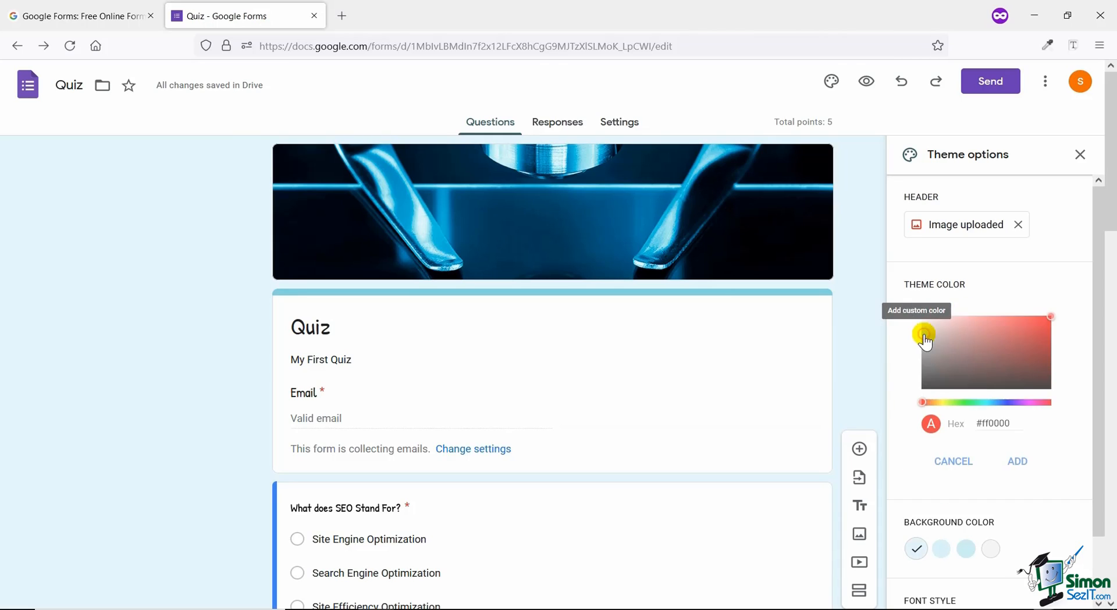
left_click_drag(952, 410, 937, 411)
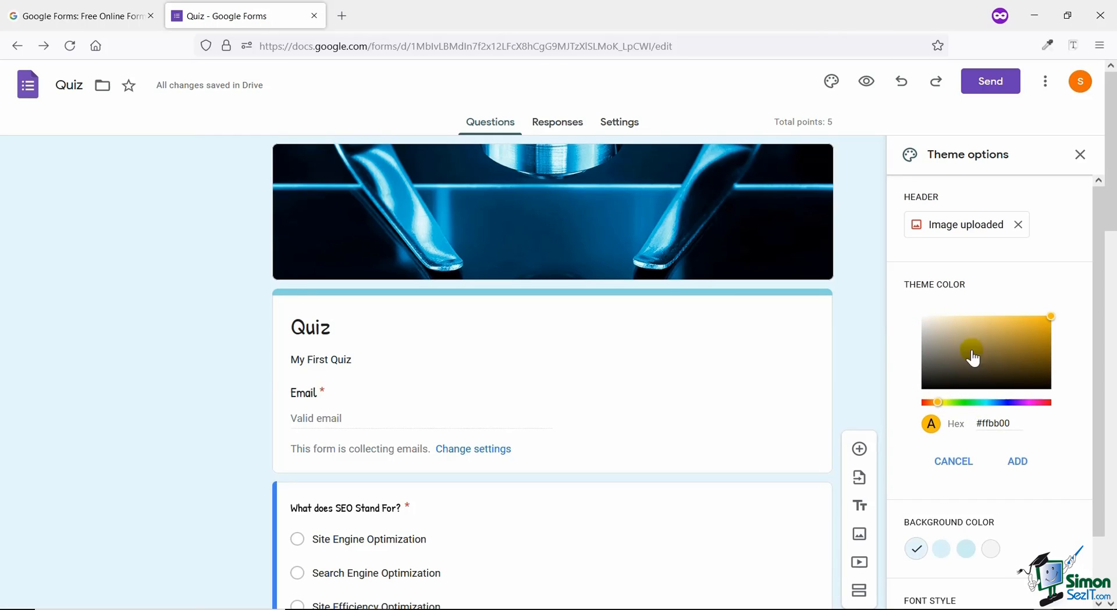
left_click_drag(972, 353, 1027, 274)
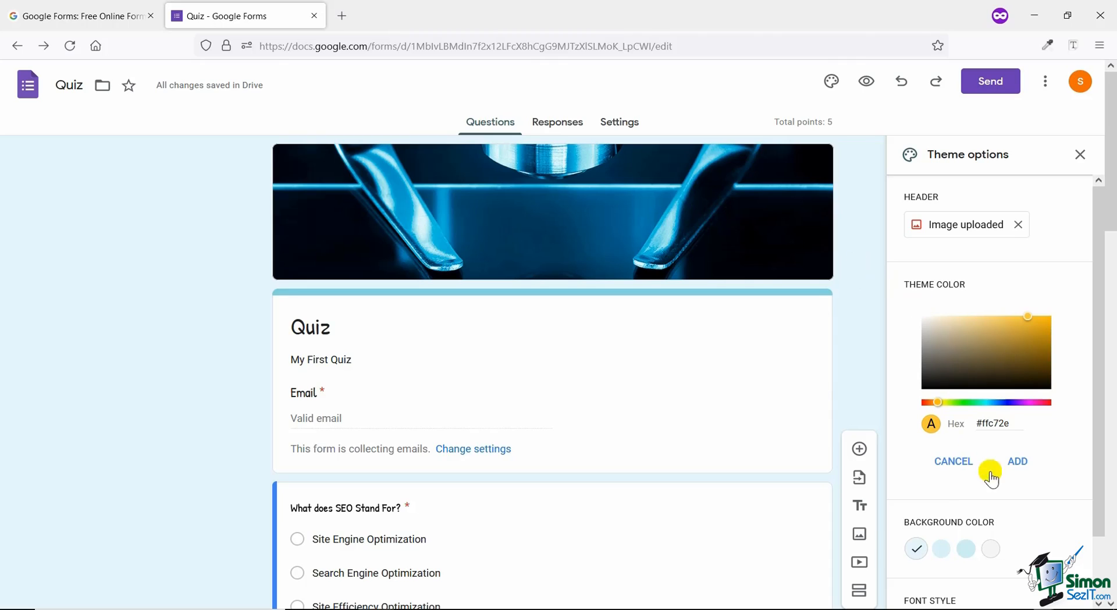
left_click(1018, 460)
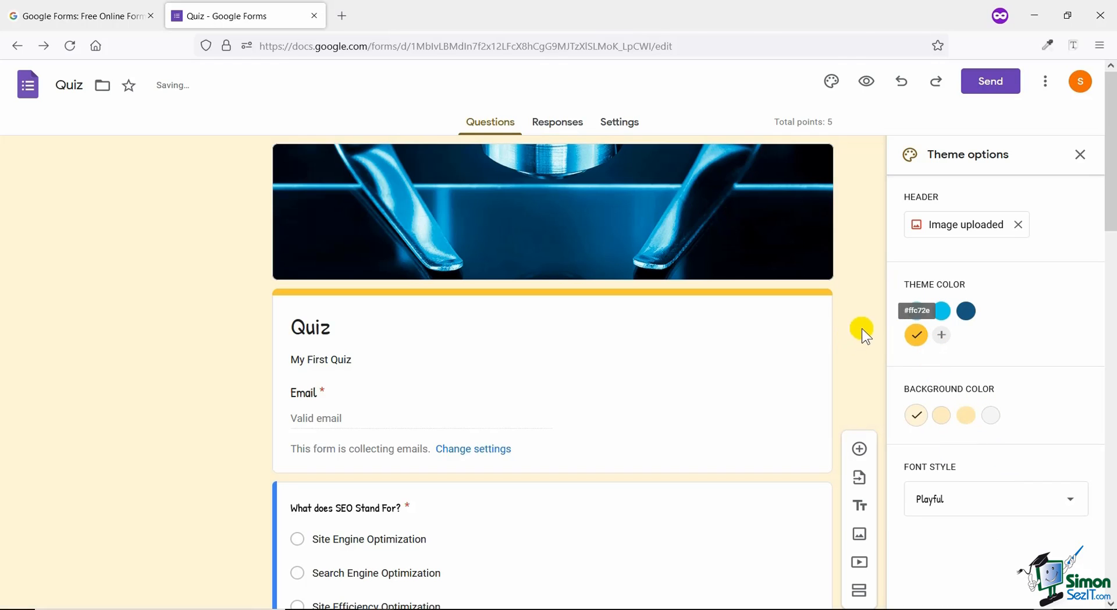
left_click(1080, 156)
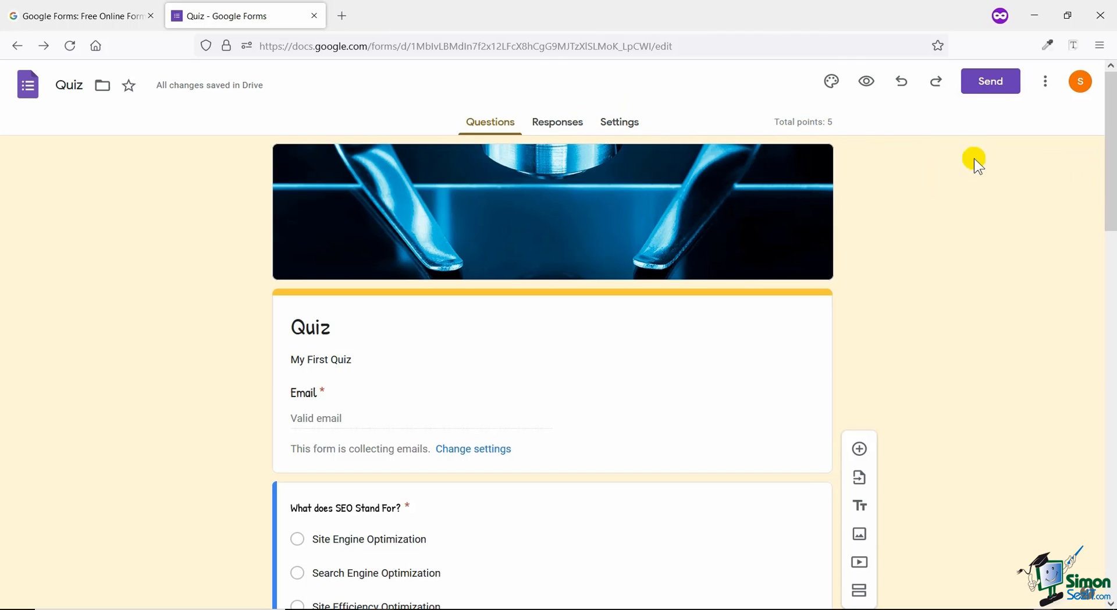
Copy the quiz's full-length share link from the form's sending options, keeping email collection on.
left_click(990, 87)
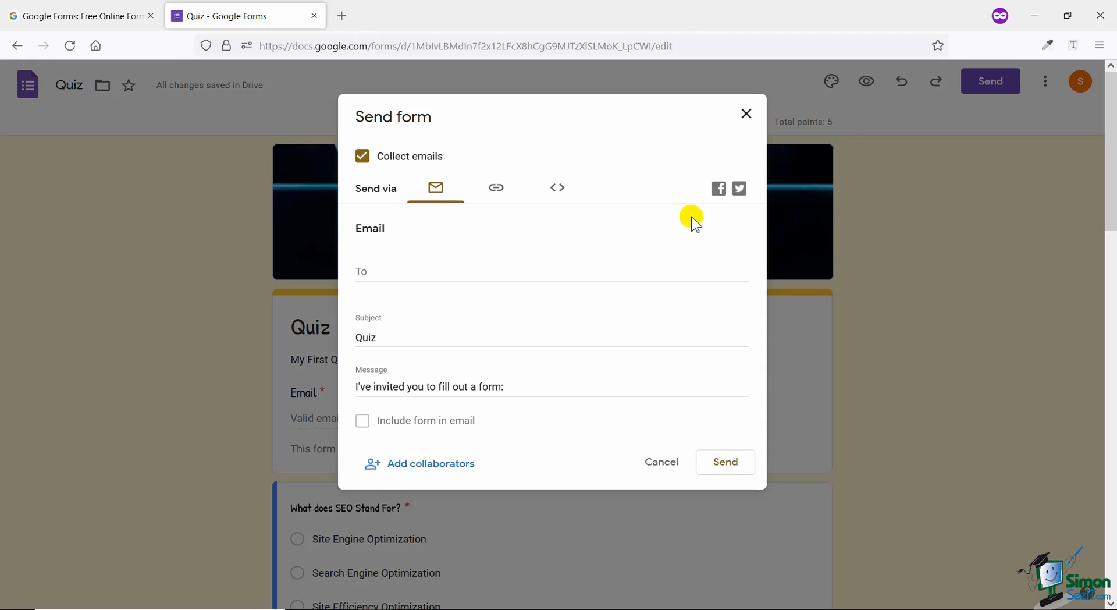
left_click(437, 269)
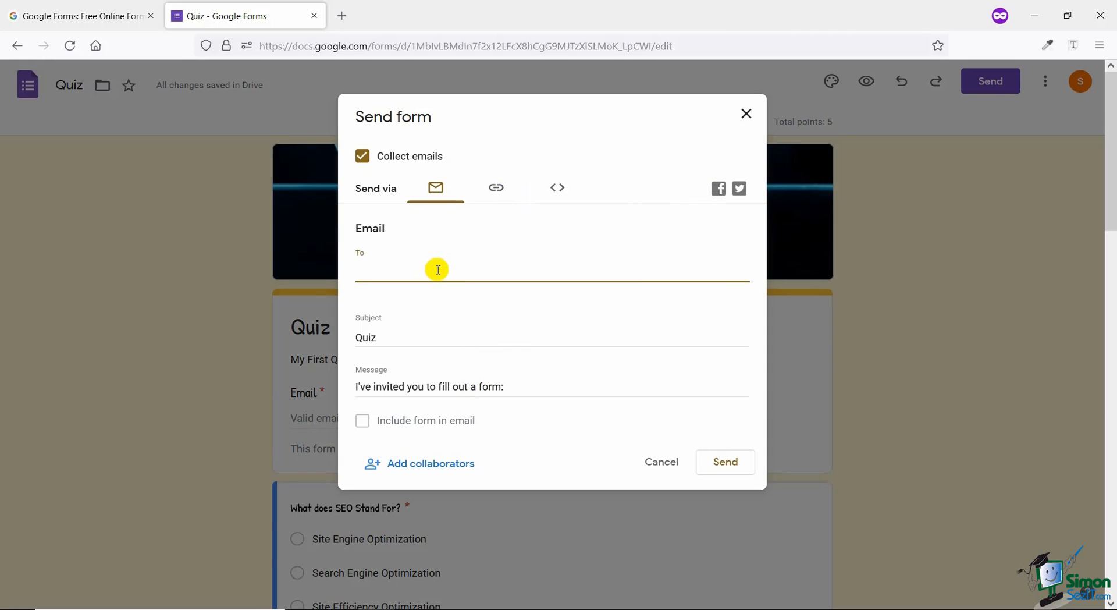
left_click(499, 191)
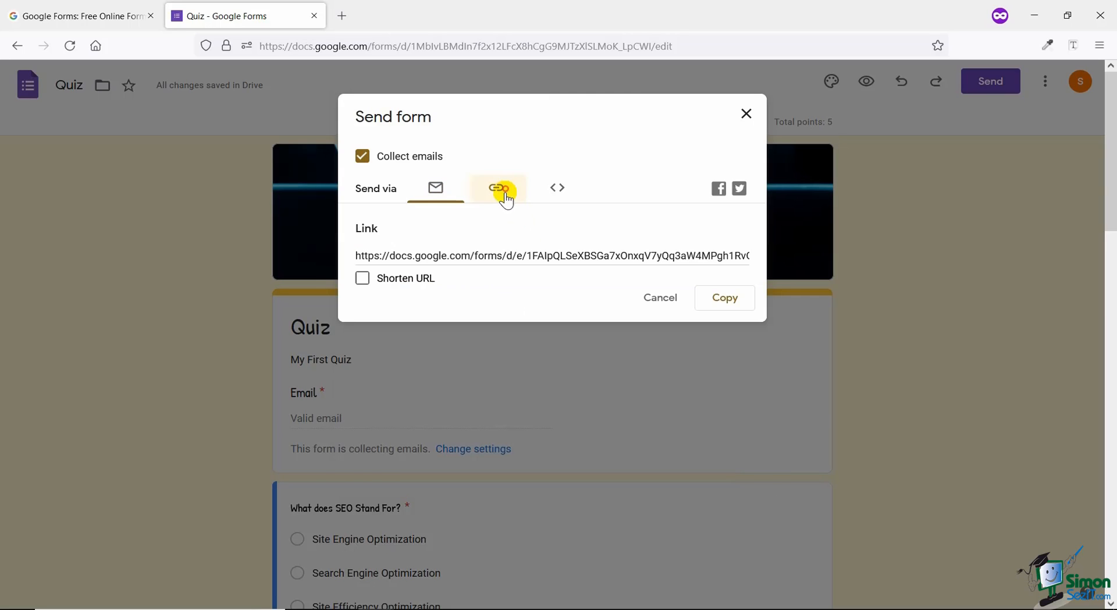
left_click(725, 302)
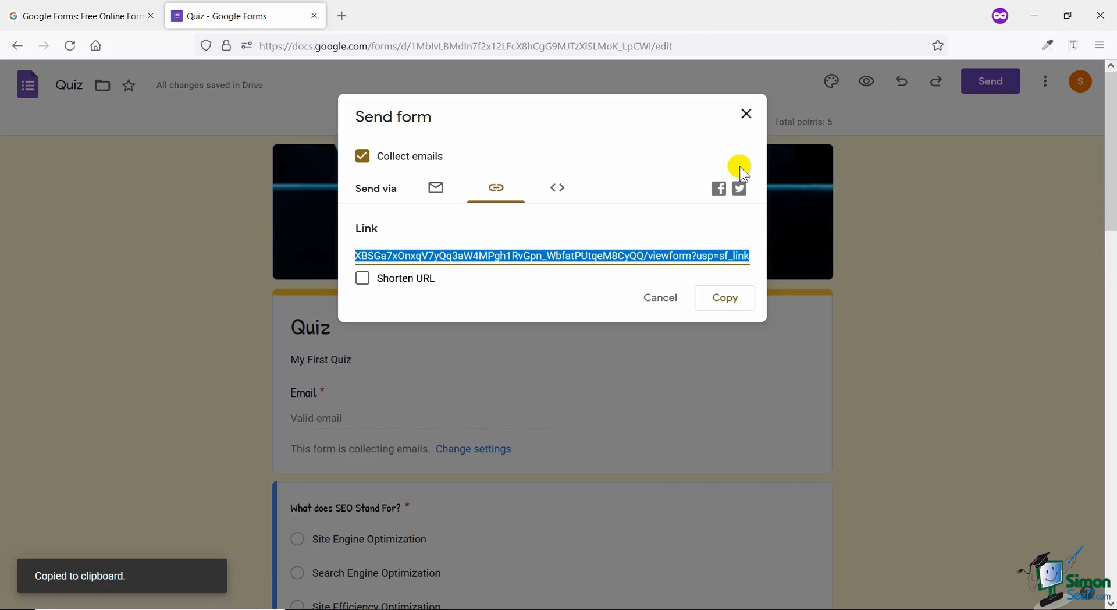
left_click(746, 114)
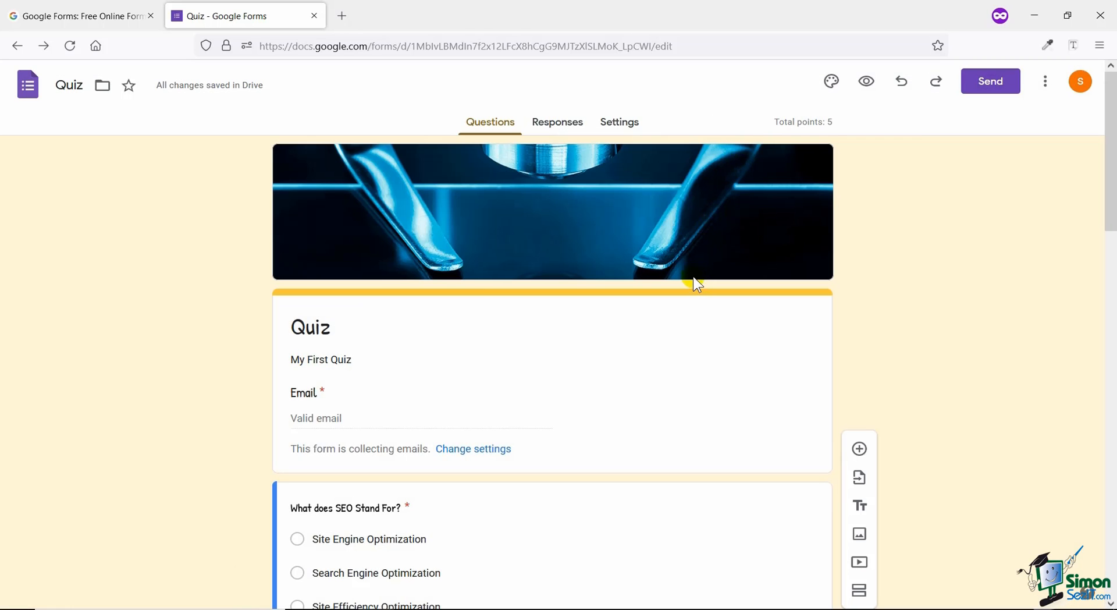
Open the copied quiz link in a new browser tab to see the respondent's view.
left_click(347, 11)
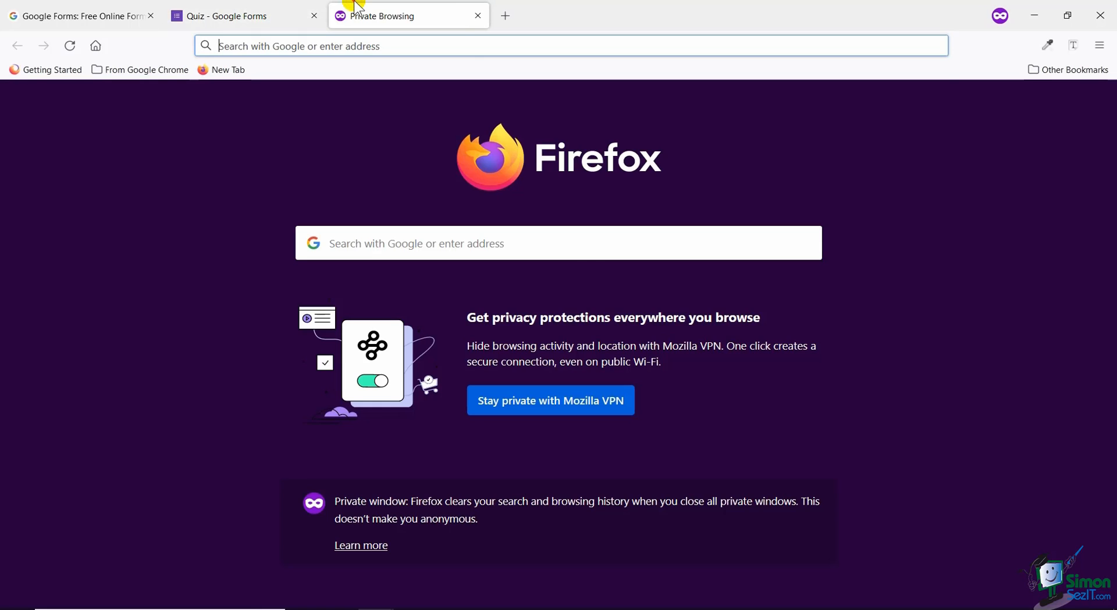
key("ctrl+v")
key("Return")
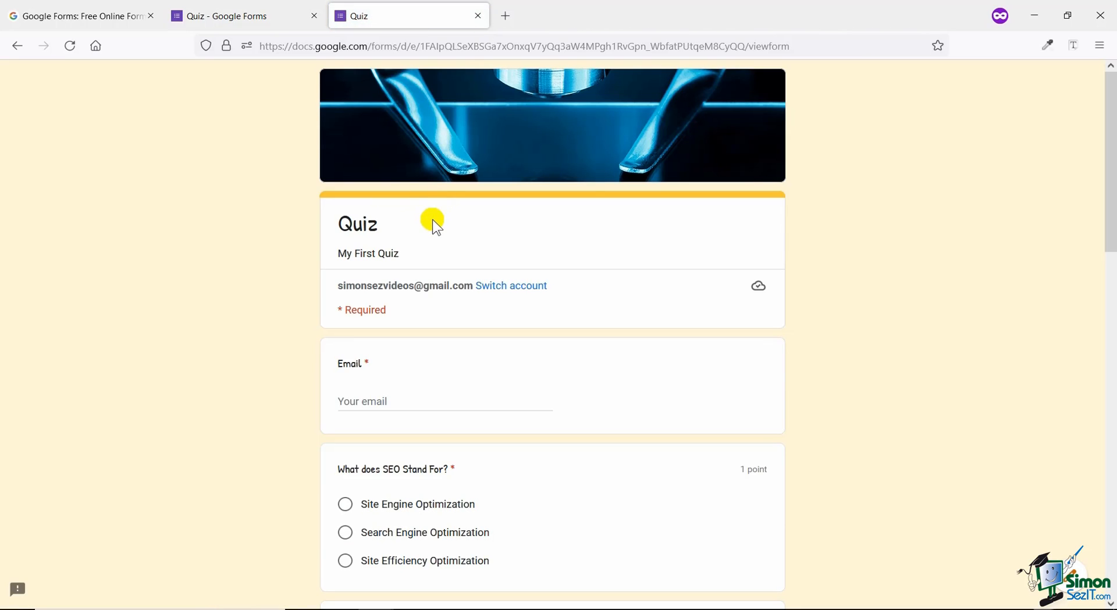
scroll(402, 230, "down", 3)
scroll(394, 233, "up", 3)
Fill in the quiz's required Email field by copying the signed-in account's email address shown under the quiz title.
left_click_drag(332, 286, 446, 288)
left_click(504, 306)
scroll(331, 316, "down", 3)
scroll(357, 278, "up", 1)
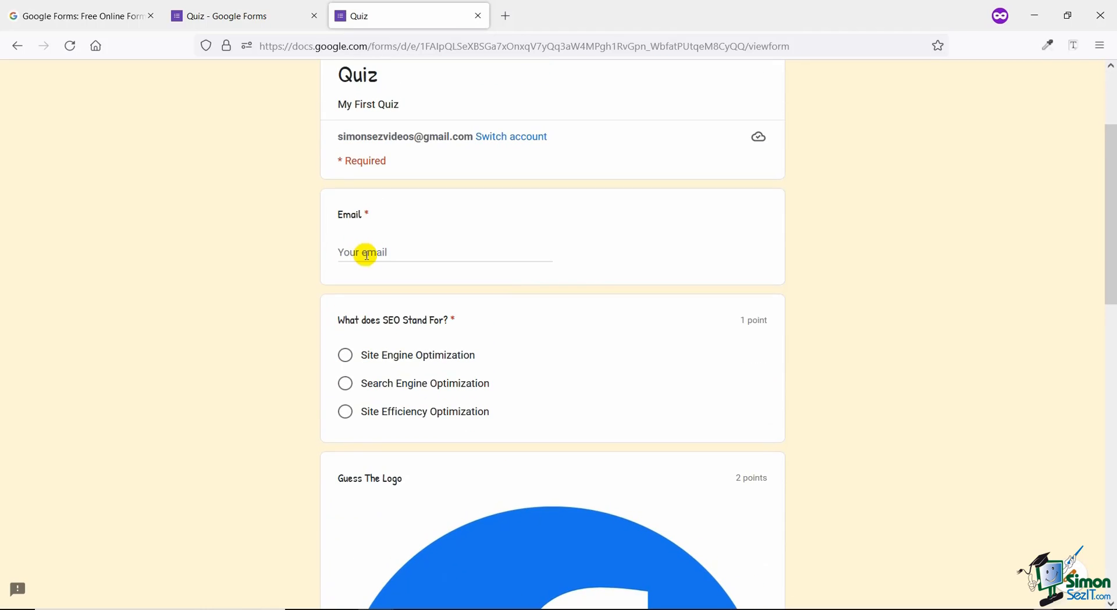
left_click(366, 254)
left_click(329, 131)
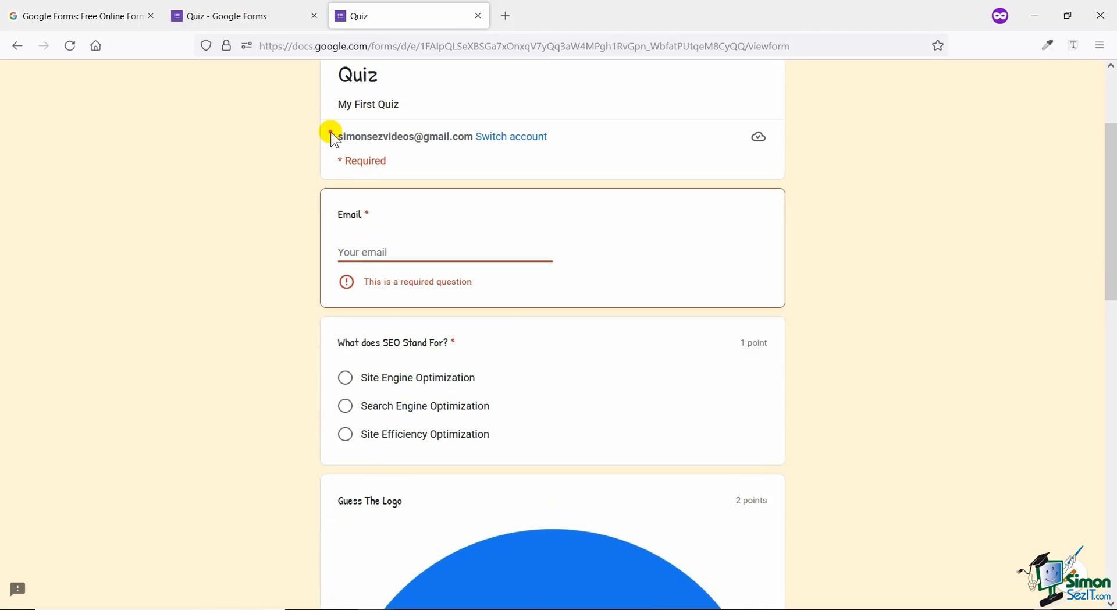
scroll(298, 213, "up", 2)
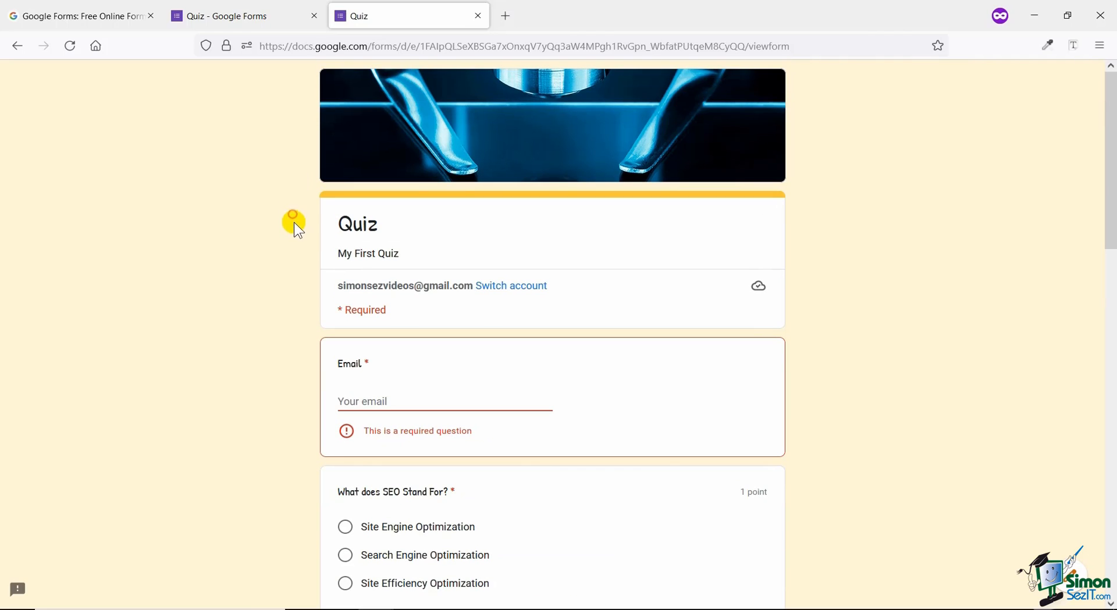
scroll(295, 232, "down", 2)
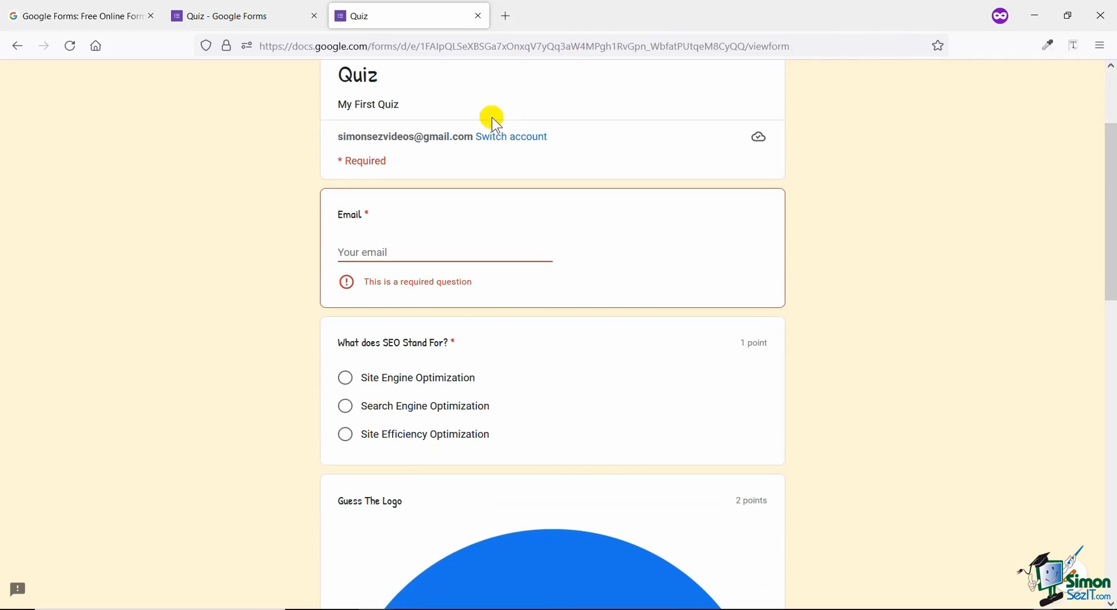
left_click_drag(473, 135, 335, 137)
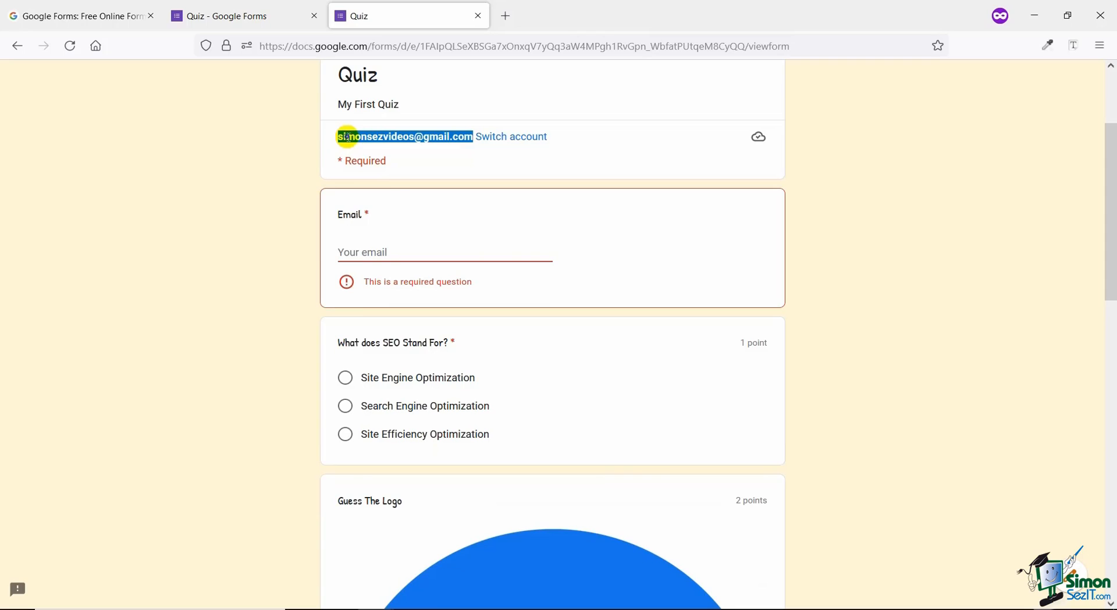
left_click(406, 252)
right_click(407, 256)
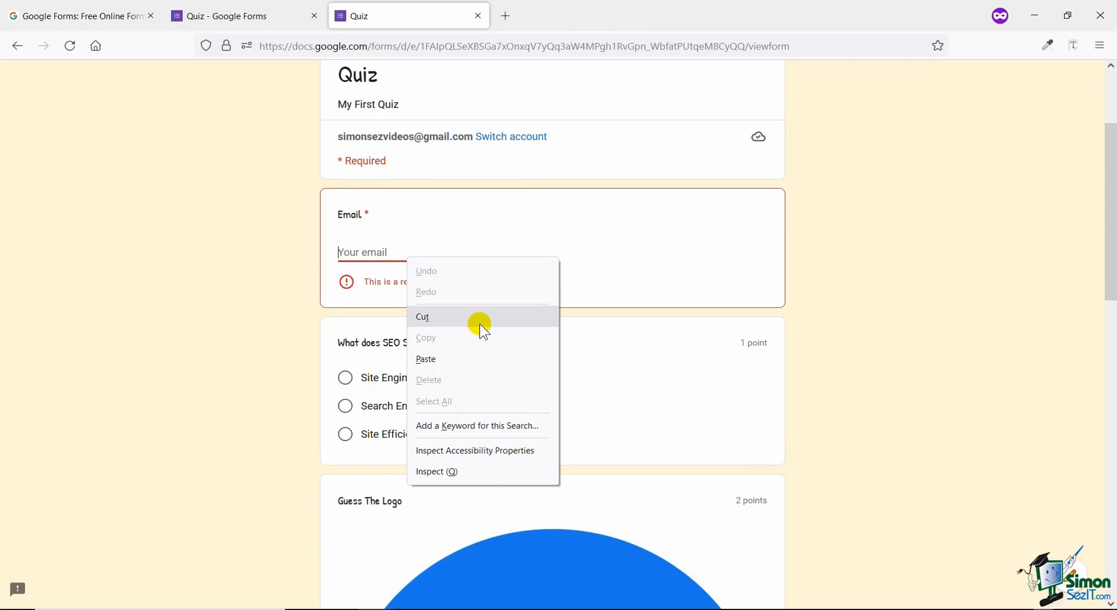
left_click(484, 356)
Answer the SEO question with "Search Engine Optimization" and the logo question with "Gmail".
scroll(267, 324, "down", 4)
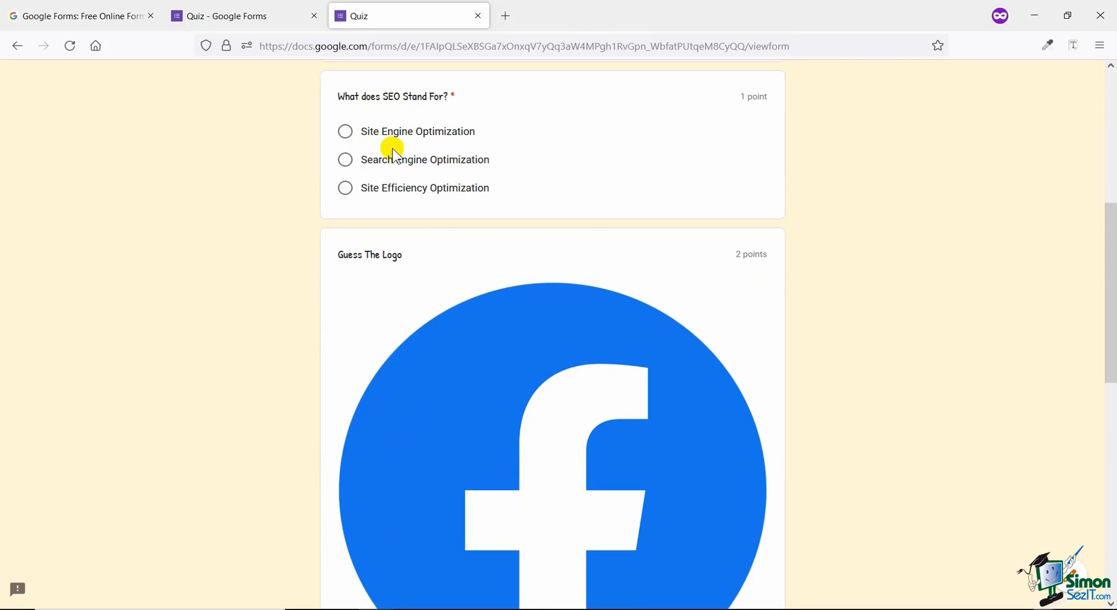
left_click(347, 161)
scroll(424, 194, "down", 8)
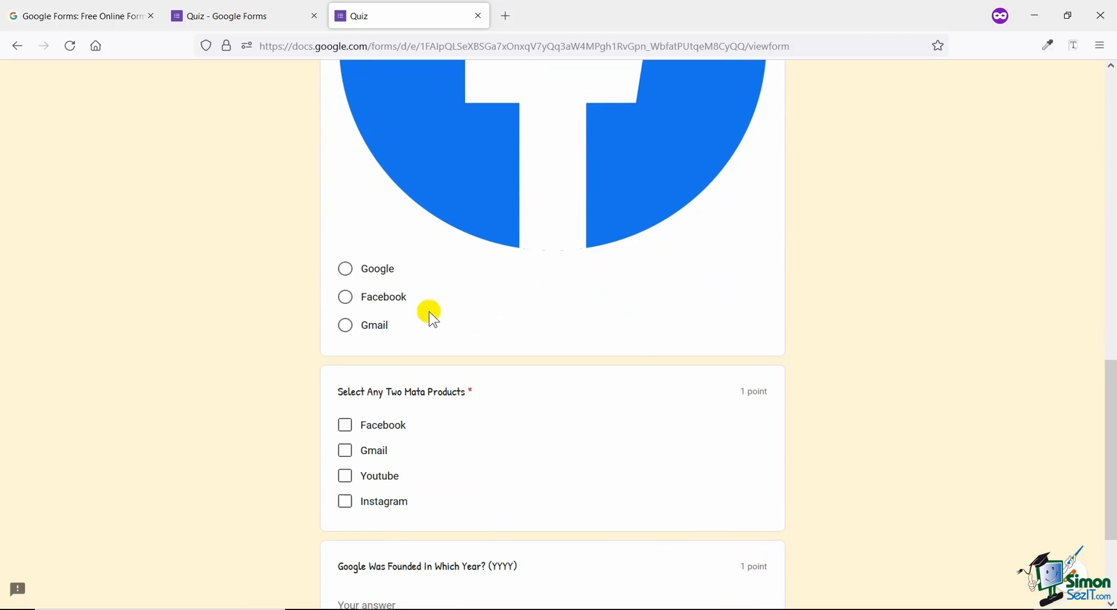
left_click(347, 327)
Choose Facebook and Instagram as the two Mata products and enter "1997" as Google's founding year.
scroll(413, 344, "down", 3)
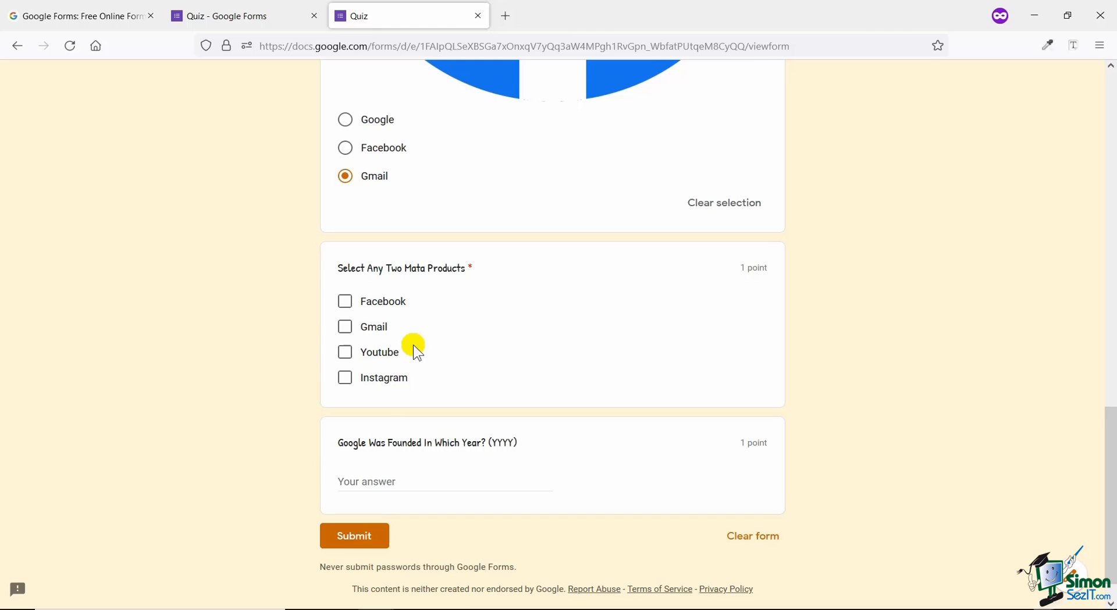
left_click(346, 303)
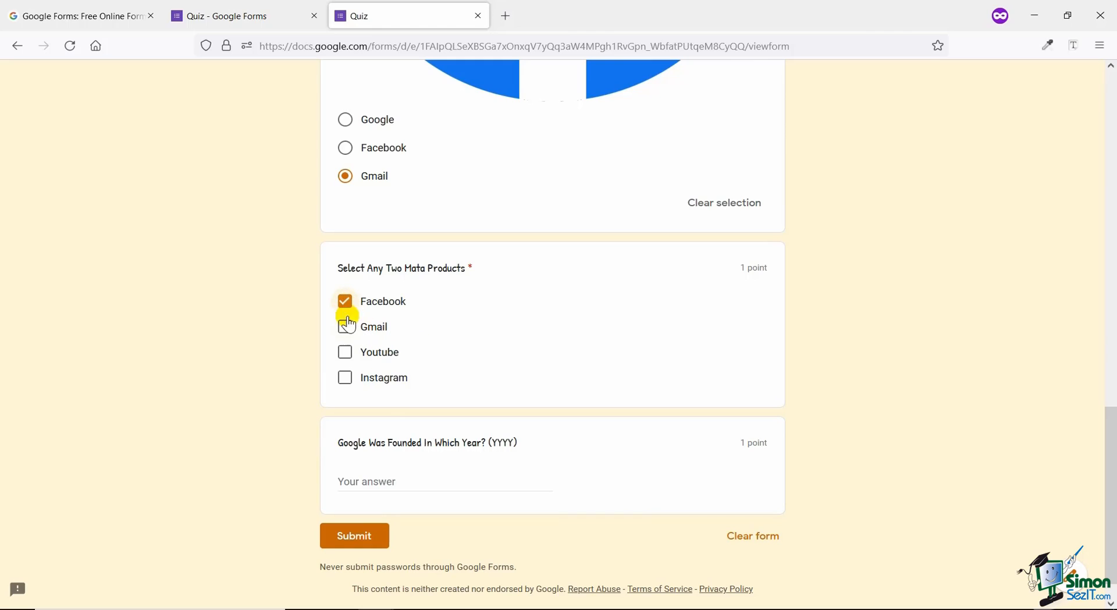
left_click(346, 378)
left_click(400, 479)
type("1997")
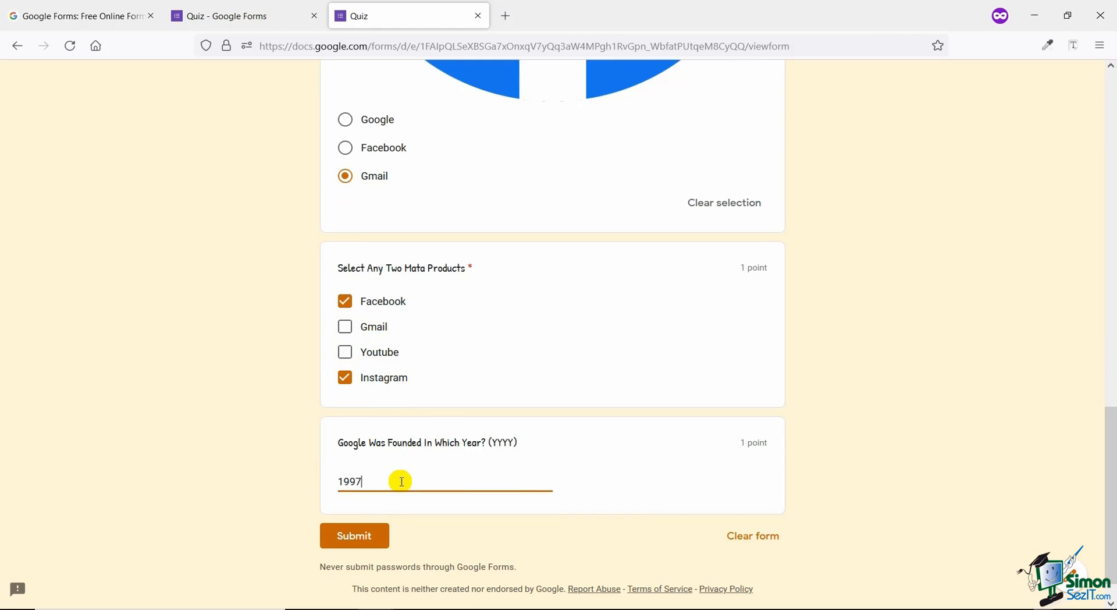
Submit the quiz response and view its score, checking the result of each question.
left_click(379, 536)
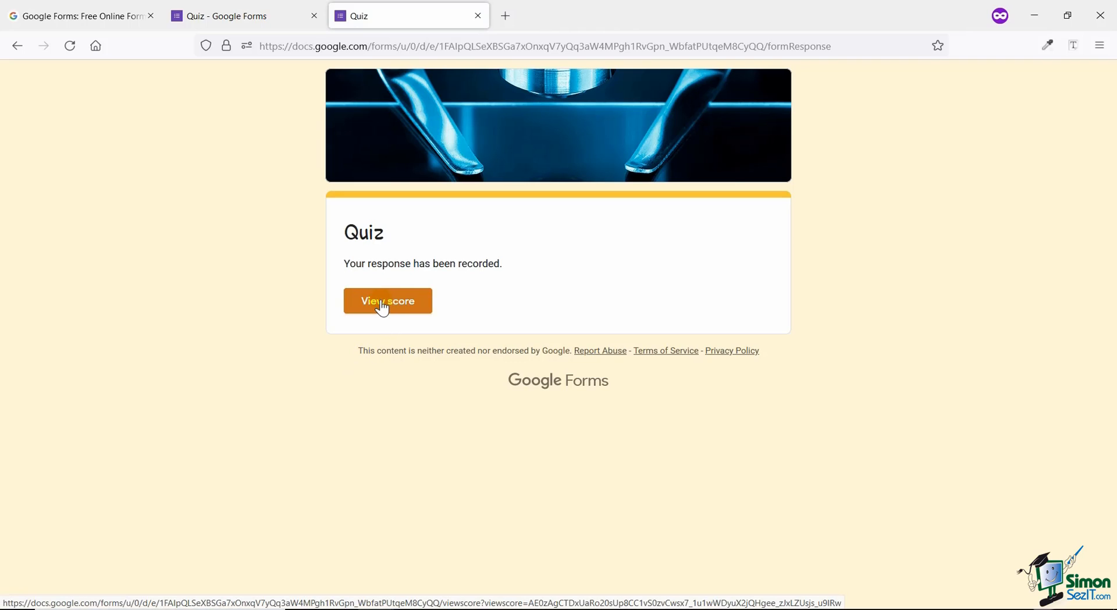
left_click(381, 306)
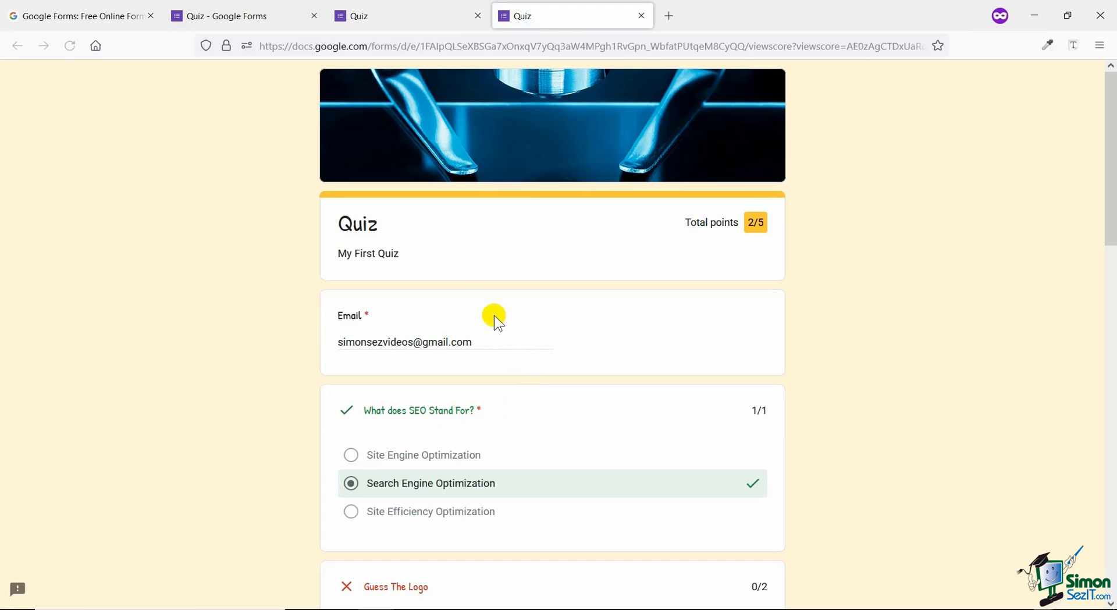
scroll(494, 315, "down", 3)
scroll(431, 315, "down", 3)
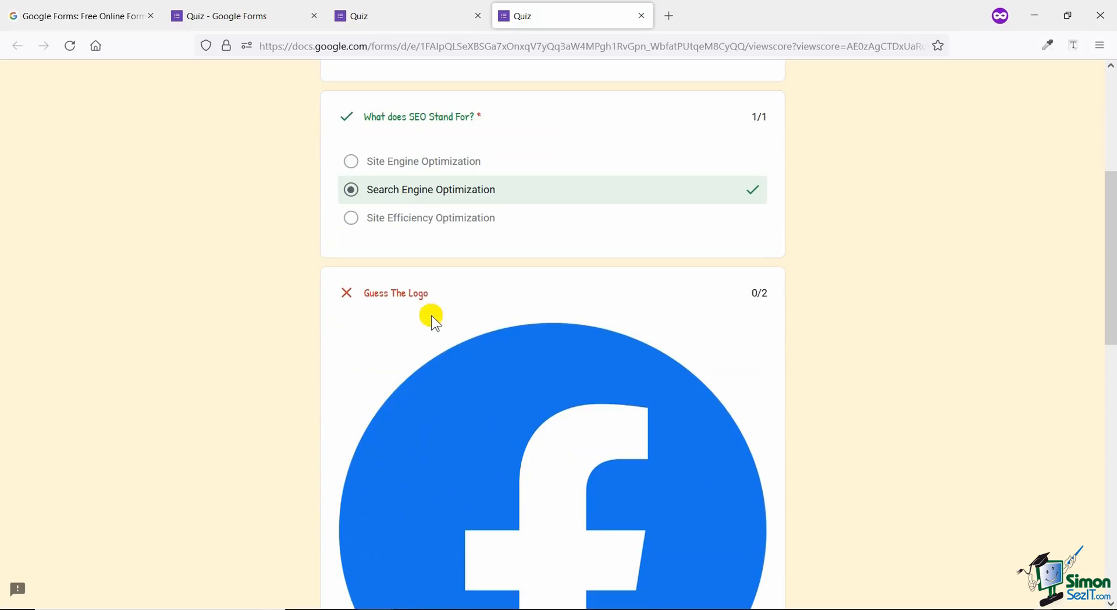
scroll(431, 315, "down", 10)
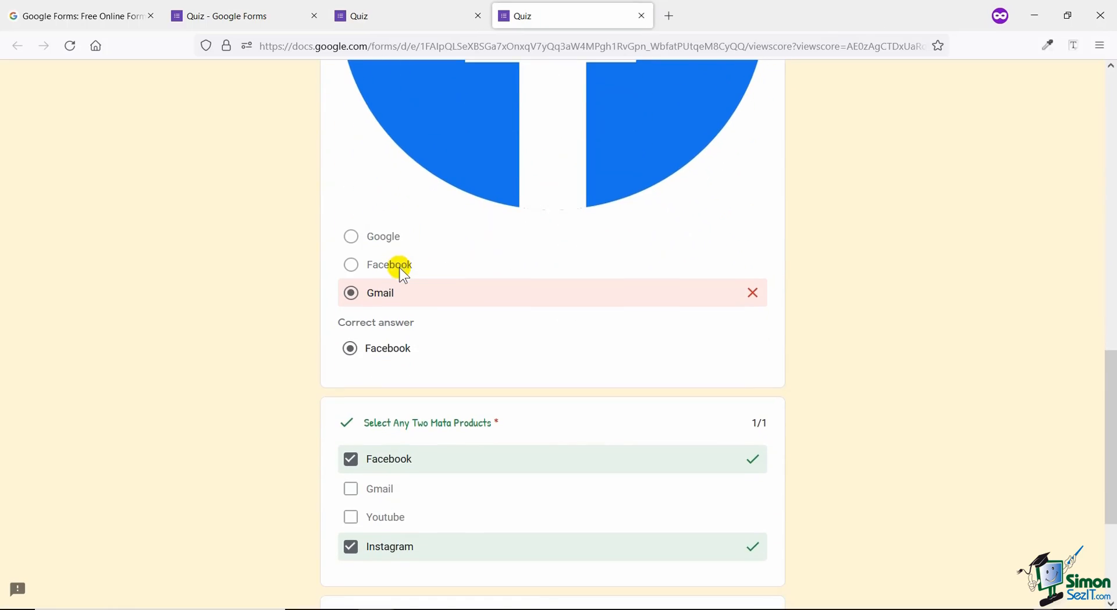
Review the remaining graded answers on the score page, including the founding-year question, and check the total points.
scroll(399, 267, "down", 4)
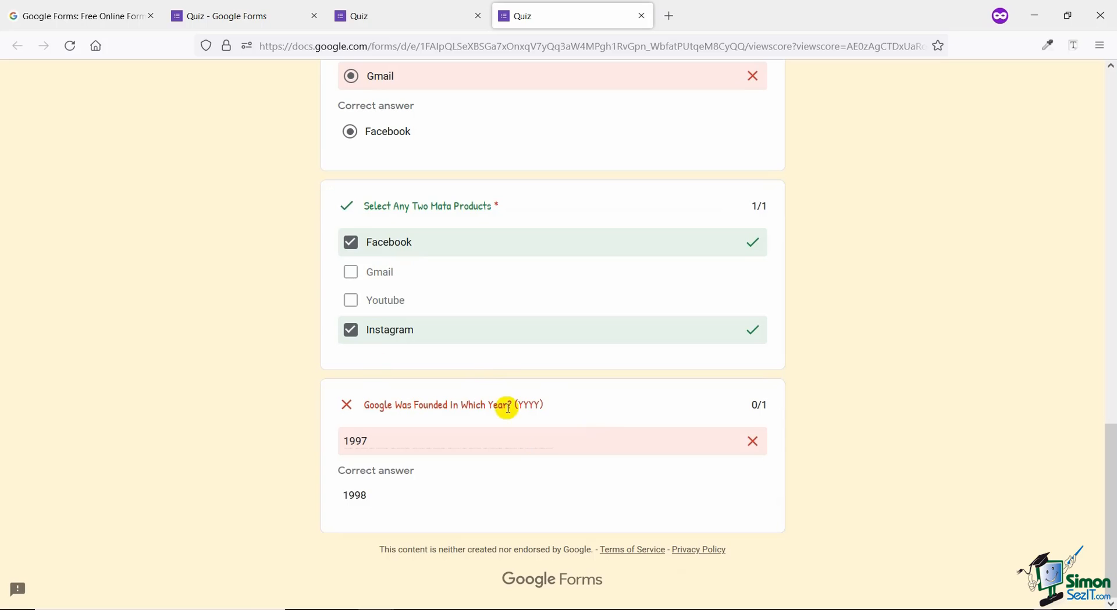
scroll(594, 391, "up", 4)
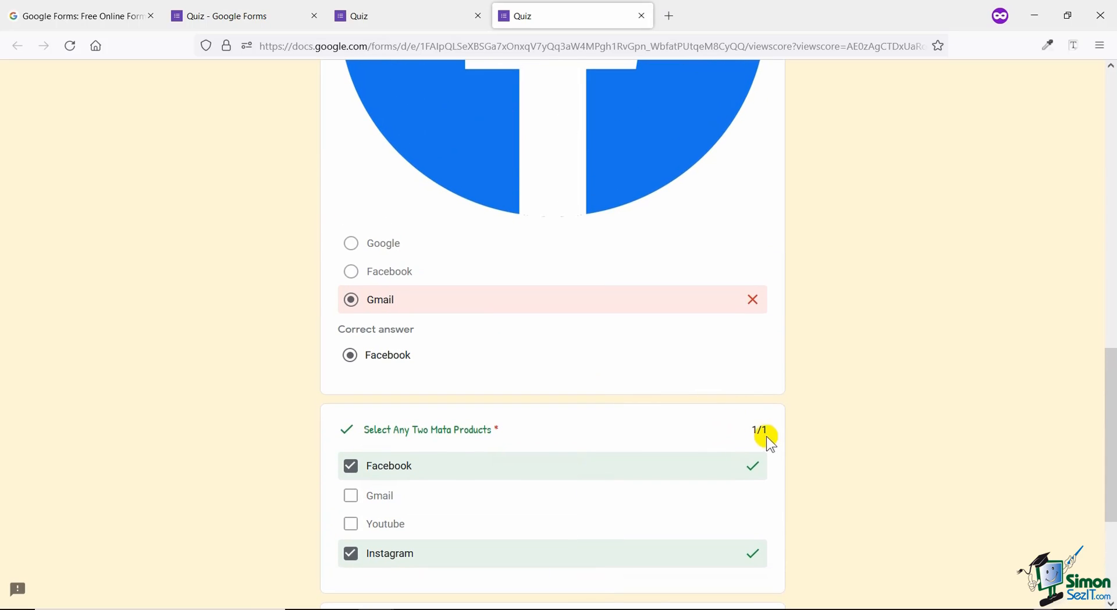
scroll(766, 431, "up", 8)
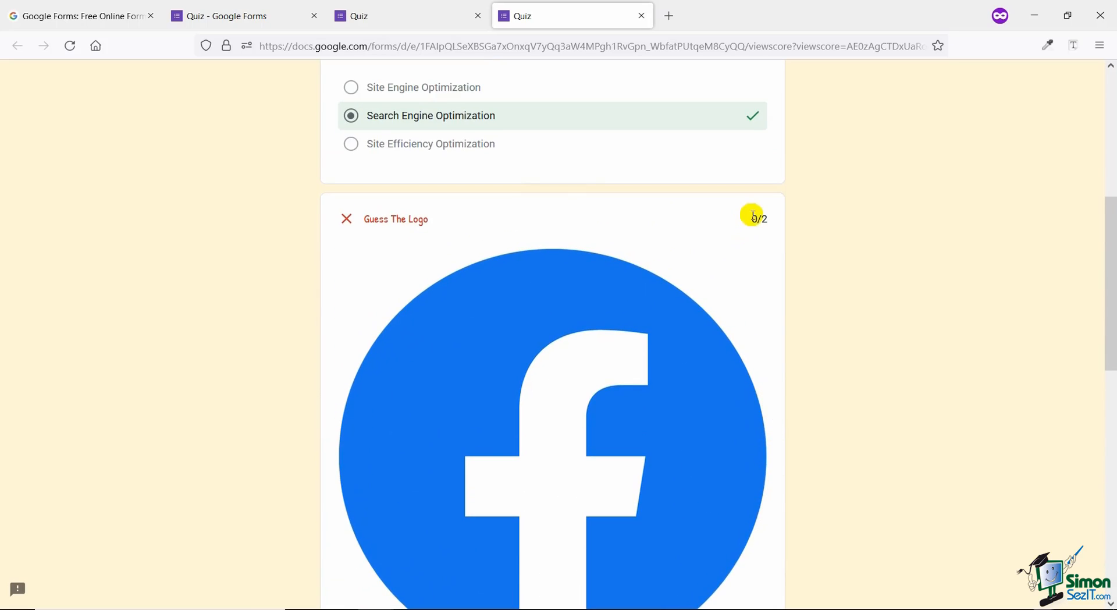
scroll(758, 221, "up", 6)
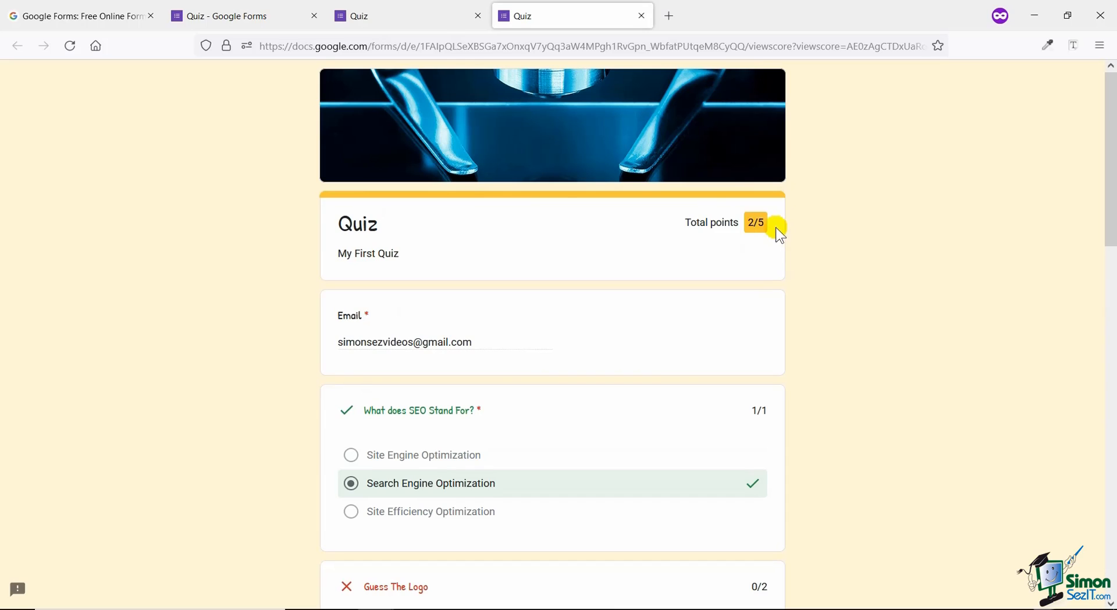
Open the responses in the quiz editor, dismiss the introductory tip, and examine the summary's insights, missed questions, scores and answer charts.
left_click(410, 11)
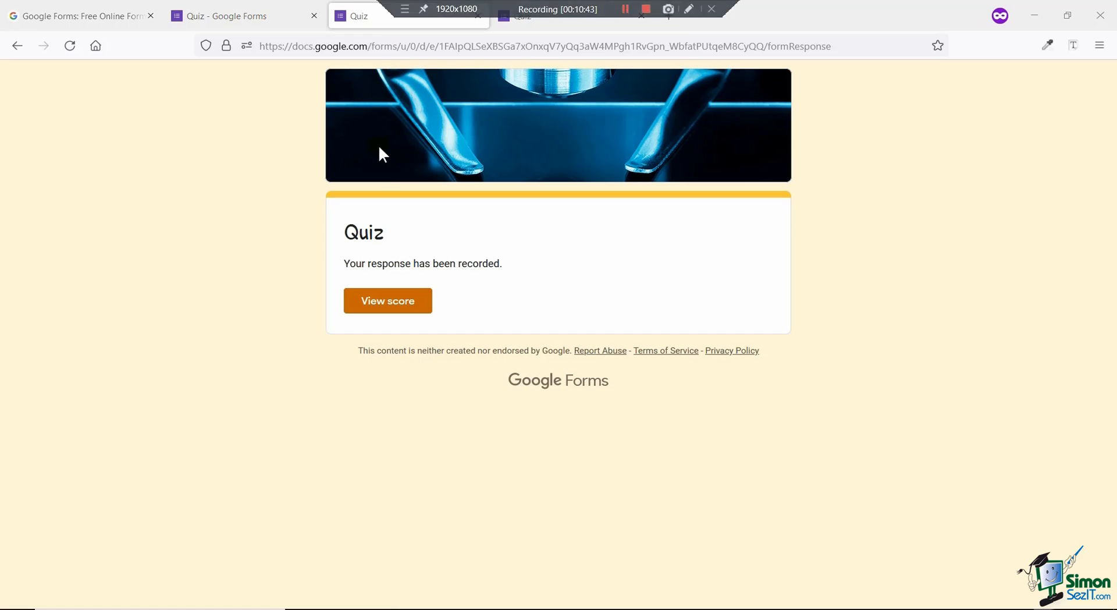
left_click(229, 11)
left_click(544, 121)
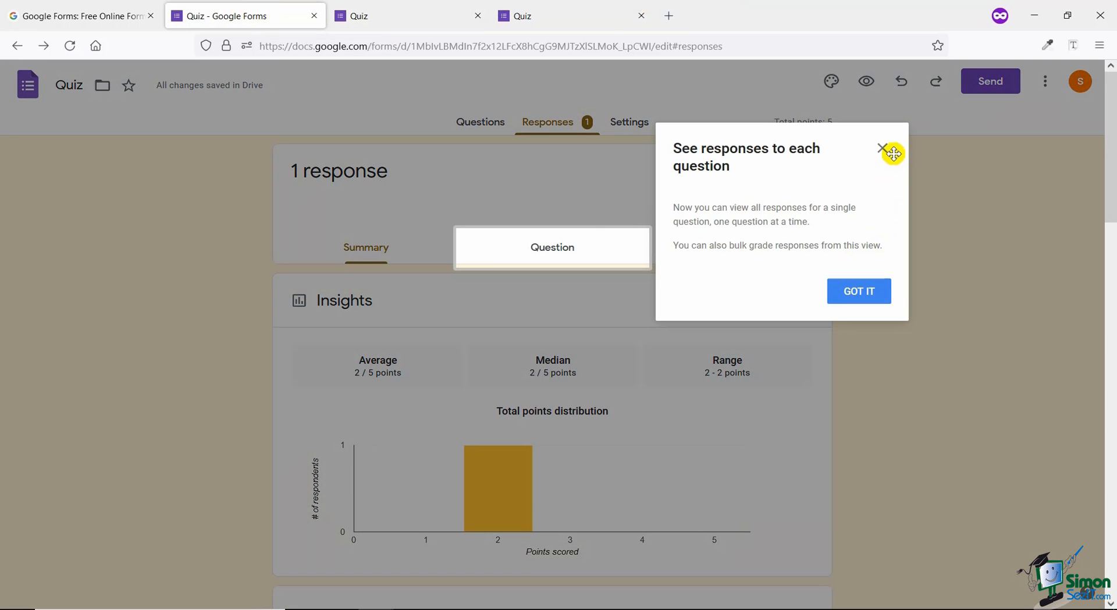
left_click(909, 257)
scroll(594, 315, "down", 6)
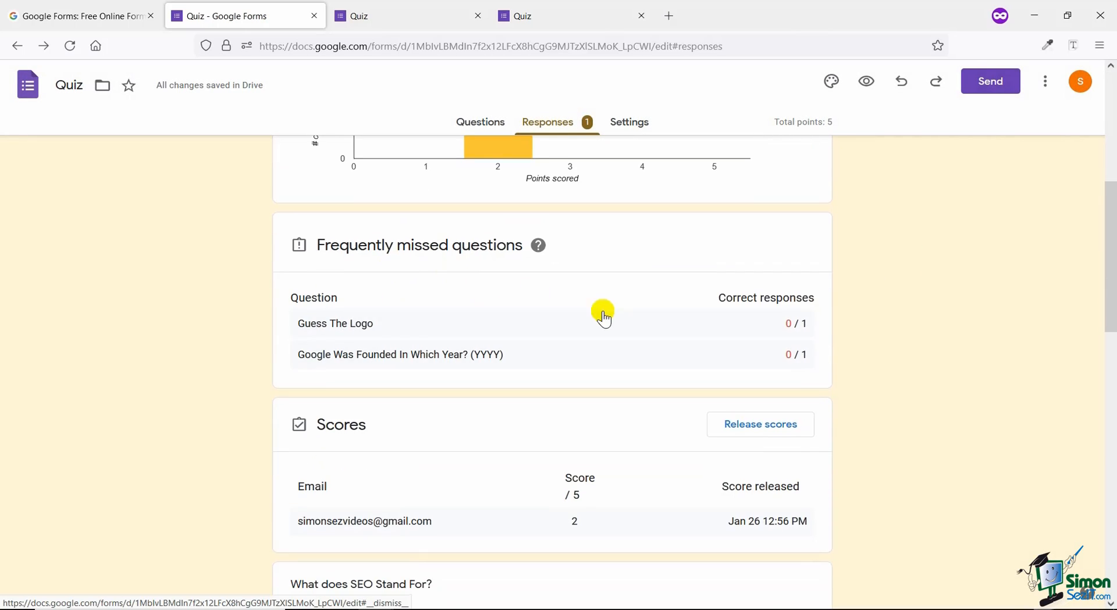
scroll(588, 323, "down", 7)
scroll(559, 317, "down", 7)
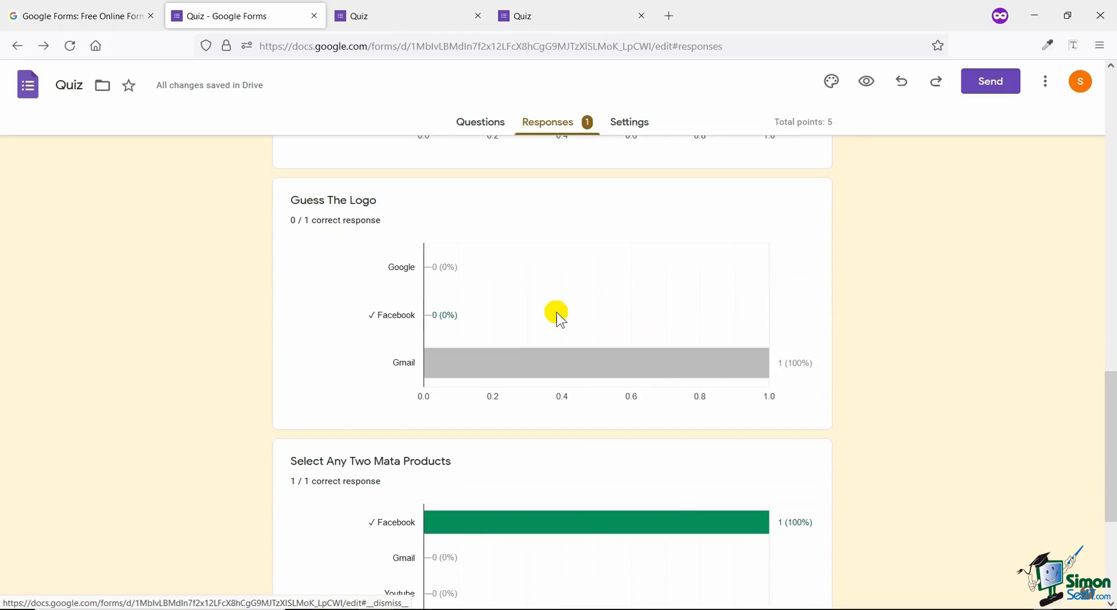
scroll(557, 315, "up", 20)
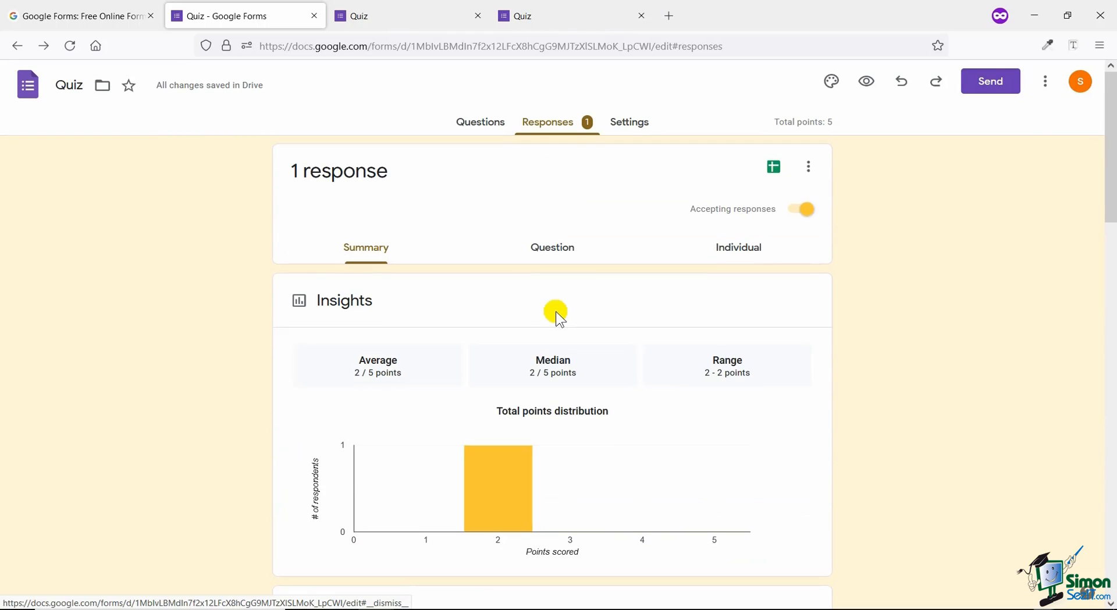
View the responses by question and by individual, examining the submitted response's graded answers and the list of respondents.
left_click(560, 252)
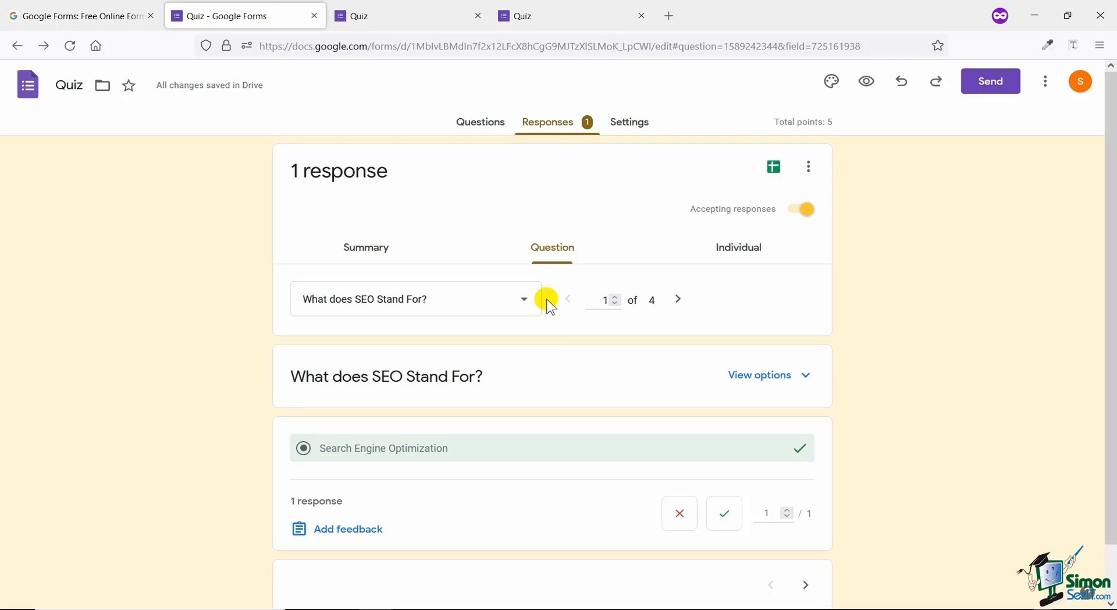
left_click(727, 250)
scroll(546, 339, "down", 1)
scroll(546, 339, "down", 5)
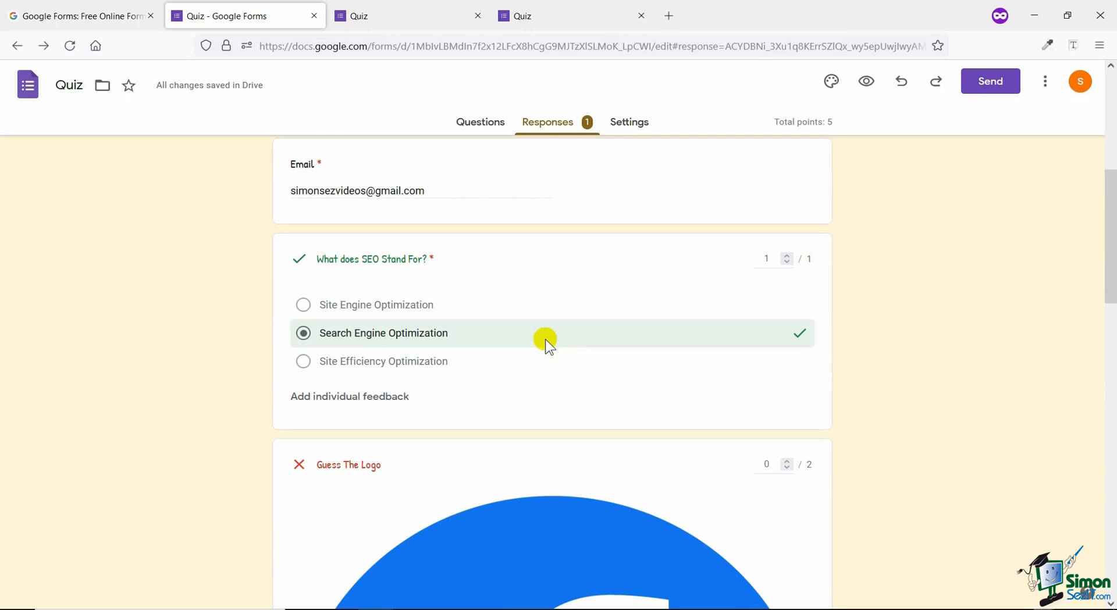
scroll(546, 338, "down", 1)
scroll(546, 339, "up", 8)
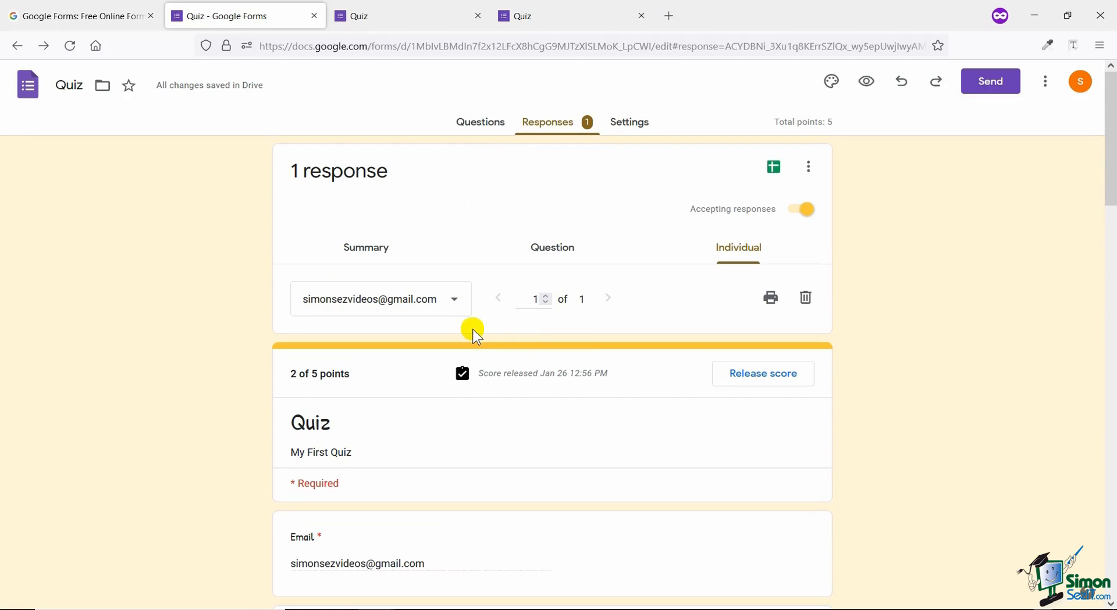
left_click(456, 306)
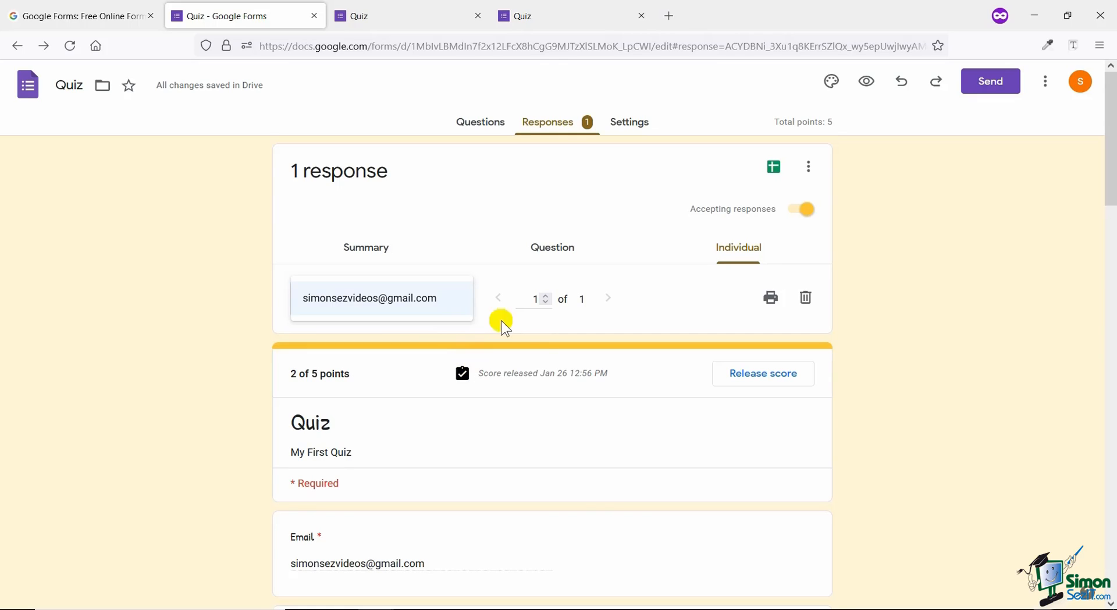
Display the list of quiz questions in the per-question response view and return to the response summary.
left_click(567, 250)
left_click(490, 300)
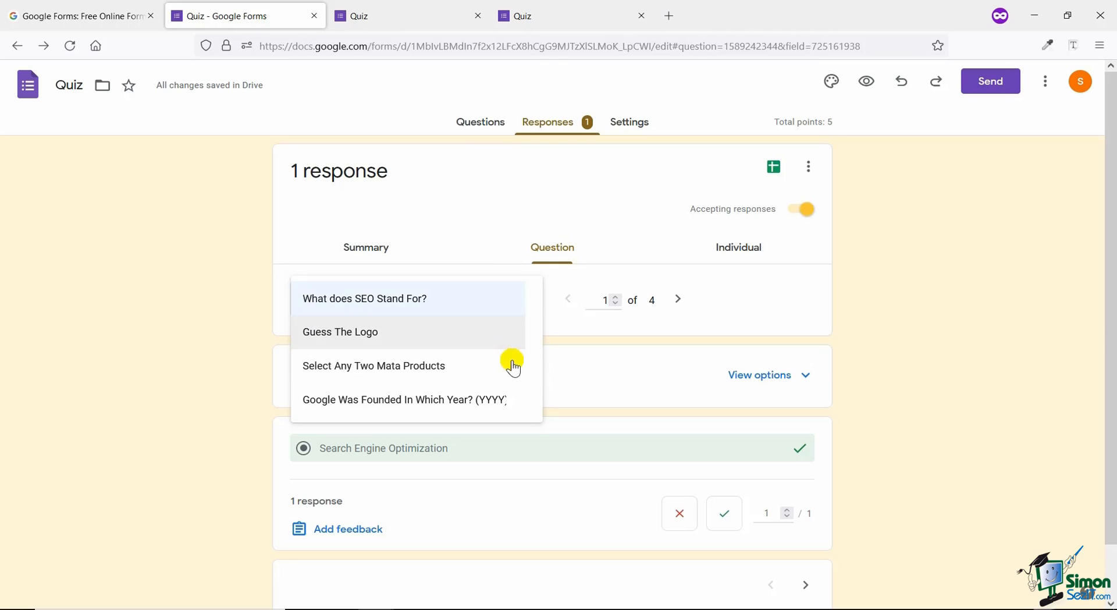
left_click(236, 335)
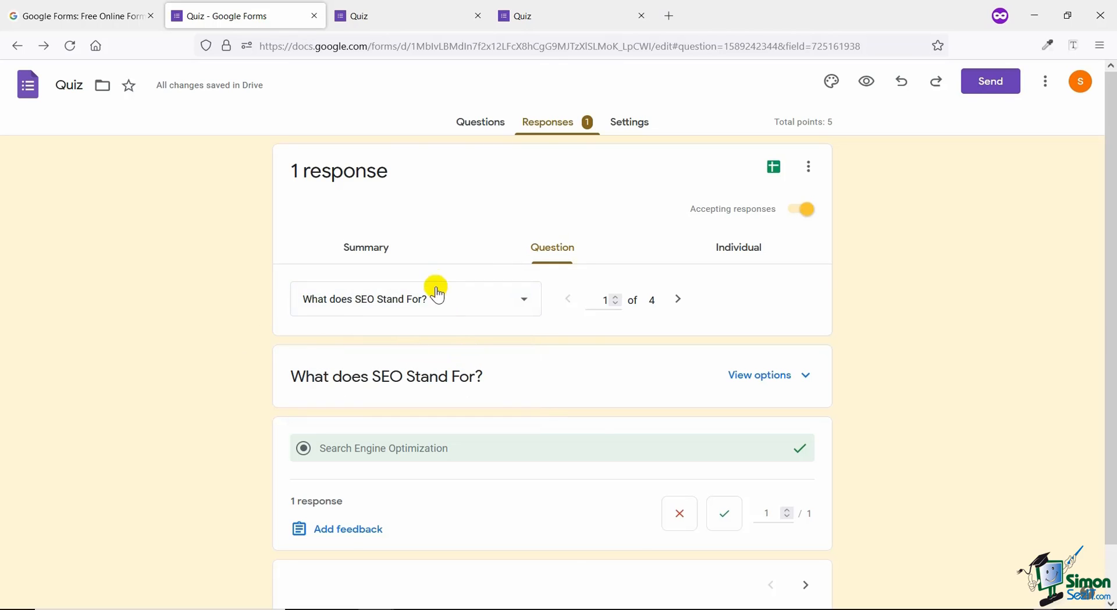
left_click(372, 248)
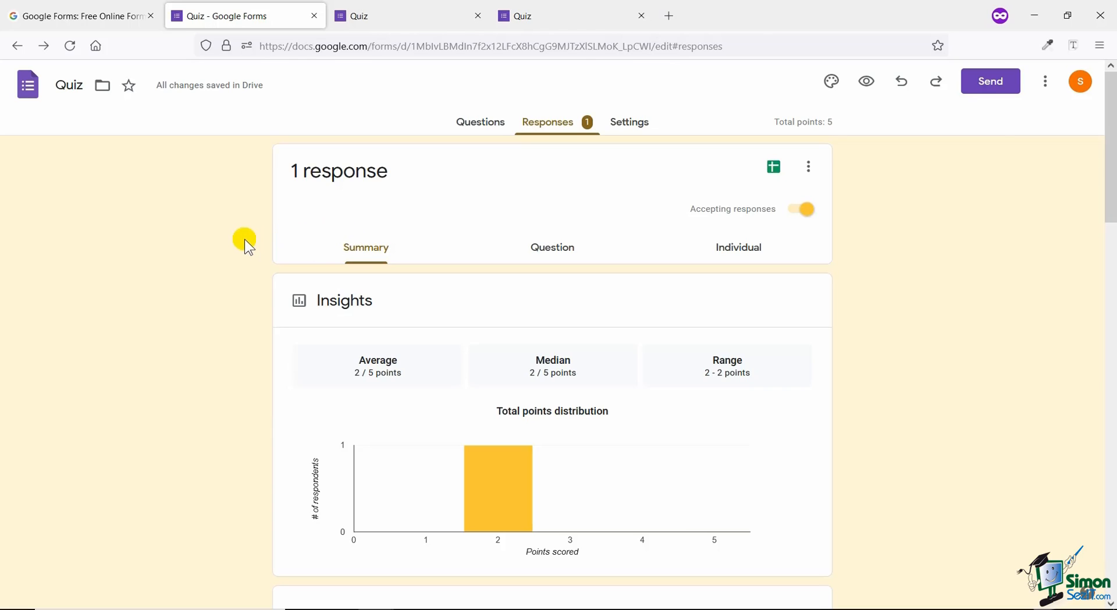